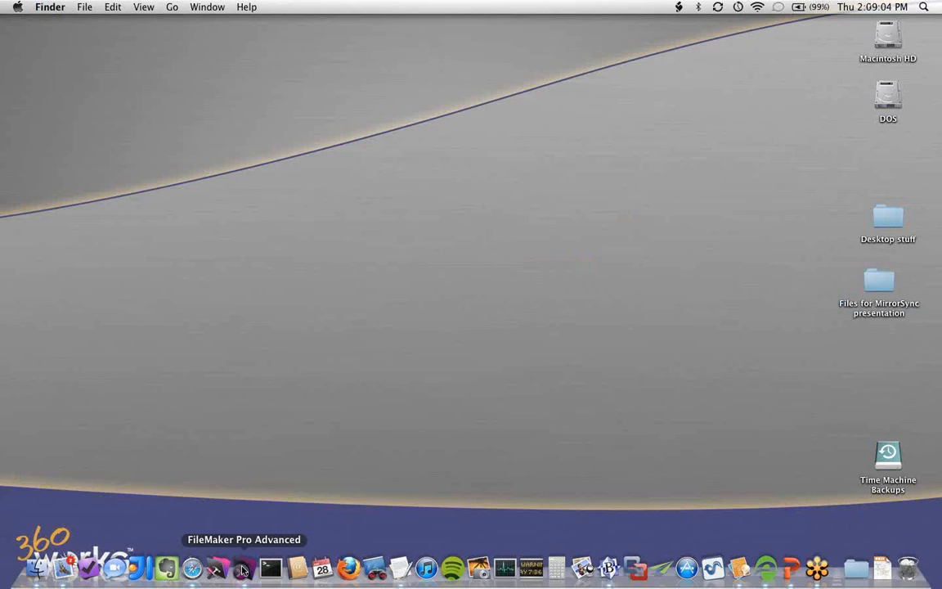
# - In FileMaker Pro Advanced, minimize the offline database window and open the remote file FM_Starting_Point_3 from the host apple-thought.local
pyautogui.click(243, 570)
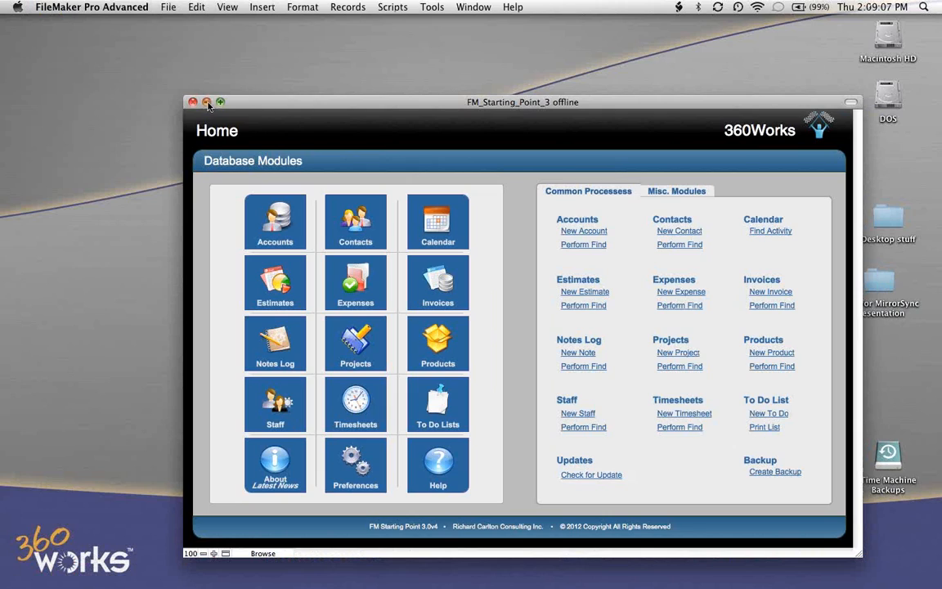
pyautogui.click(207, 102)
pyautogui.click(168, 7)
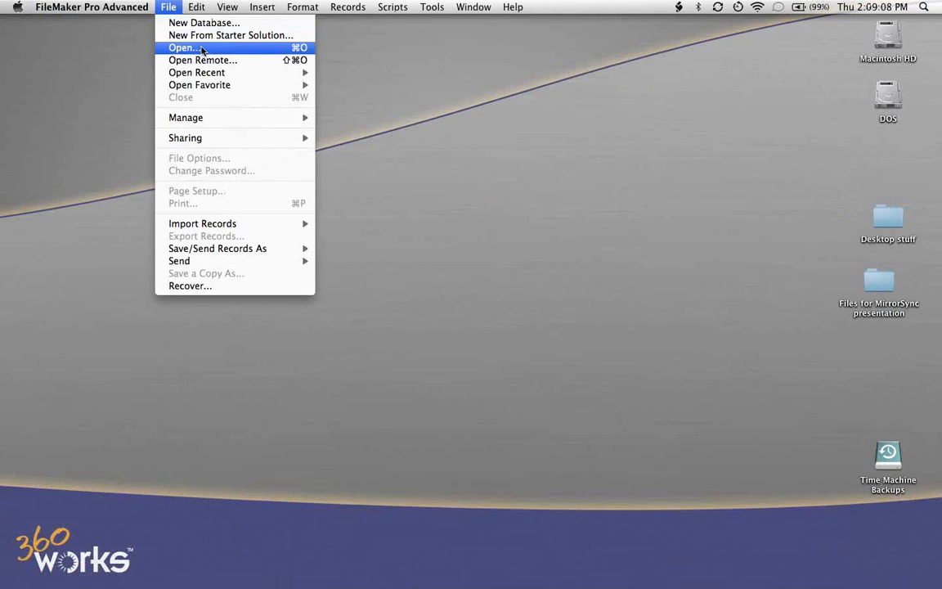
pyautogui.click(206, 61)
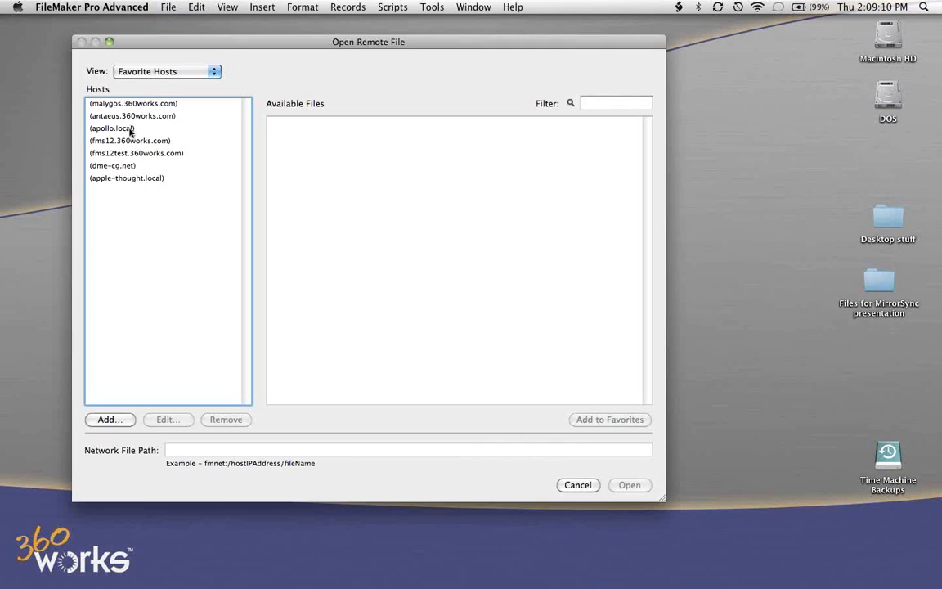
pyautogui.click(131, 180)
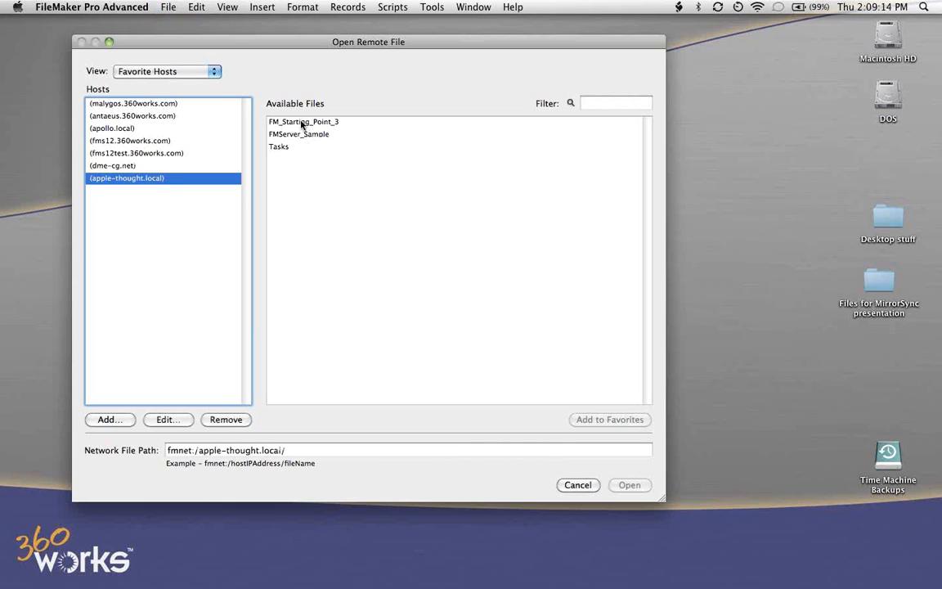
pyautogui.click(302, 122)
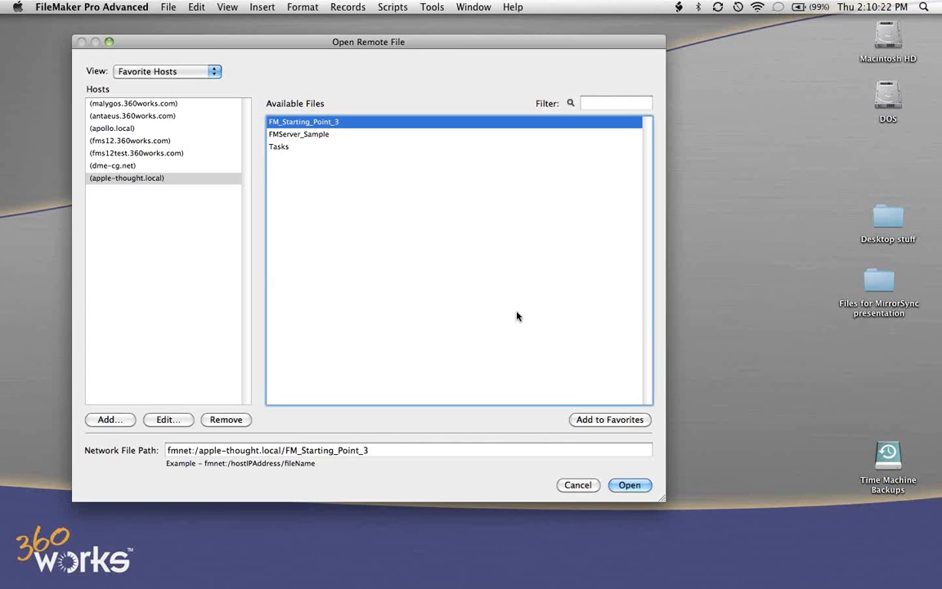
pyautogui.click(630, 485)
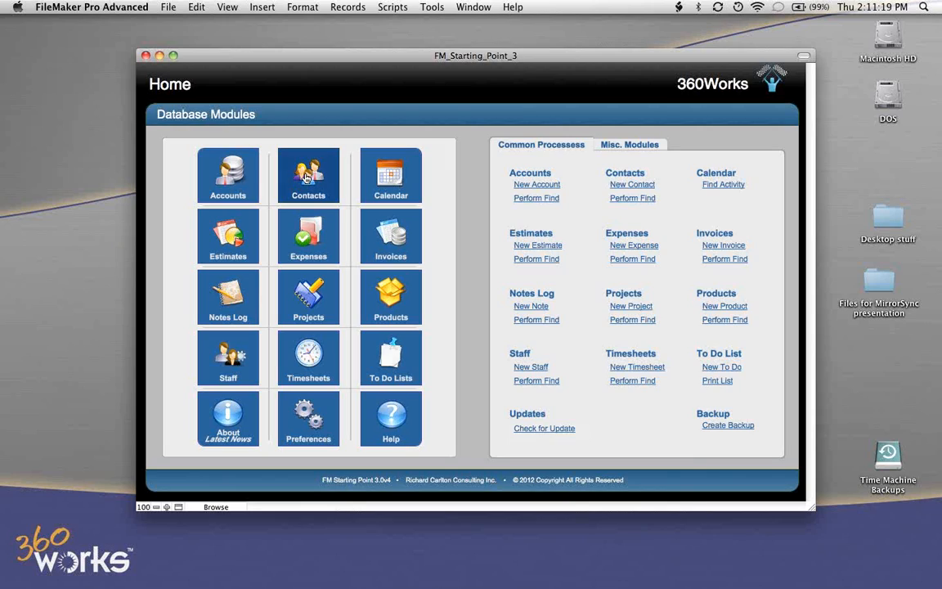
# - Open the Contacts module with the status toolbar shown and browse through the contact records to the last one
pyautogui.press('super+alt+s')
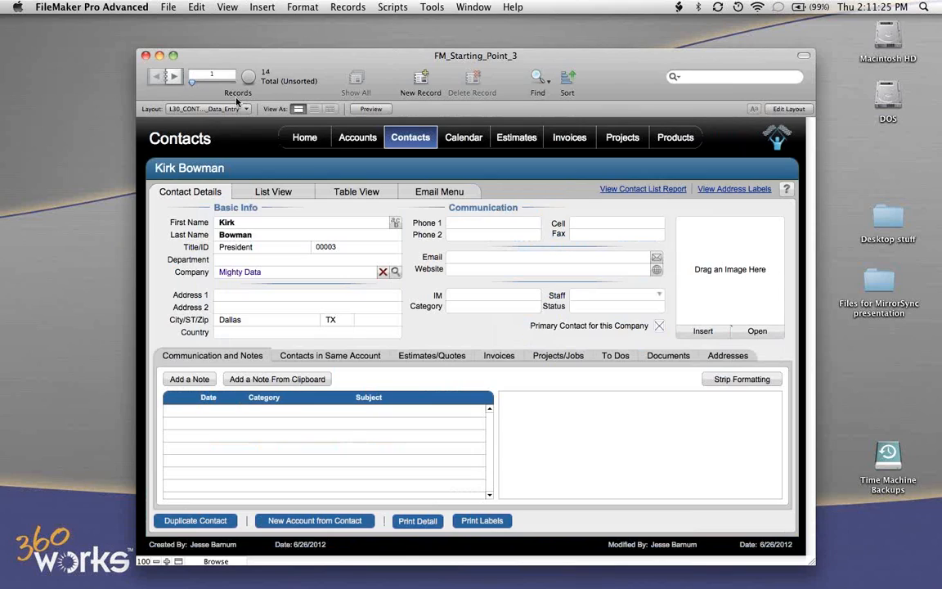
pyautogui.click(174, 78)
pyautogui.click(174, 77)
pyautogui.click(174, 77)
pyautogui.click(173, 78)
pyautogui.click(174, 77)
pyautogui.click(173, 78)
pyautogui.click(174, 78)
pyautogui.click(173, 78)
pyautogui.click(174, 77)
pyautogui.click(173, 78)
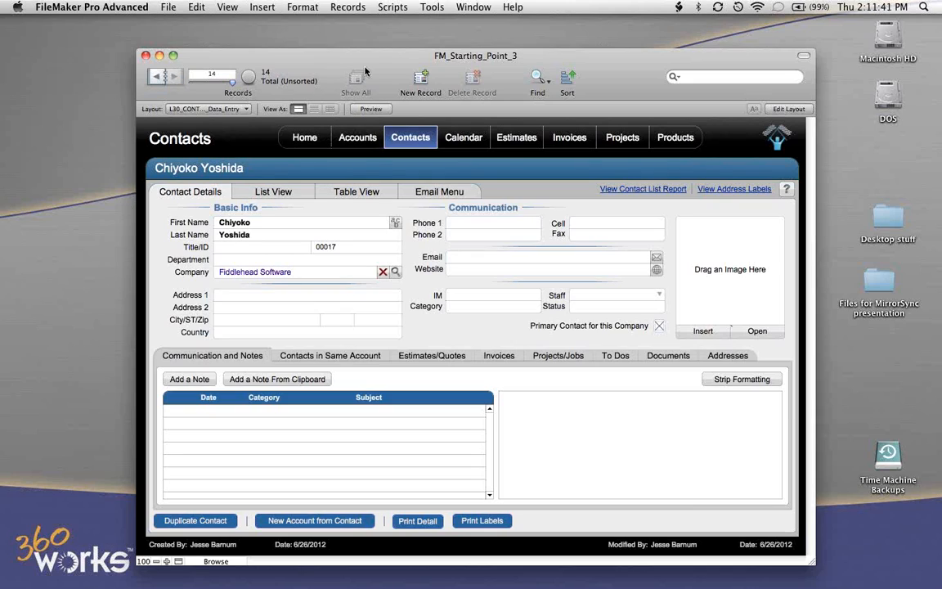
# - Create a new contact record and enter the contact's first and last name
pyautogui.click(420, 79)
pyautogui.press('Tab')
pyautogui.press('Tab')
pyautogui.press('Escape')
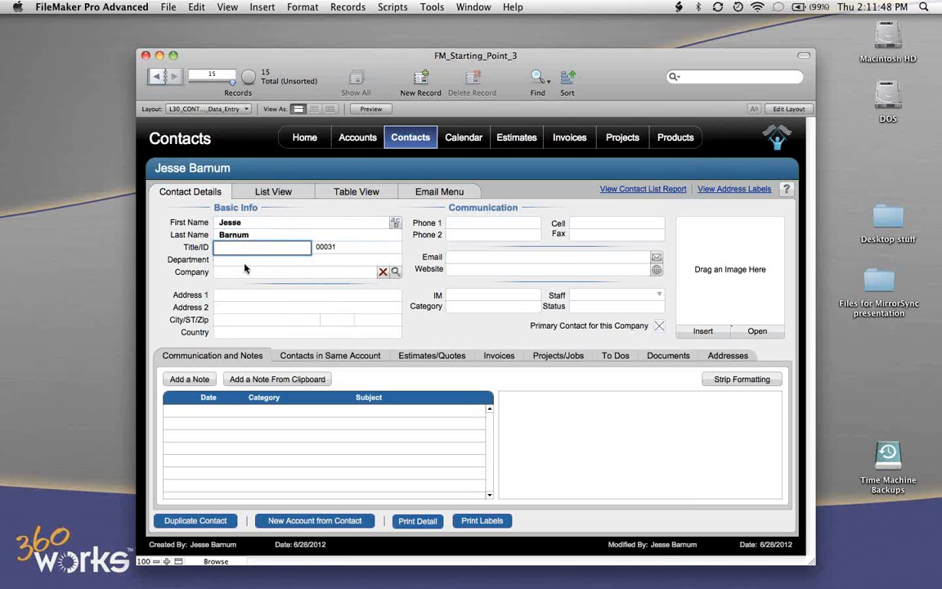
# - Enter President as the contact's title, fill in the first phone number and commit the record
pyautogui.write('President')
pyautogui.press('Tab')
pyautogui.click(483, 222)
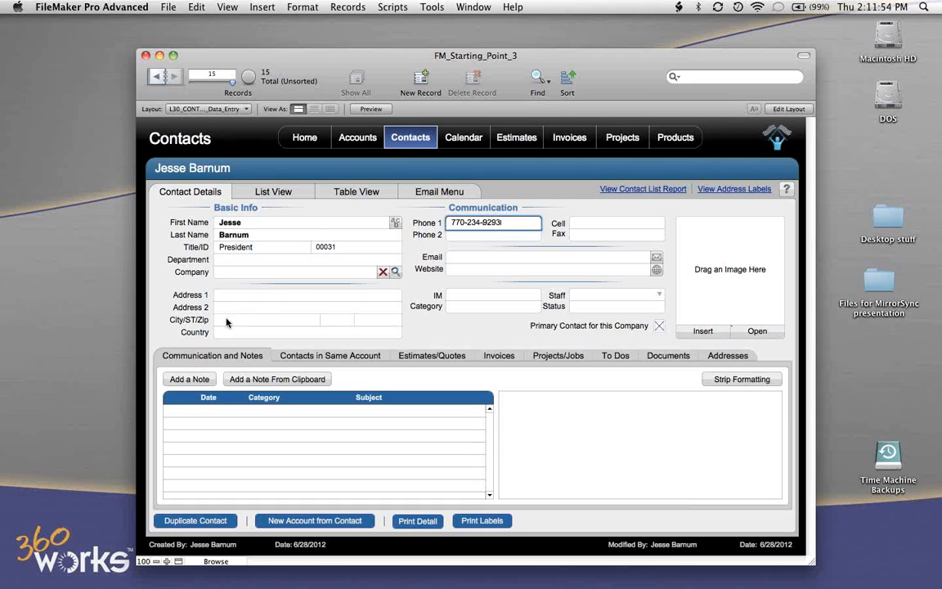
pyautogui.click(417, 254)
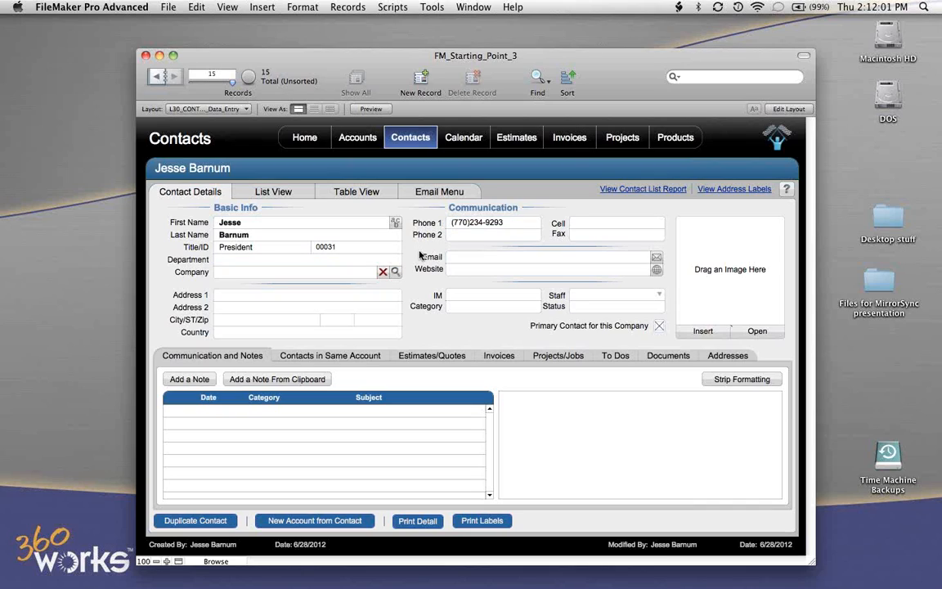
# - Look up the account 360Works and assign it as the new contact's company
pyautogui.click(263, 271)
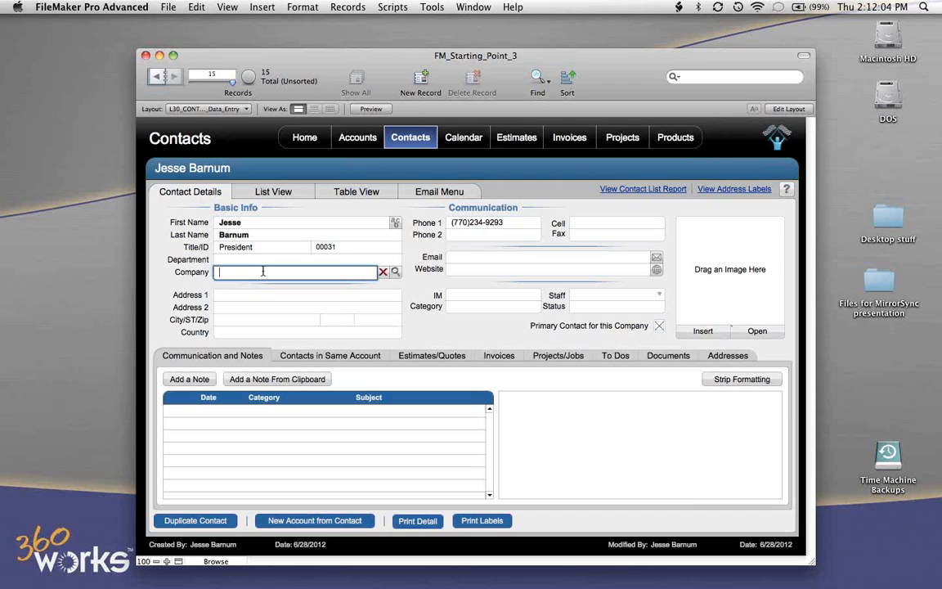
pyautogui.click(394, 273)
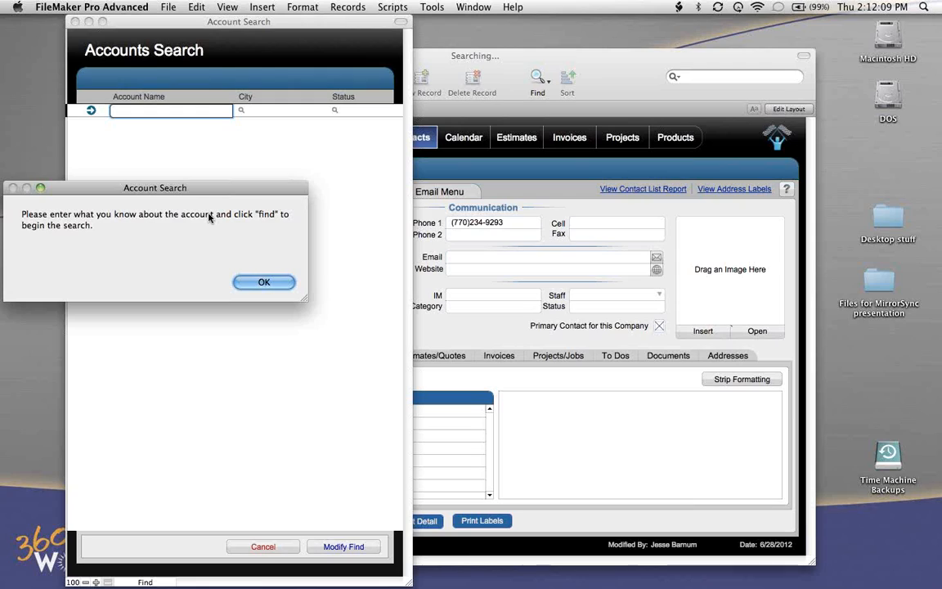
pyautogui.click(263, 282)
pyautogui.write('360works')
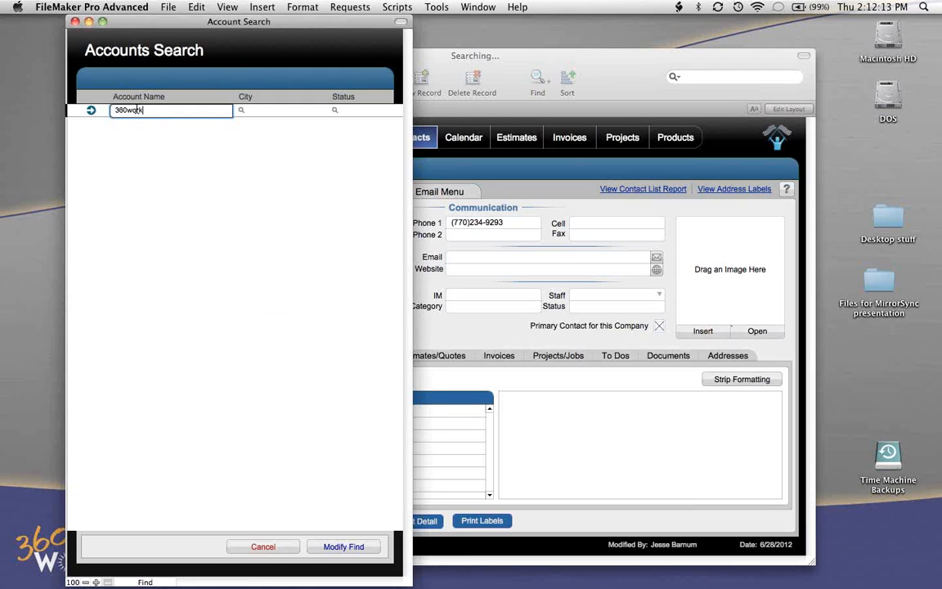
pyautogui.click(90, 112)
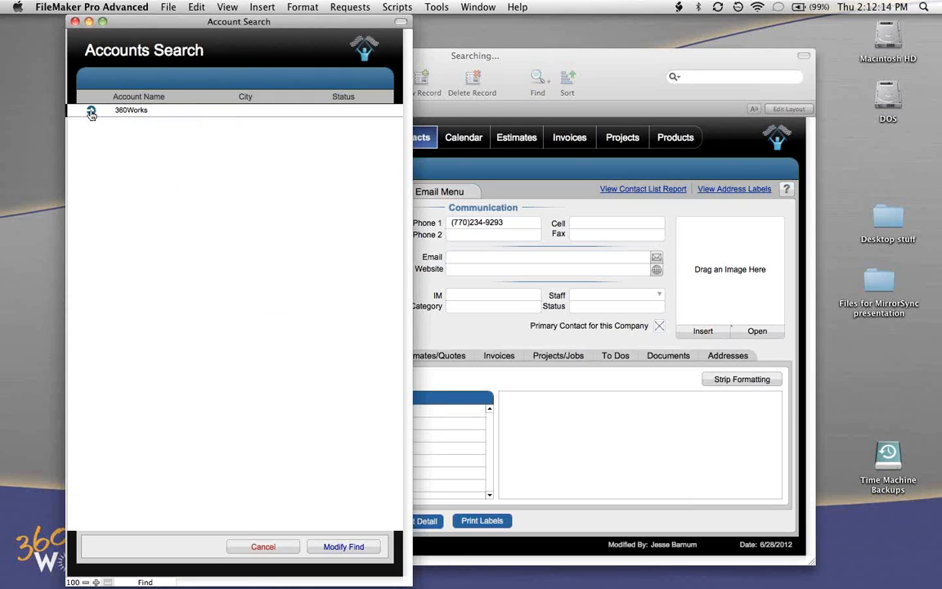
pyautogui.click(91, 112)
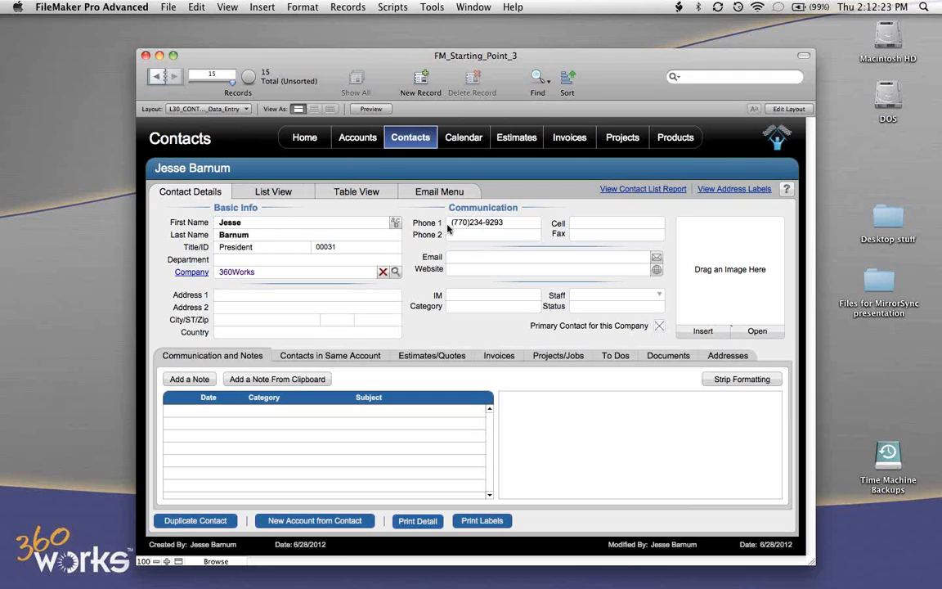
# - Fill in the contact's second phone number and commit the entry
pyautogui.click(474, 236)
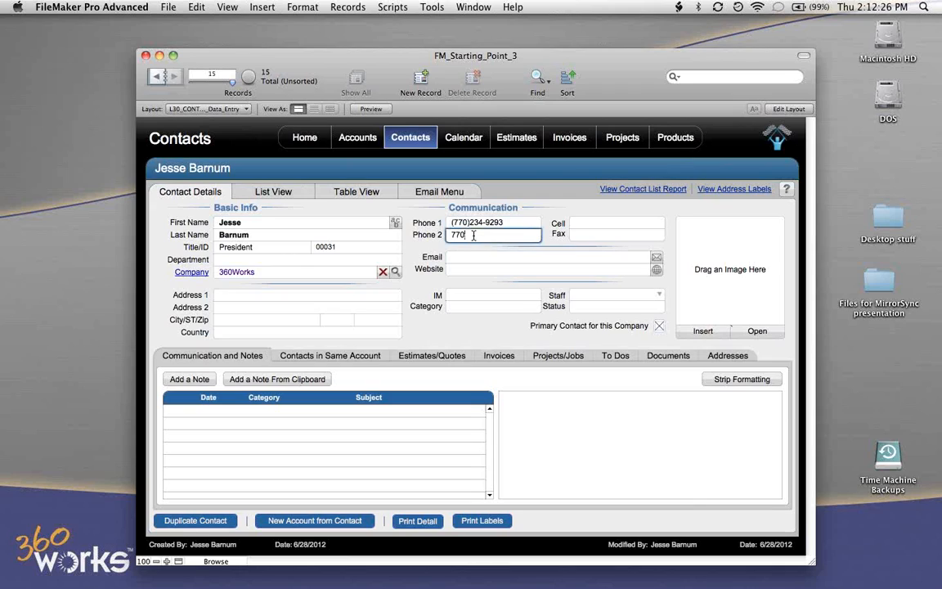
pyautogui.click(155, 77)
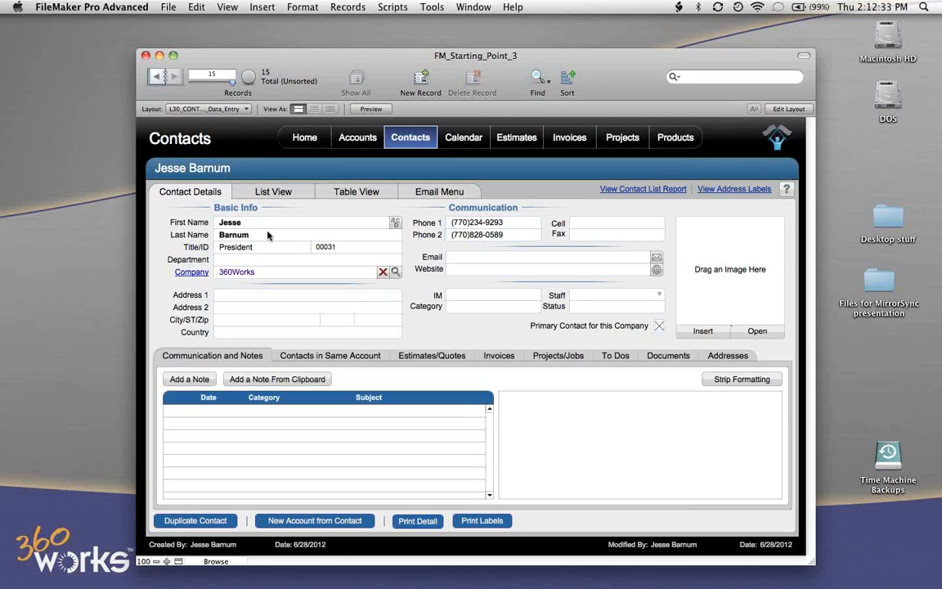
# - Go back to the previous contact record and show all contacts in List View
pyautogui.click(156, 77)
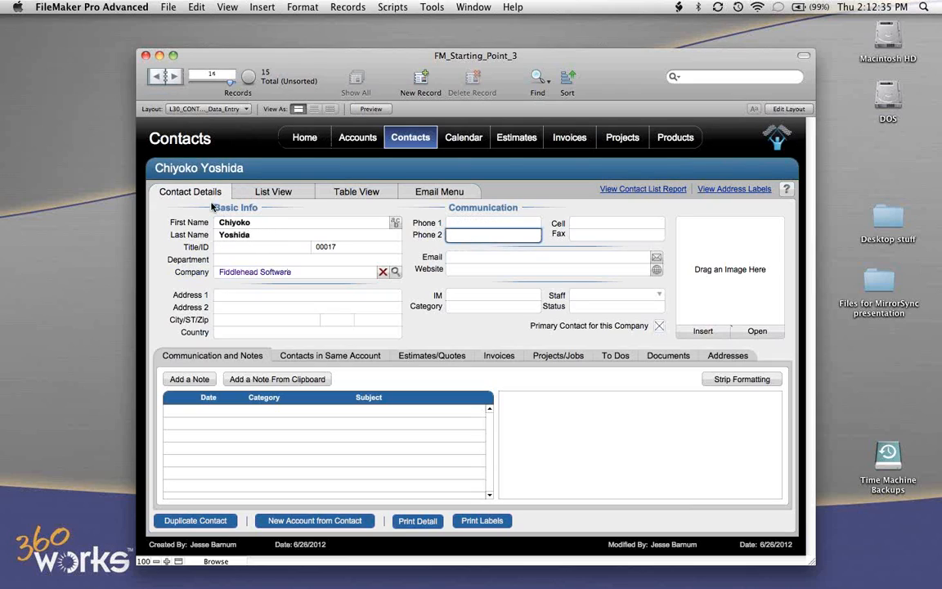
pyautogui.click(267, 173)
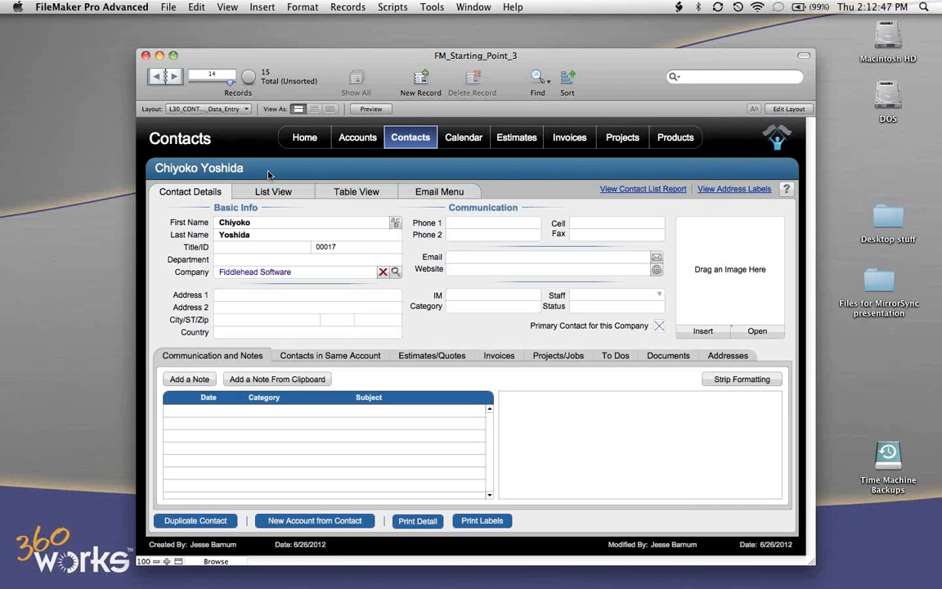
pyautogui.click(271, 194)
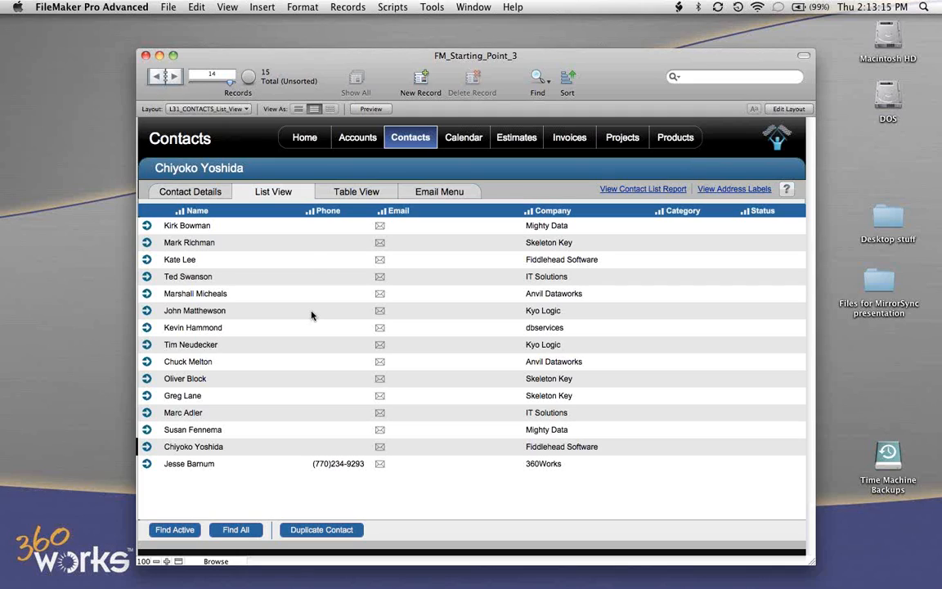
# - Open the Invoices module, step through the first few invoices and show them in List View
pyautogui.click(568, 139)
pyautogui.click(568, 139)
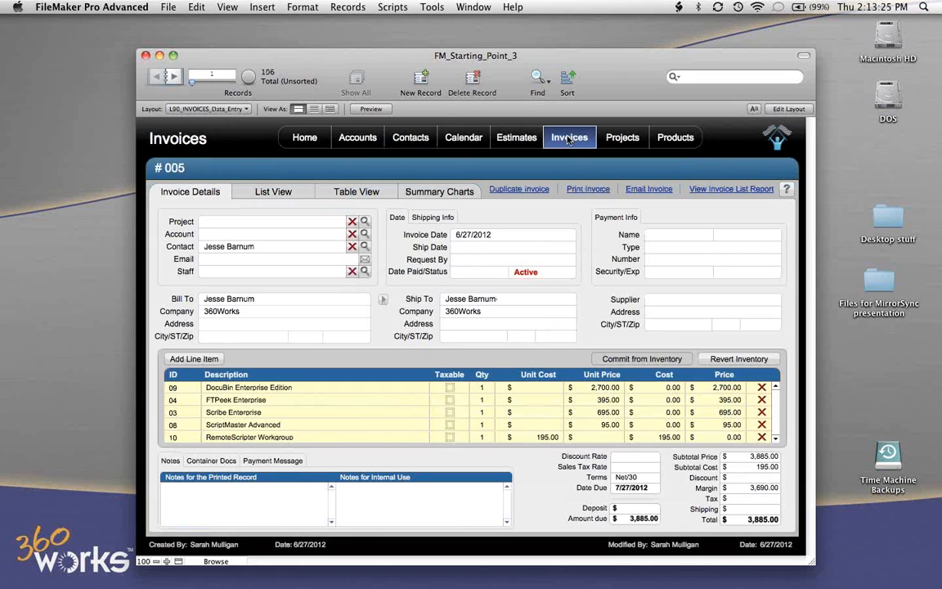
pyautogui.click(175, 76)
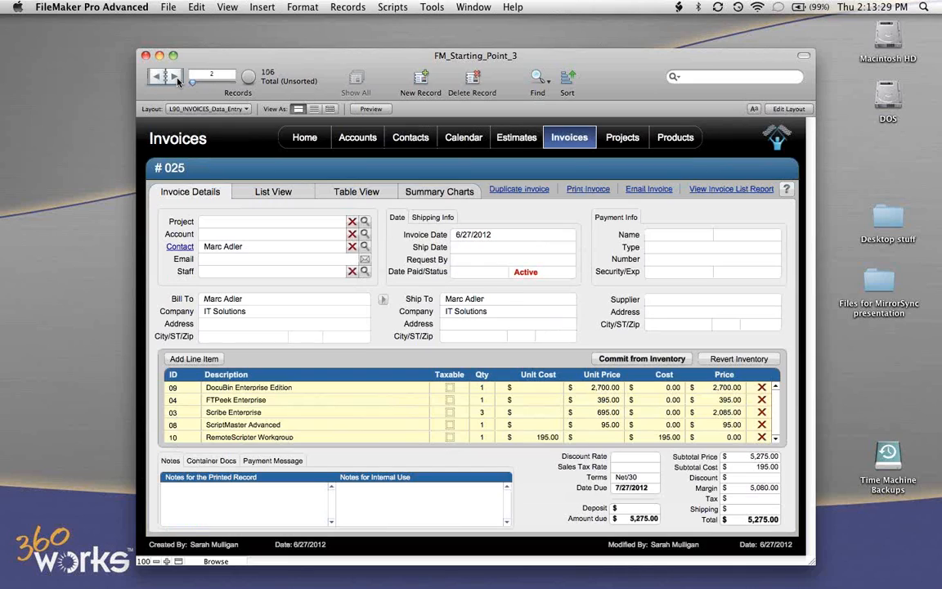
pyautogui.click(178, 79)
pyautogui.click(177, 79)
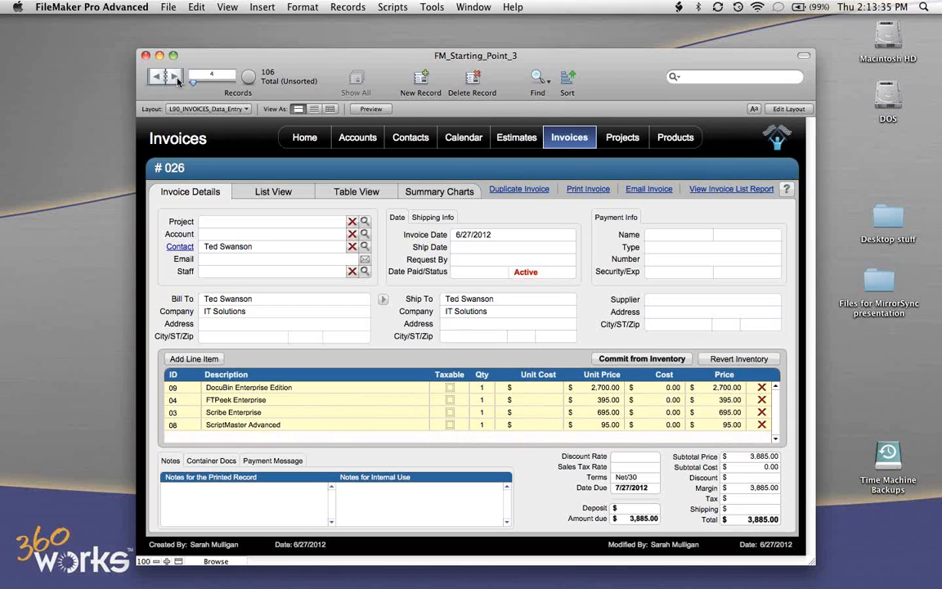
pyautogui.click(177, 80)
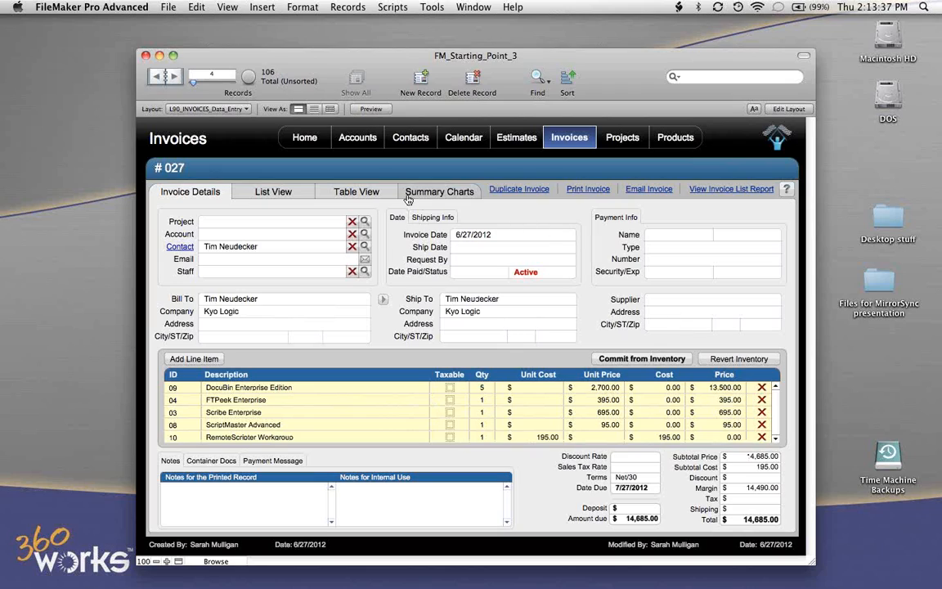
pyautogui.click(268, 194)
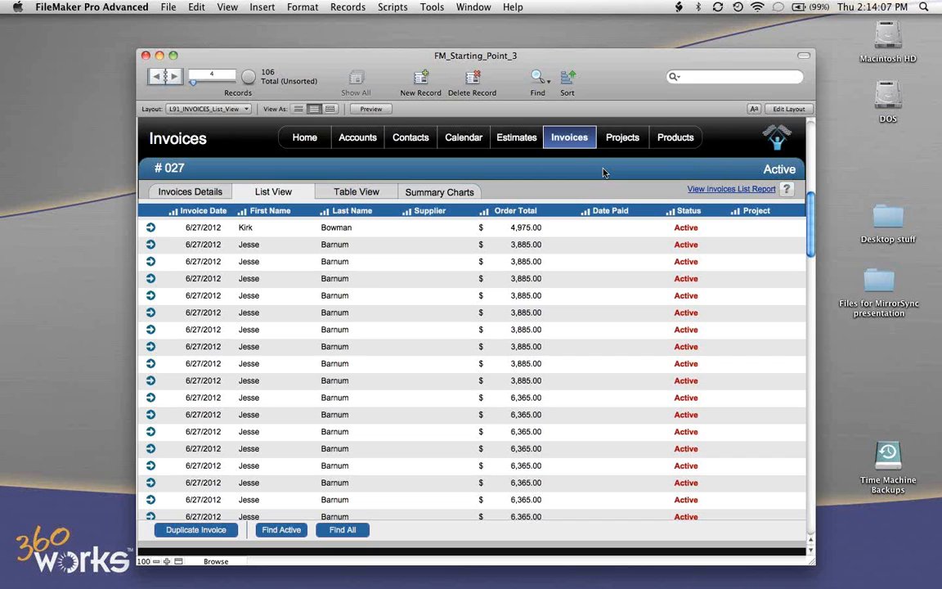
# - Move the hosted database window aside and show its contacts in List View
pyautogui.moveTo(615, 67); pyautogui.dragTo(484, 52)
pyautogui.click(278, 123)
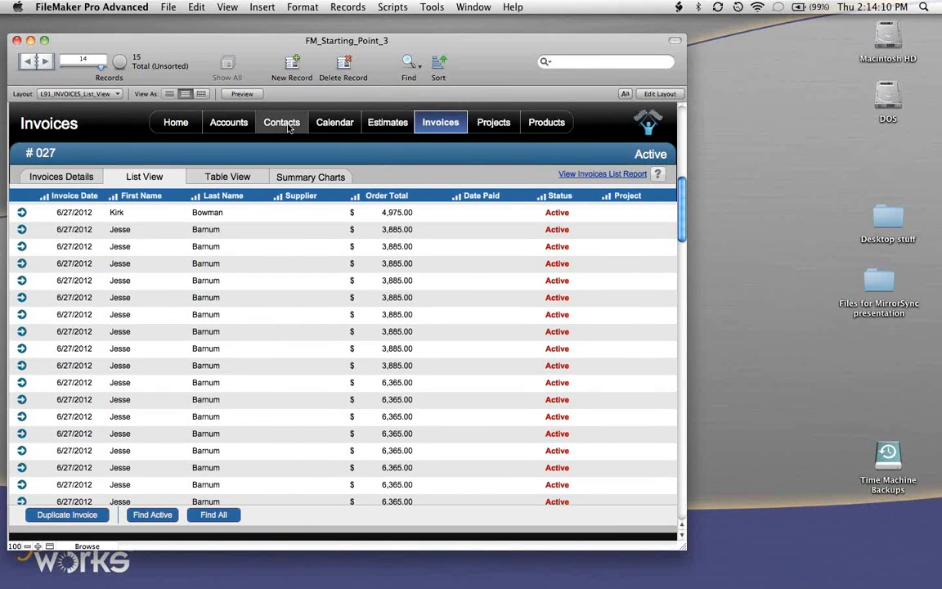
pyautogui.click(144, 176)
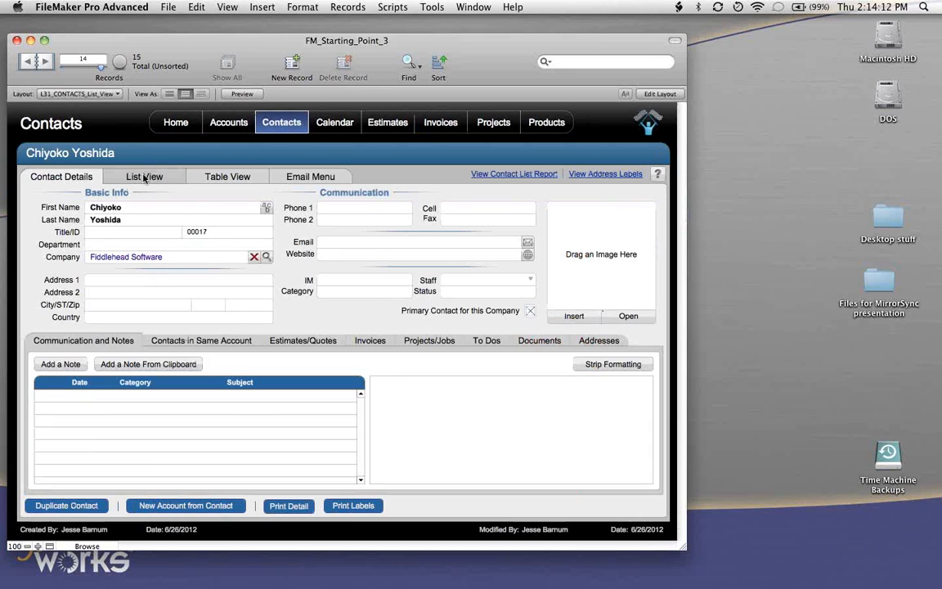
# - Restore the minimized FM_Starting_Point_3 offline window and open its Contacts module
pyautogui.moveTo(597, 587)
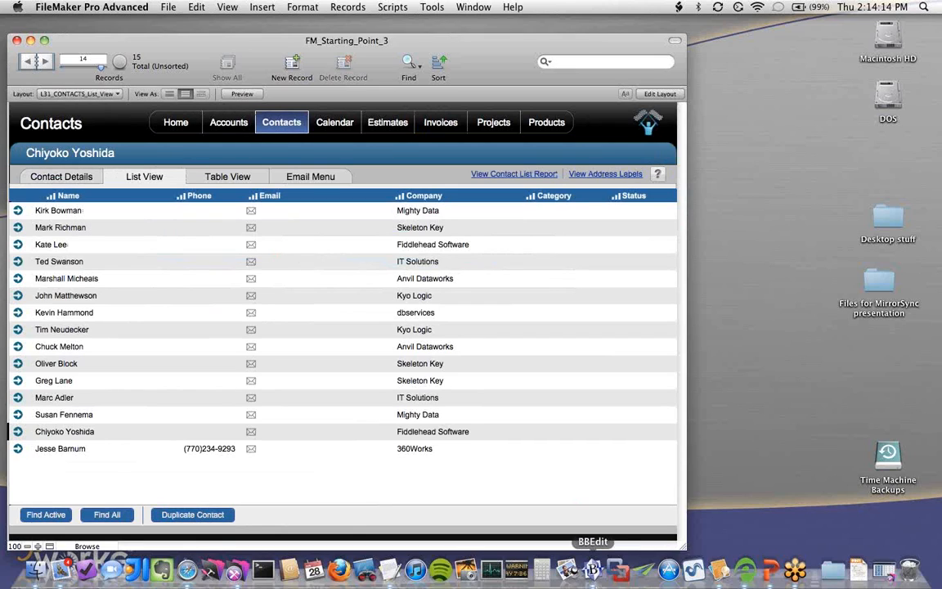
pyautogui.click(888, 570)
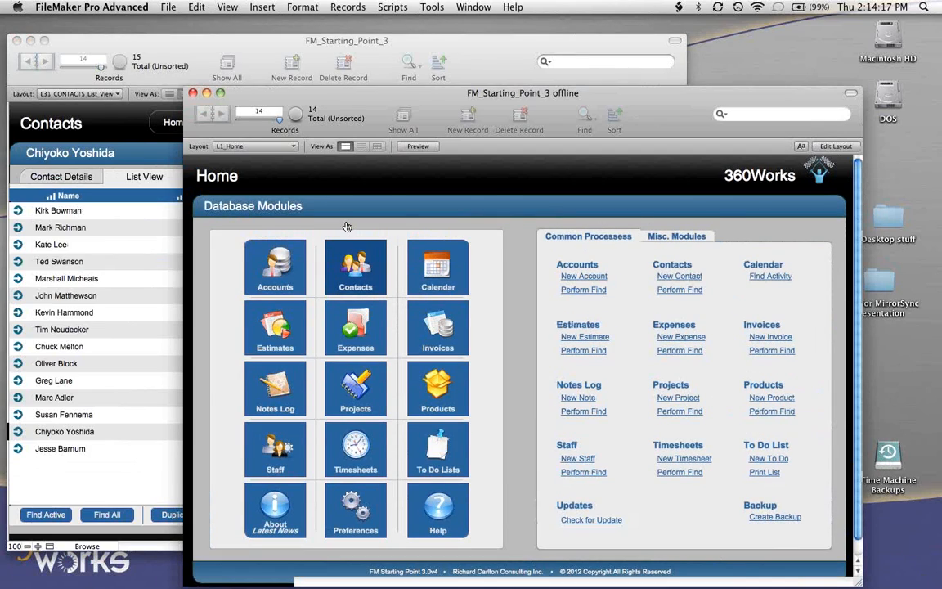
pyautogui.click(355, 265)
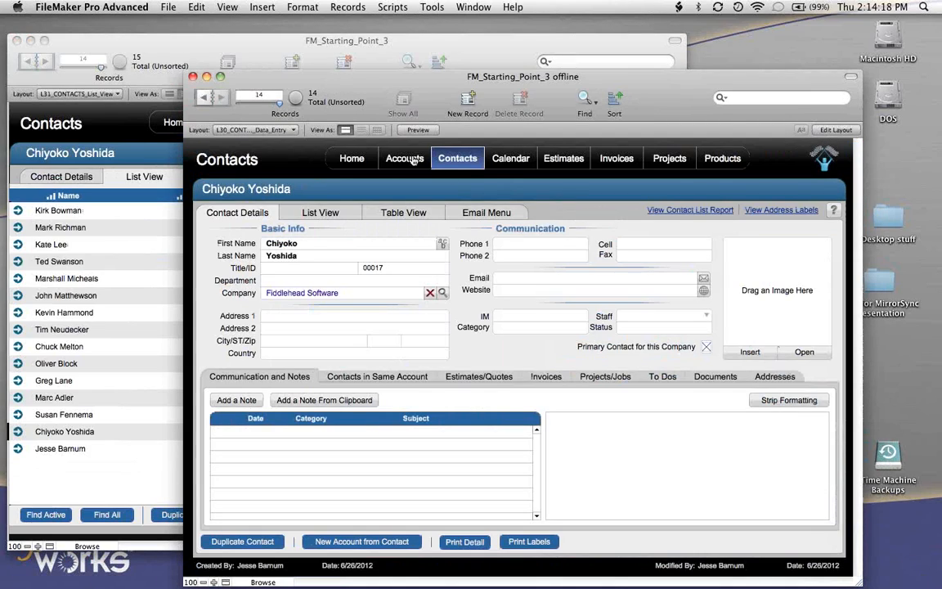
# - Check and close the offline copy's calendar, and display its invoices
pyautogui.click(520, 164)
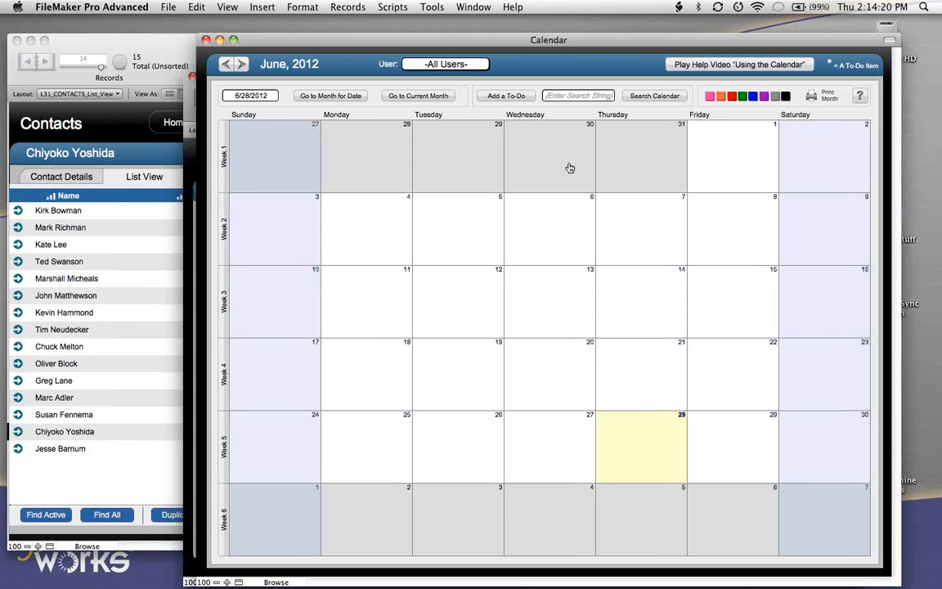
pyautogui.click(206, 40)
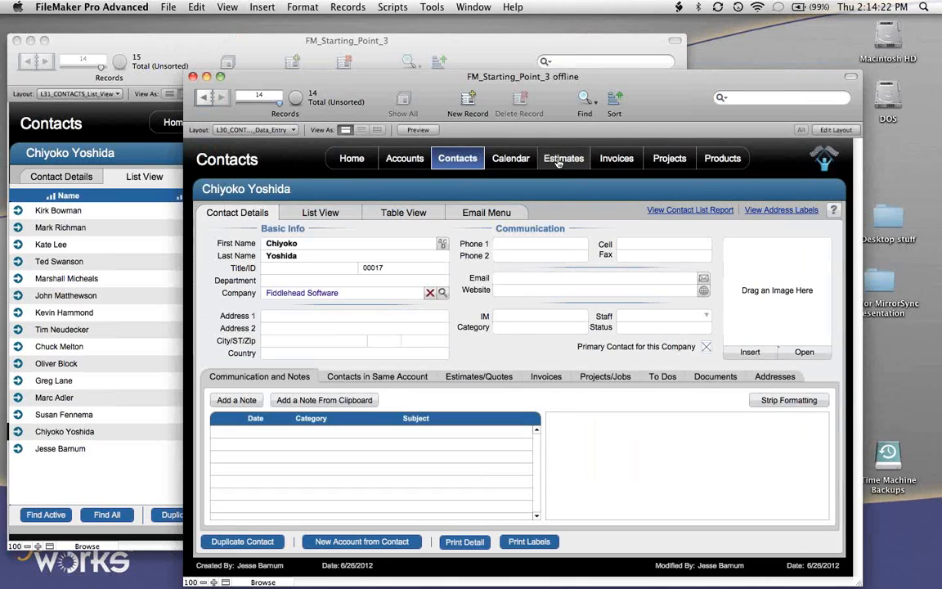
pyautogui.click(561, 157)
pyautogui.click(616, 161)
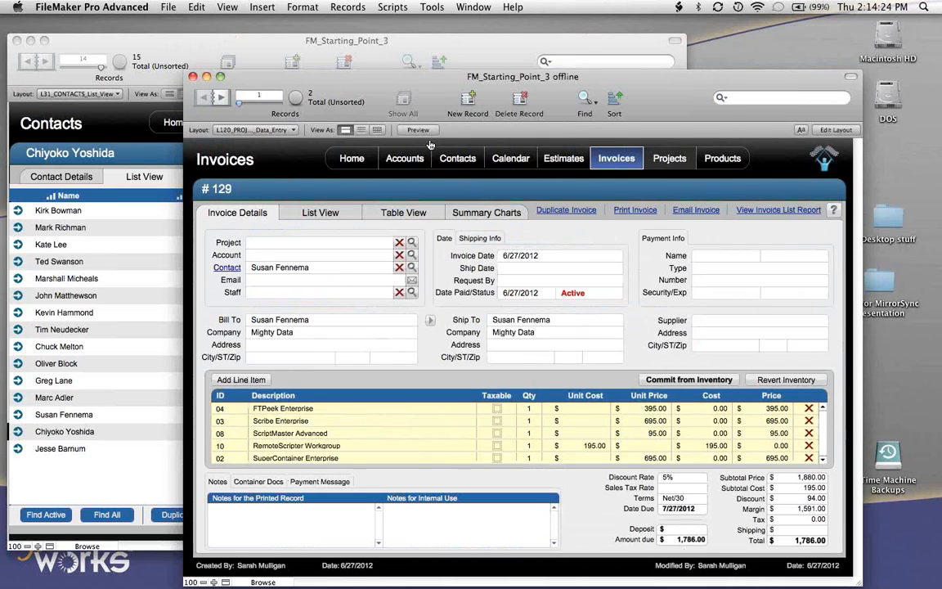
# - Look through the offline copy's Projects and Accounts modules, and show its contacts in List View
pyautogui.click(669, 158)
pyautogui.click(421, 158)
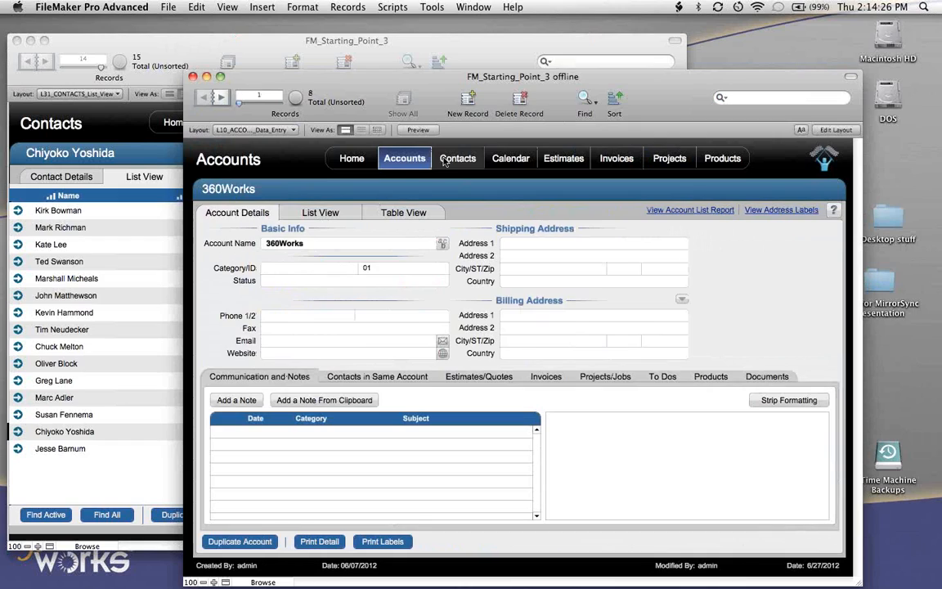
pyautogui.click(455, 157)
pyautogui.click(320, 213)
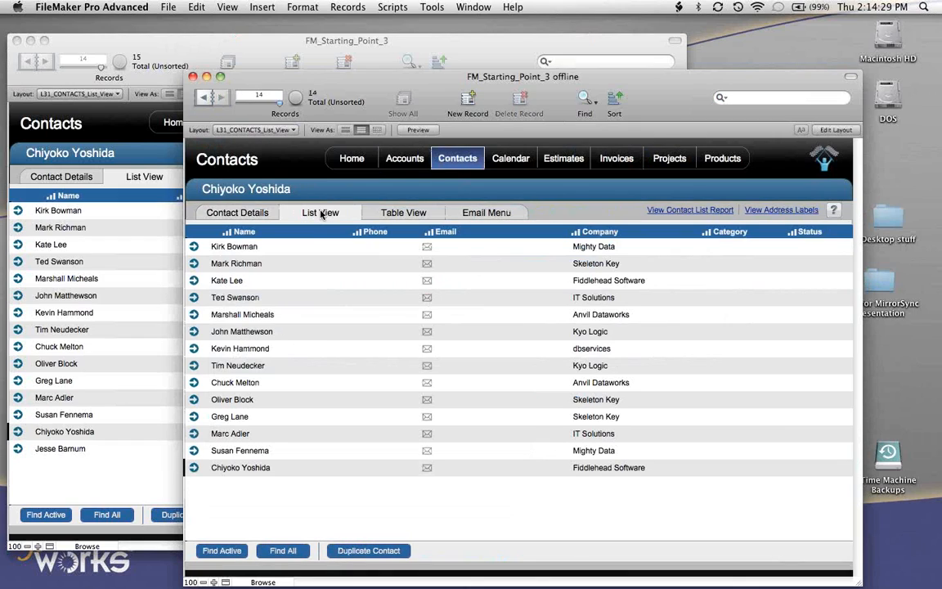
# - Create a new contact in the offline copy and fill in the contact's first and last name
pyautogui.press('super+n')
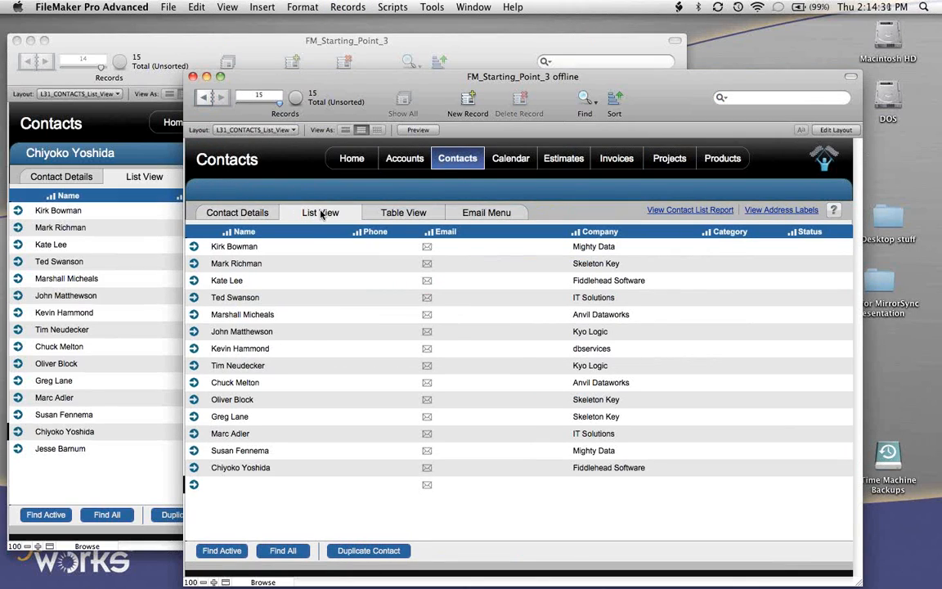
pyautogui.click(193, 484)
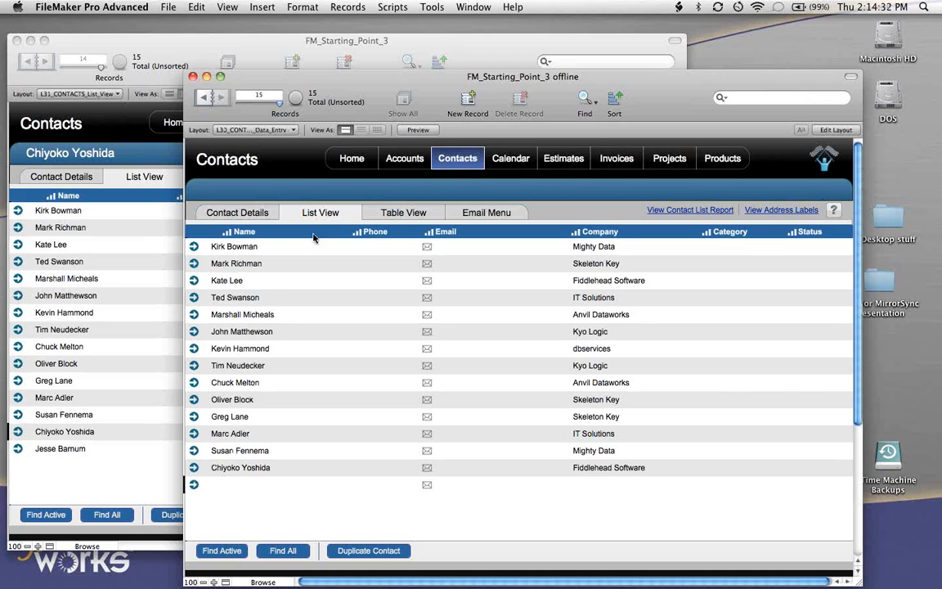
pyautogui.press('Tab')
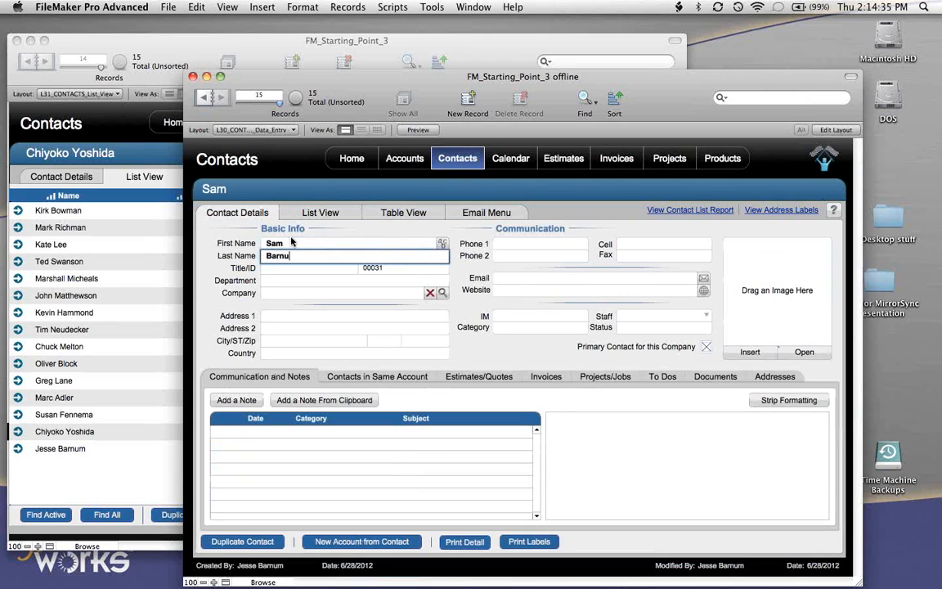
pyautogui.press('Tab')
# - Enter the new contact's phone number in Phone 1 and leave Phone 2 empty
pyautogui.click(516, 243)
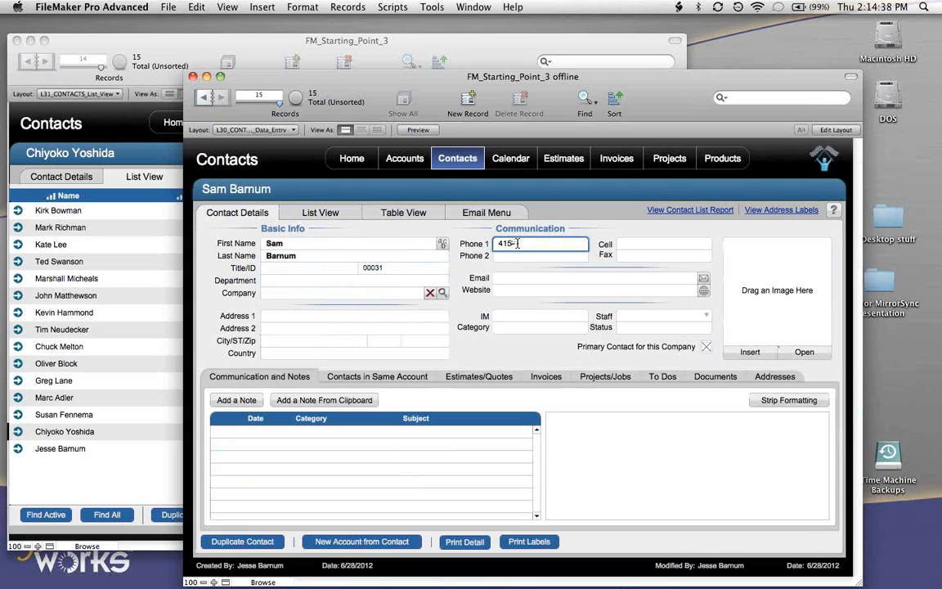
pyautogui.click(419, 321)
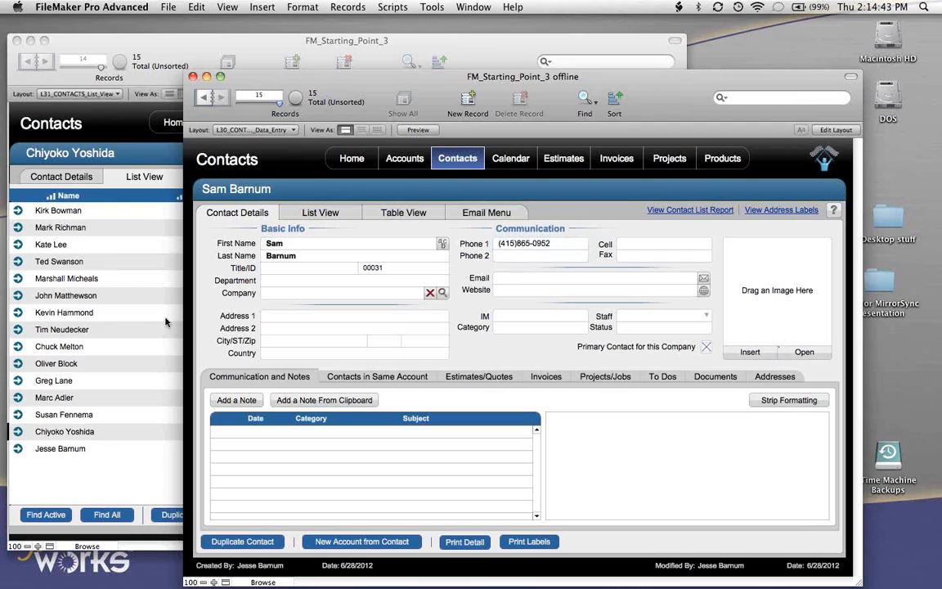
pyautogui.click(505, 258)
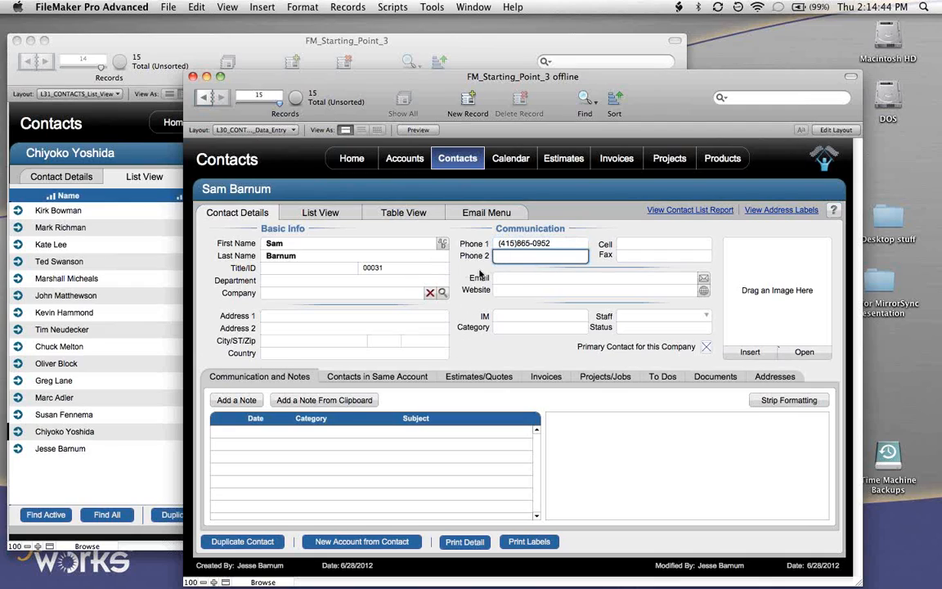
pyautogui.click(456, 293)
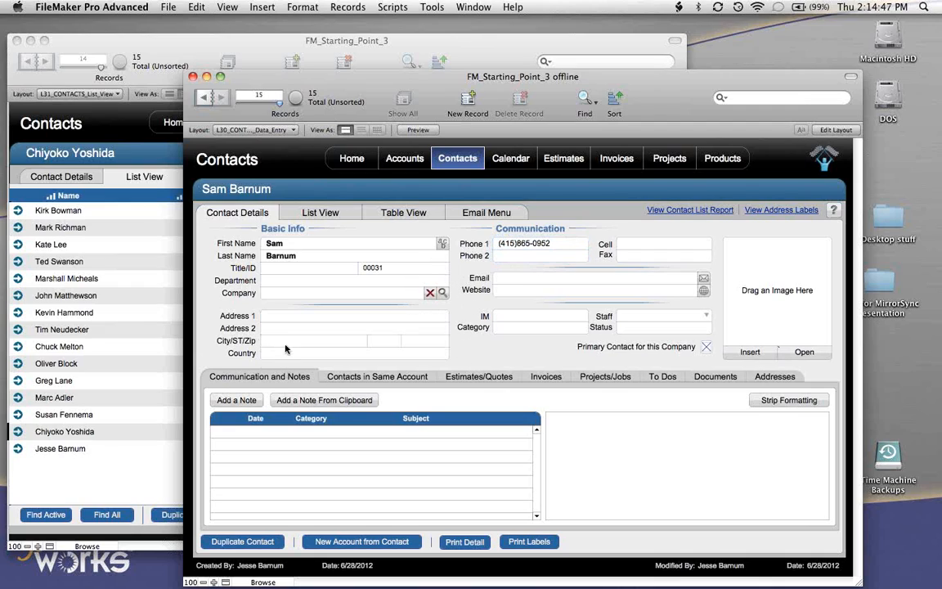
# - Find the 360Works account by searching for "36" and assign it as the new contact's company
pyautogui.click(291, 293)
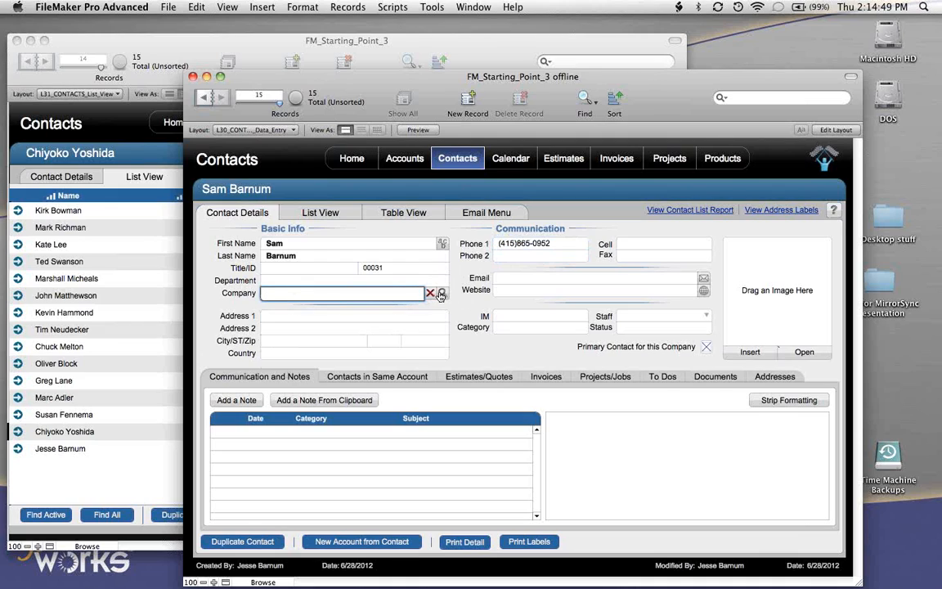
pyautogui.click(440, 294)
pyautogui.click(260, 280)
pyautogui.write('36')
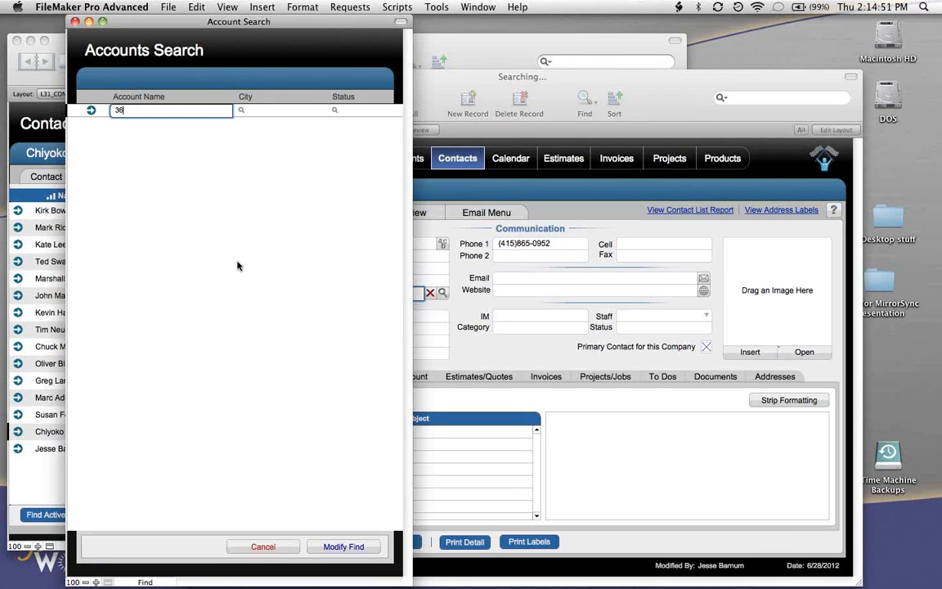
pyautogui.press('Return')
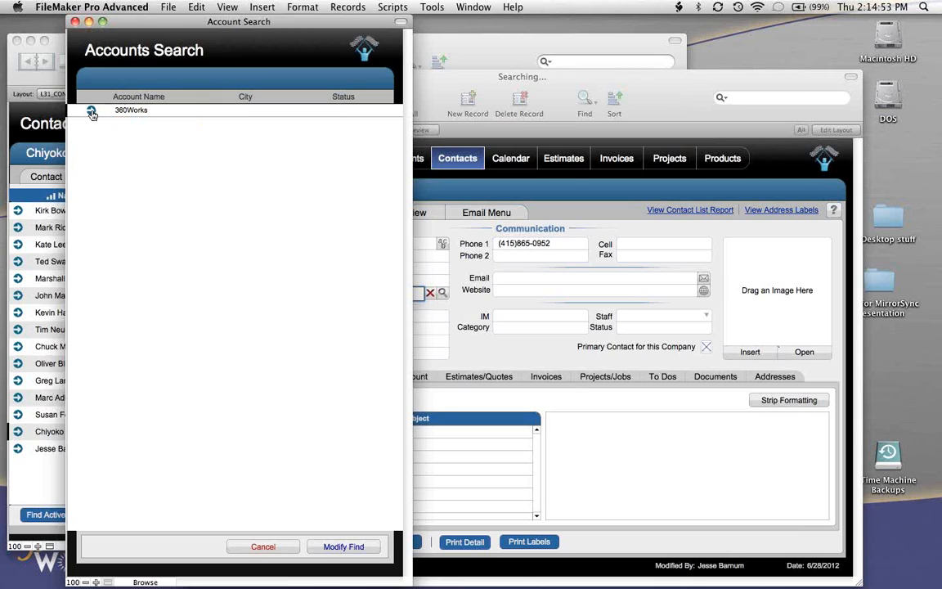
pyautogui.click(92, 112)
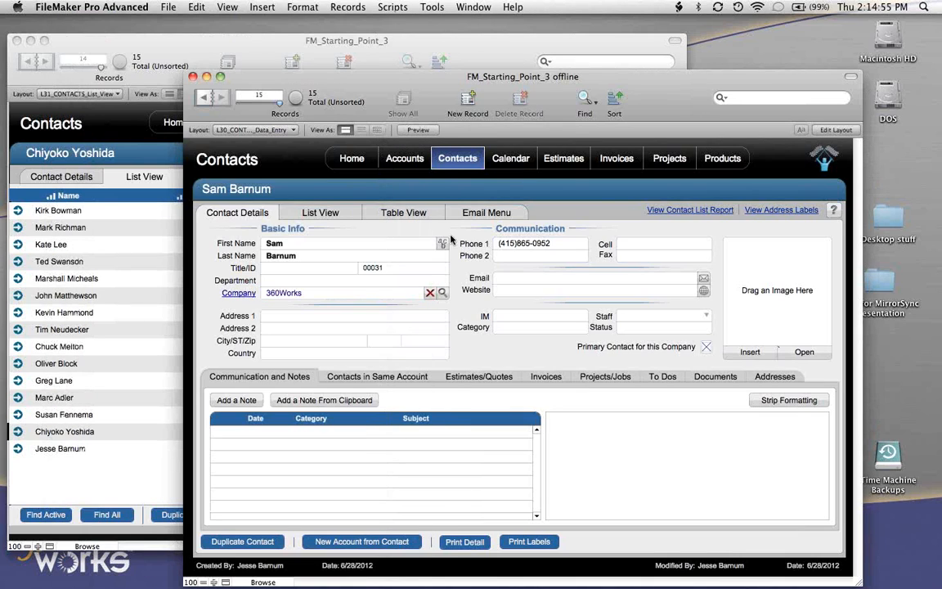
# - Step back through the latest invoices in the offline copy and review the invoices in List View
pyautogui.click(617, 158)
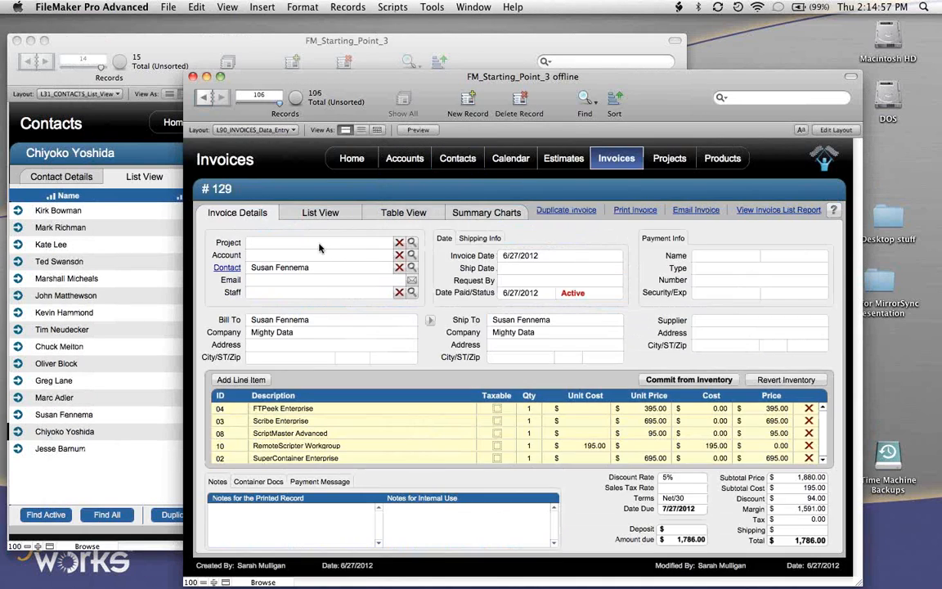
pyautogui.click(202, 99)
pyautogui.click(202, 98)
pyautogui.click(202, 99)
pyautogui.click(202, 98)
pyautogui.click(202, 98)
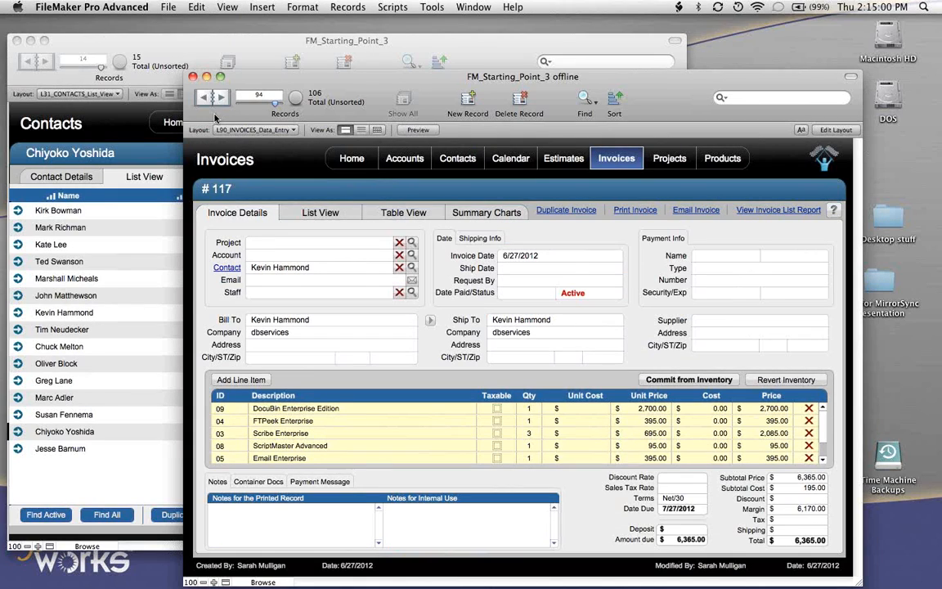
pyautogui.click(320, 214)
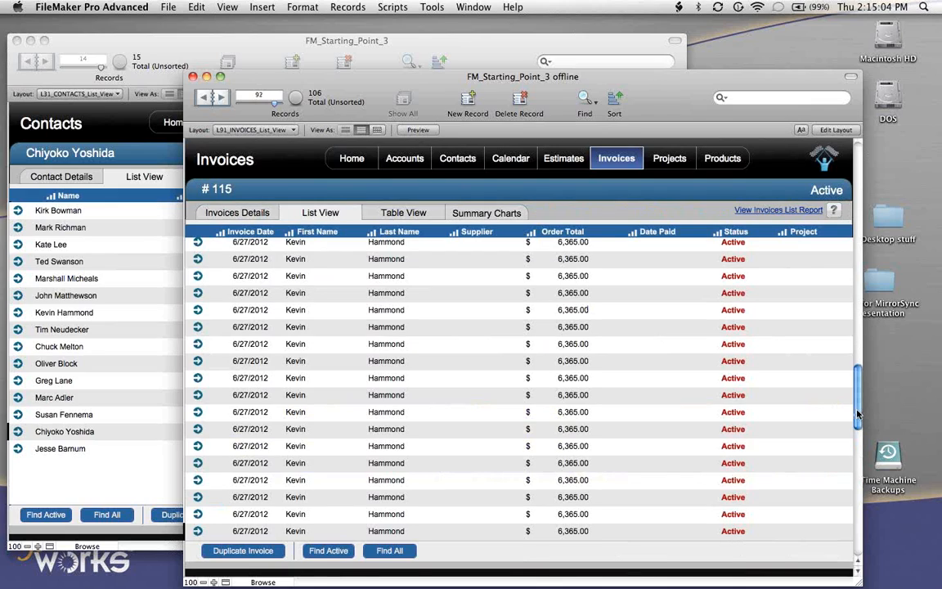
pyautogui.moveTo(858, 413); pyautogui.dragTo(857, 144)
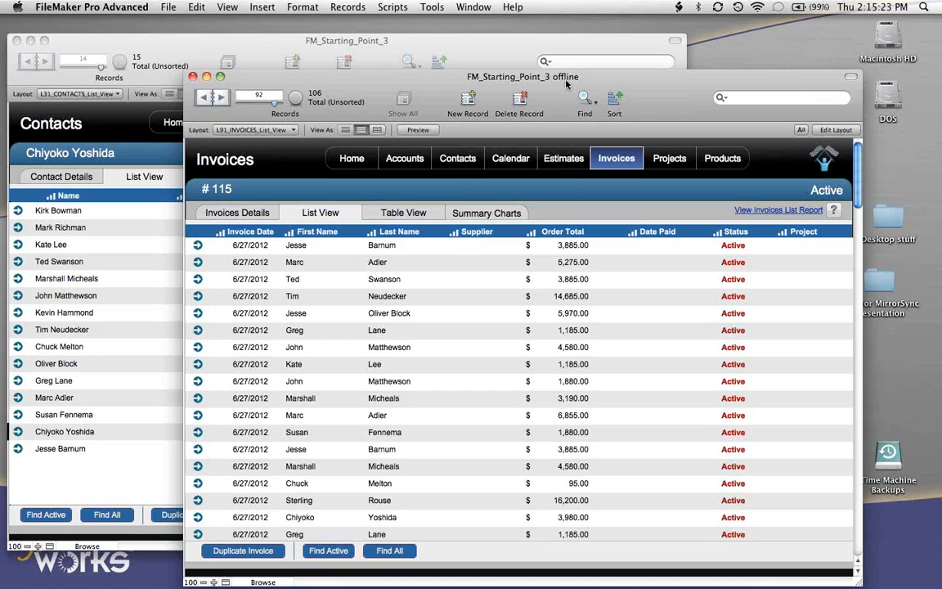
# - Show the offline copy's contacts in List View, run the MirrorSync script and dismiss the sync summary
pyautogui.click(449, 158)
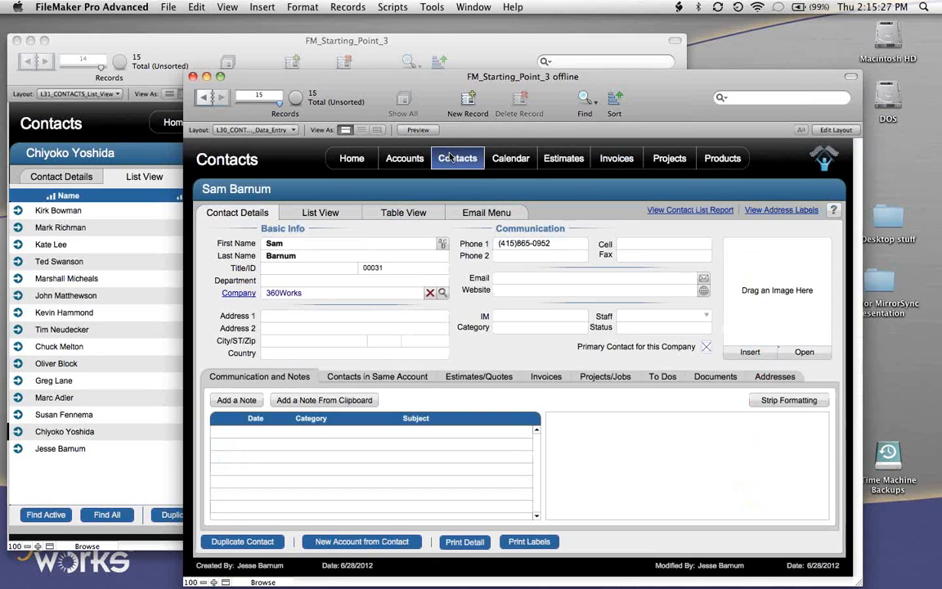
pyautogui.click(311, 213)
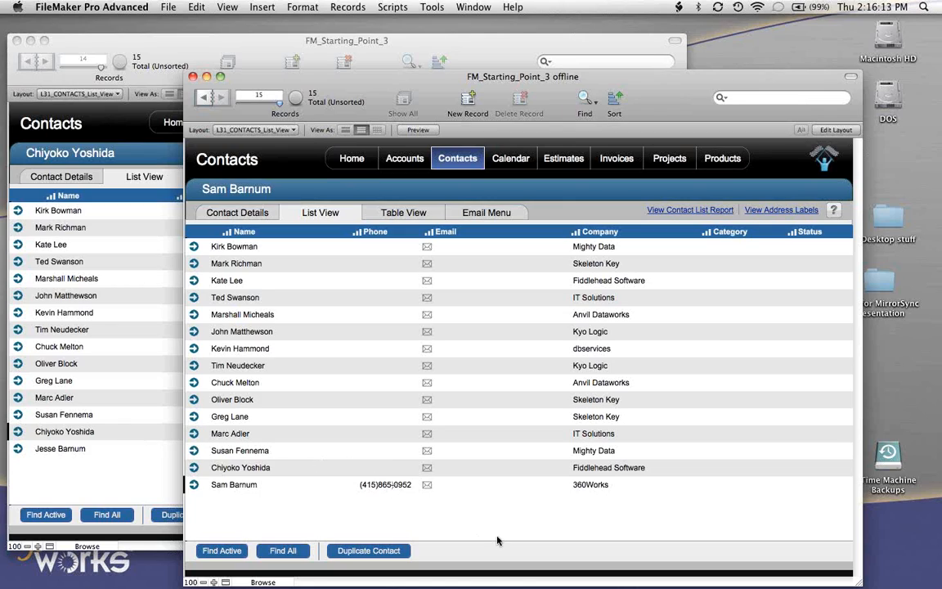
pyautogui.click(393, 7)
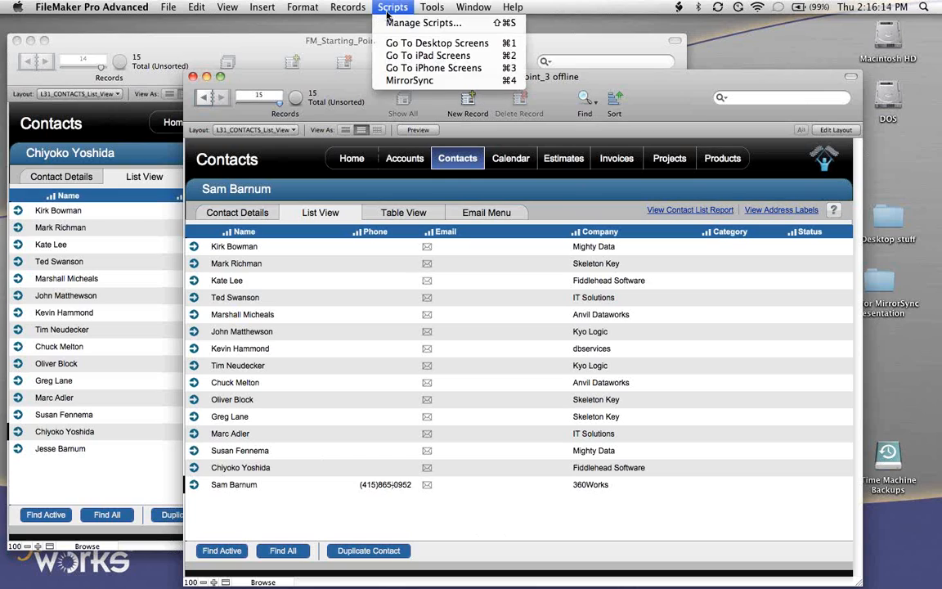
pyautogui.click(419, 81)
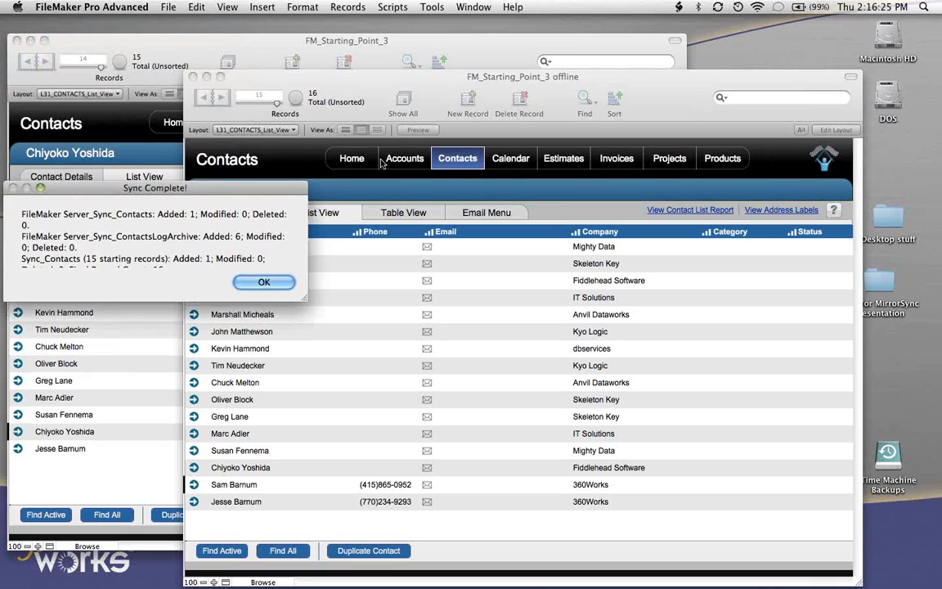
pyautogui.click(263, 281)
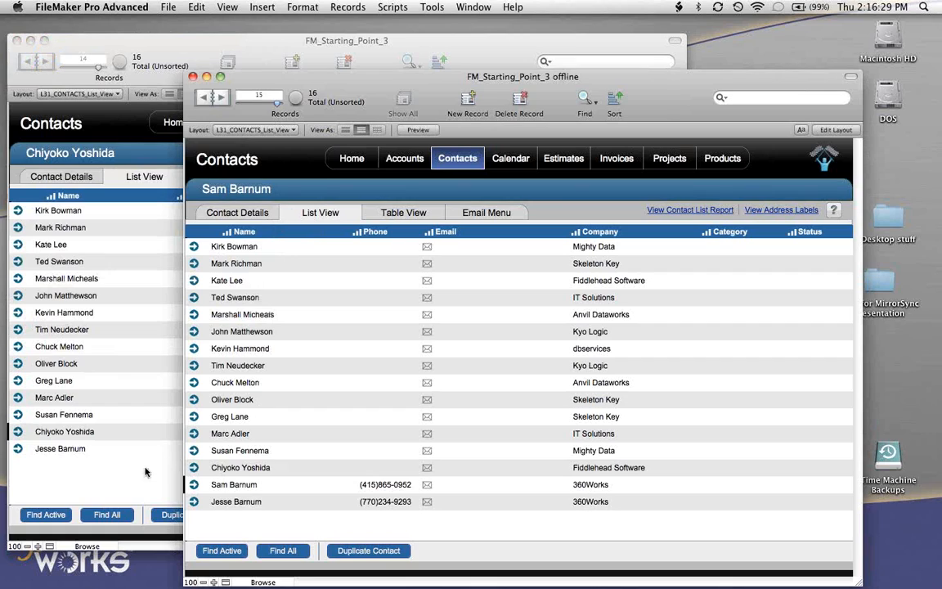
# - Compare the contact lists of the hosted and offline windows after the sync
pyautogui.click(133, 425)
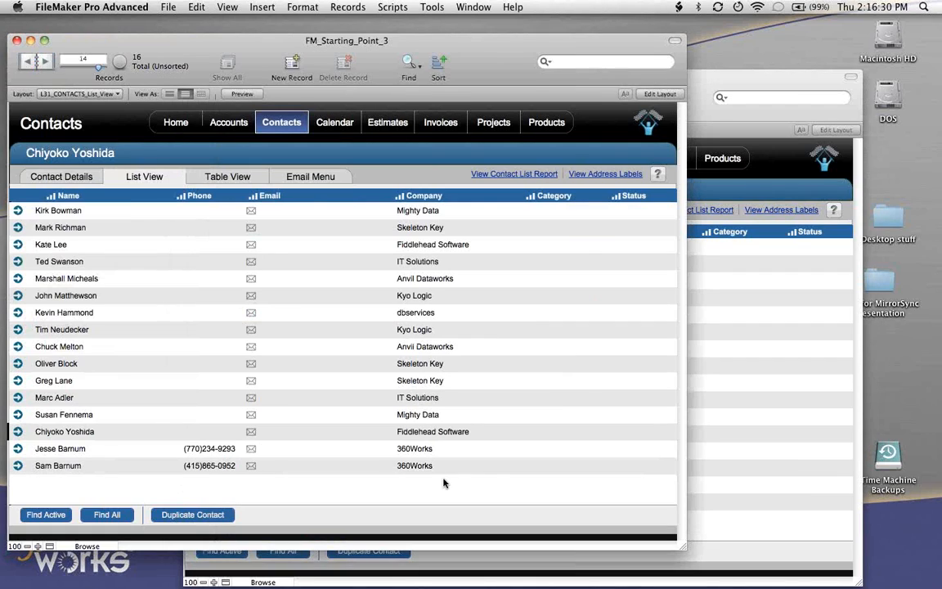
pyautogui.click(726, 524)
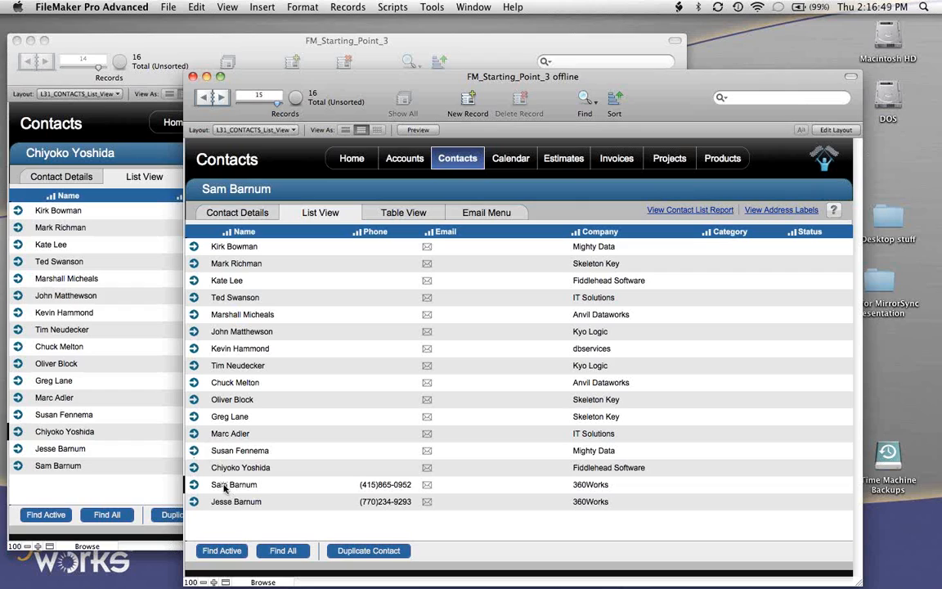
pyautogui.click(127, 480)
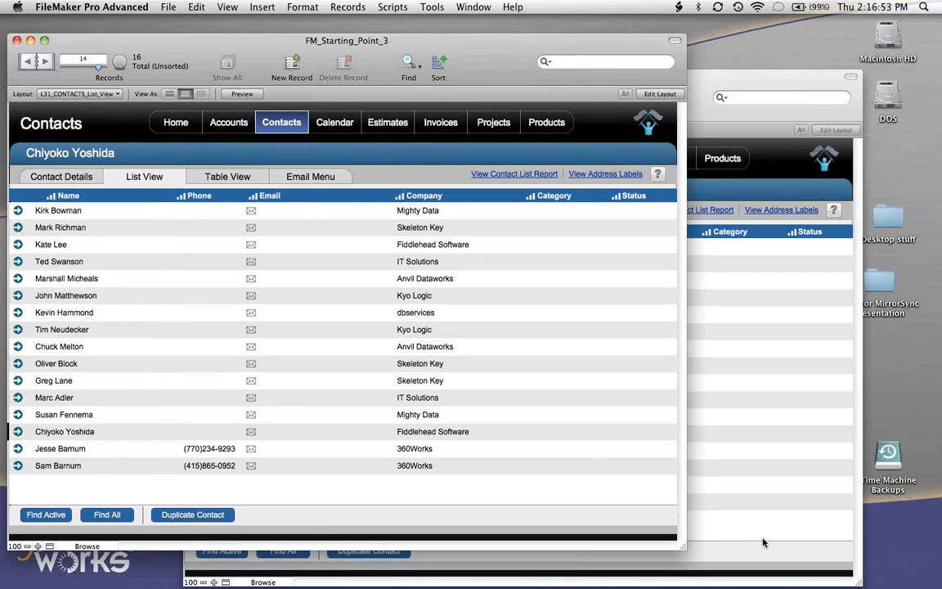
pyautogui.click(690, 489)
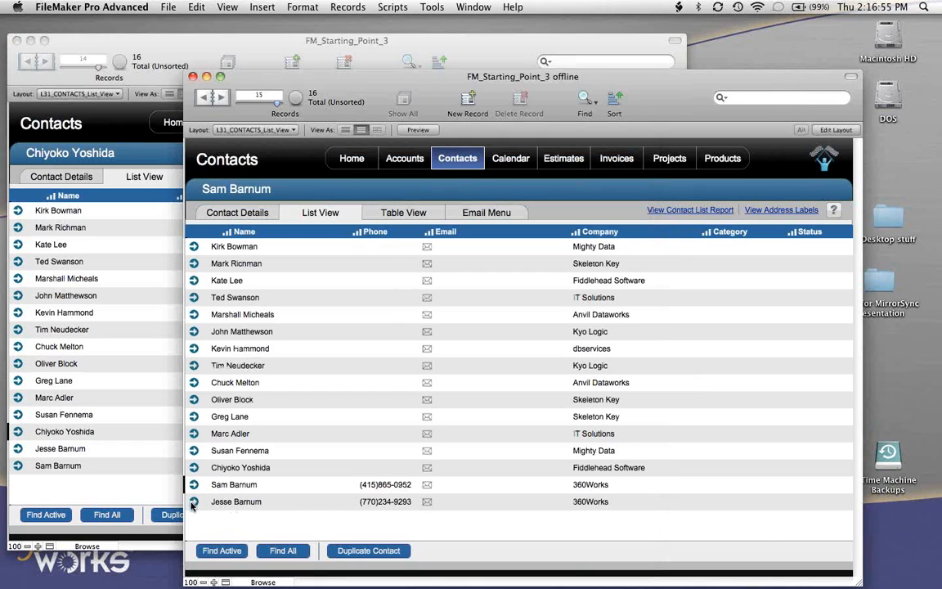
# - Open the last contact in the offline copy's list and fill in the contact's e-mail
pyautogui.click(193, 504)
pyautogui.click(193, 503)
pyautogui.click(529, 279)
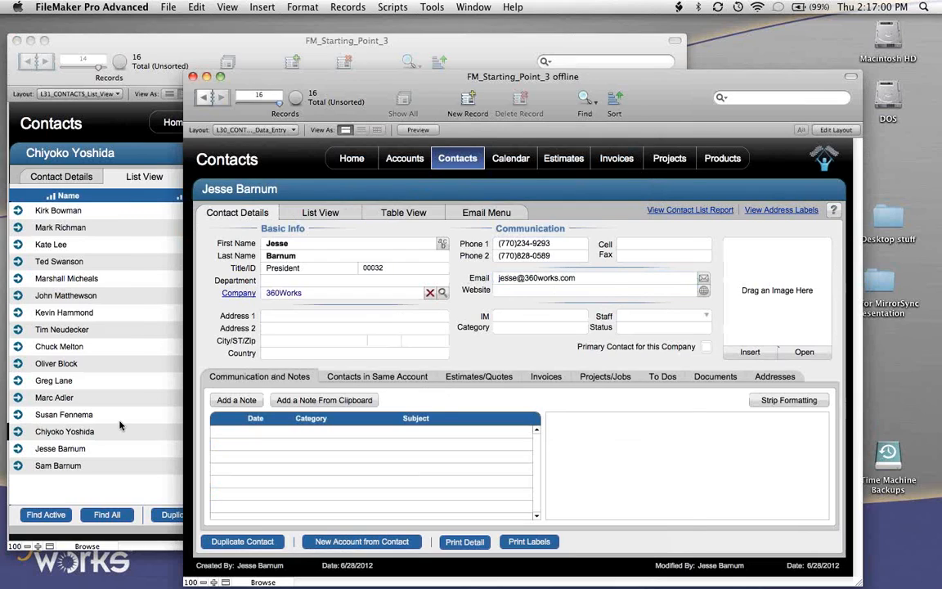
# - Check the same contact's details in the hosted database and return to the offline copy
pyautogui.click(18, 409)
pyautogui.click(18, 449)
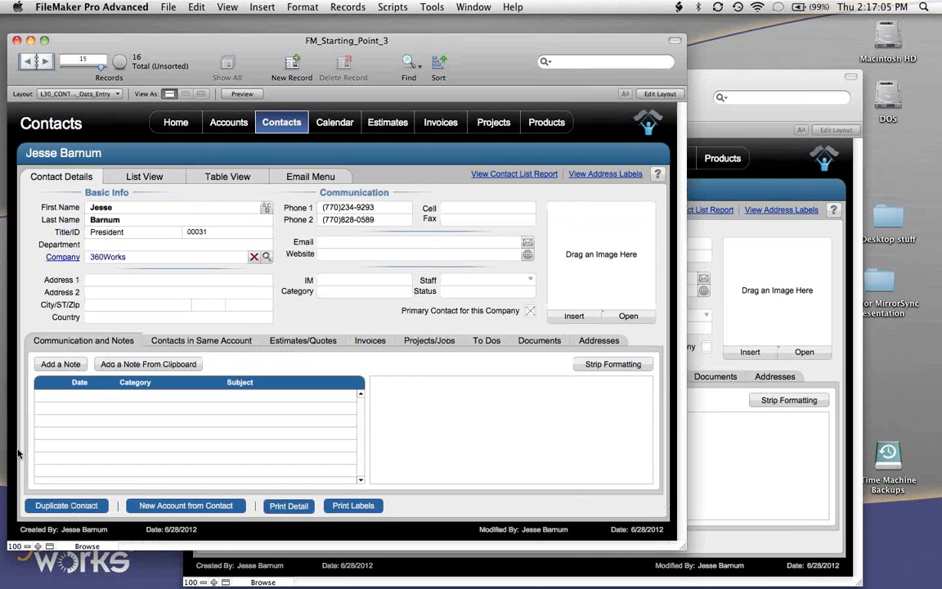
pyautogui.click(720, 442)
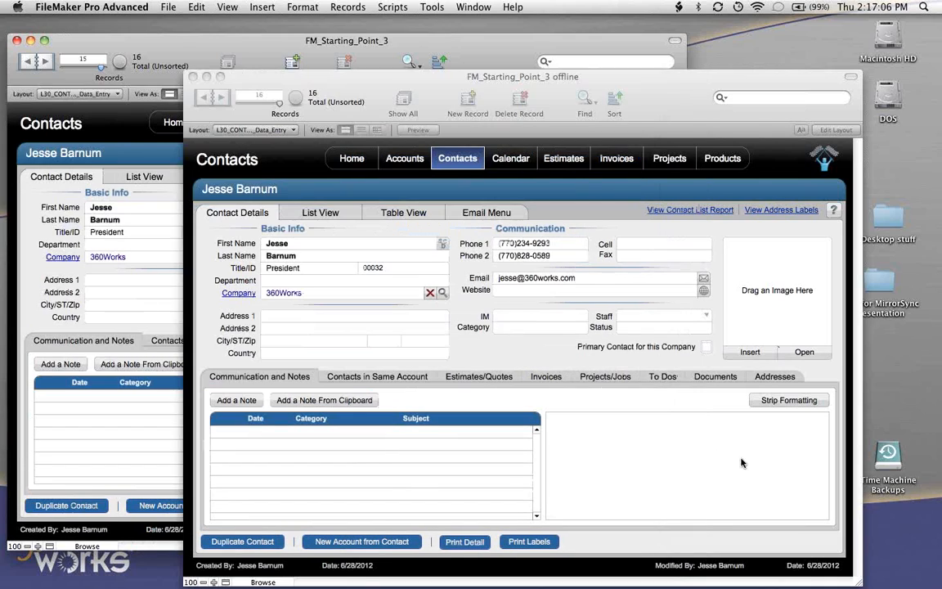
# - Run MirrorSync from the offline copy again, dismiss the summary and check the contact's e-mail in the hosted database
pyautogui.click(393, 6)
pyautogui.click(407, 81)
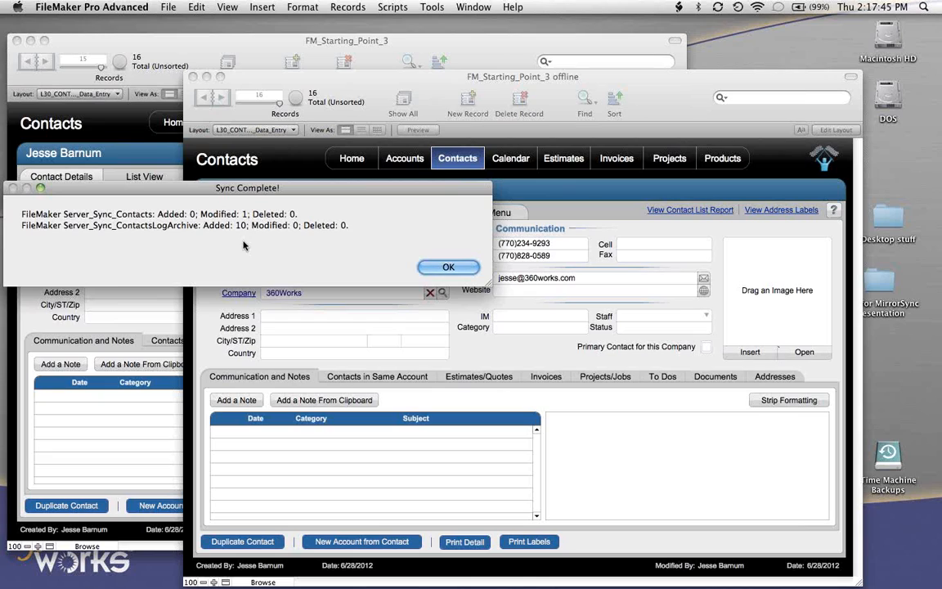
pyautogui.click(448, 266)
pyautogui.click(177, 42)
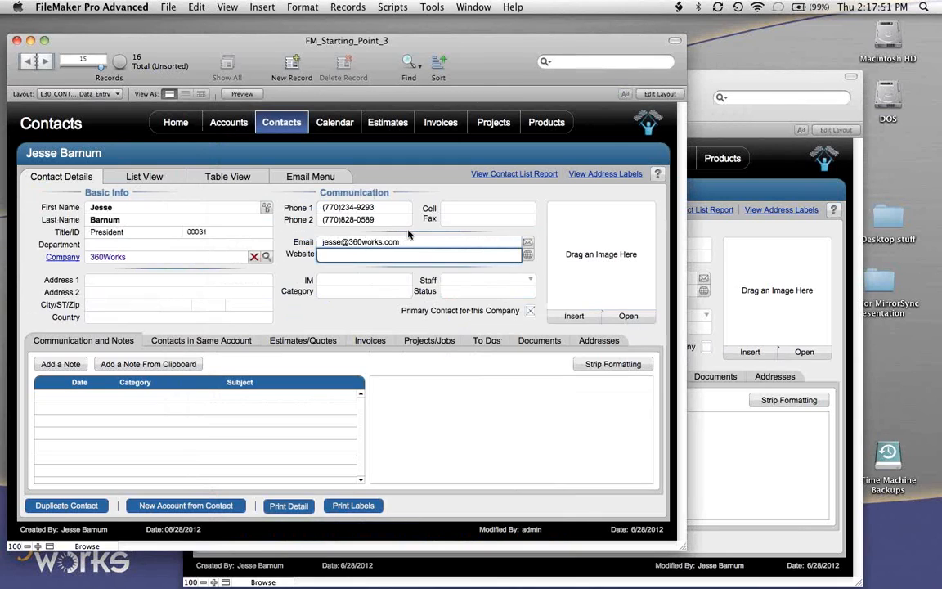
# - Delete the open contact record from the offline copy and bring the hosted database window forward
pyautogui.click(739, 88)
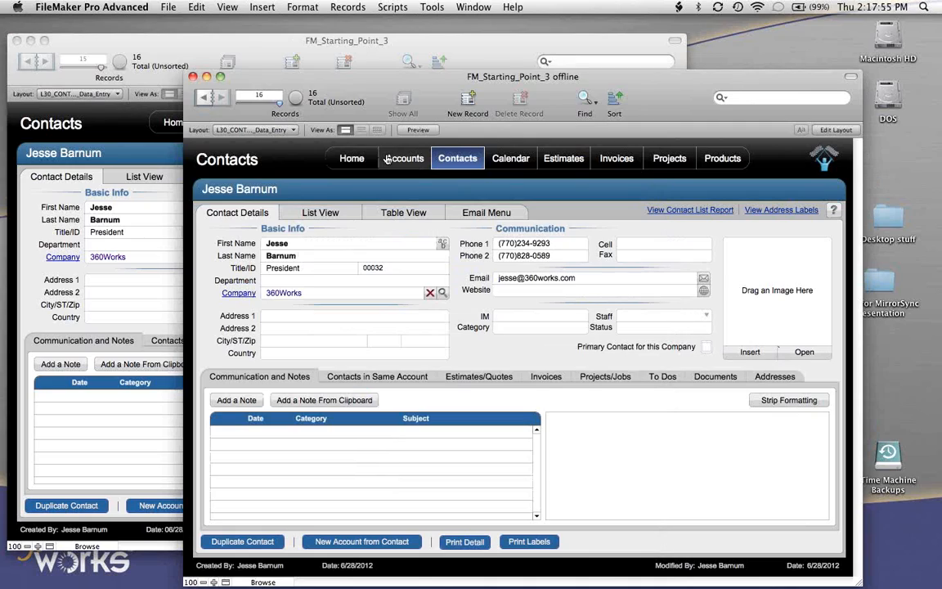
pyautogui.click(354, 5)
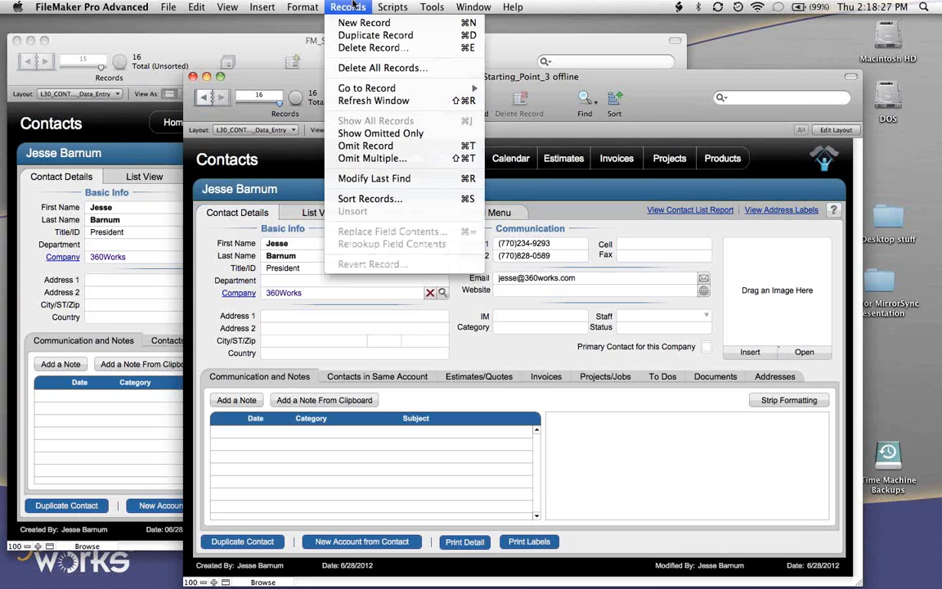
pyautogui.click(357, 51)
pyautogui.click(388, 241)
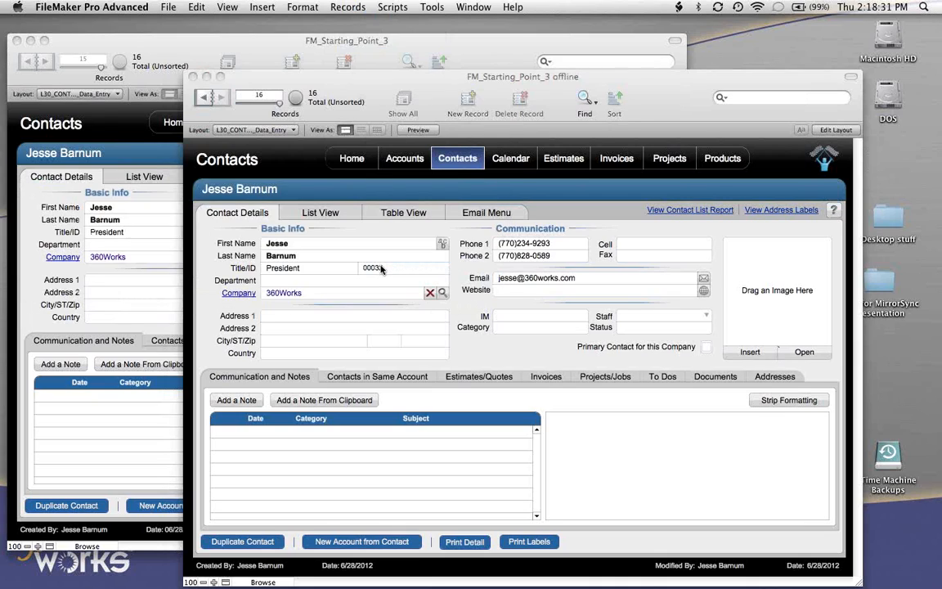
pyautogui.click(162, 46)
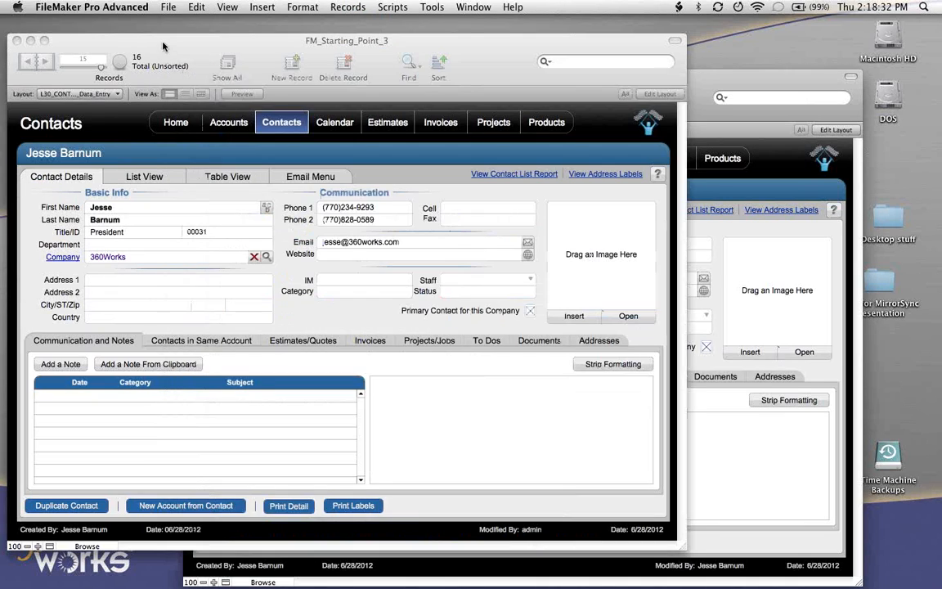
# - Show the hosted contacts as a list, run MirrorSync from the offline copy and dismiss the sync summary
pyautogui.click(139, 178)
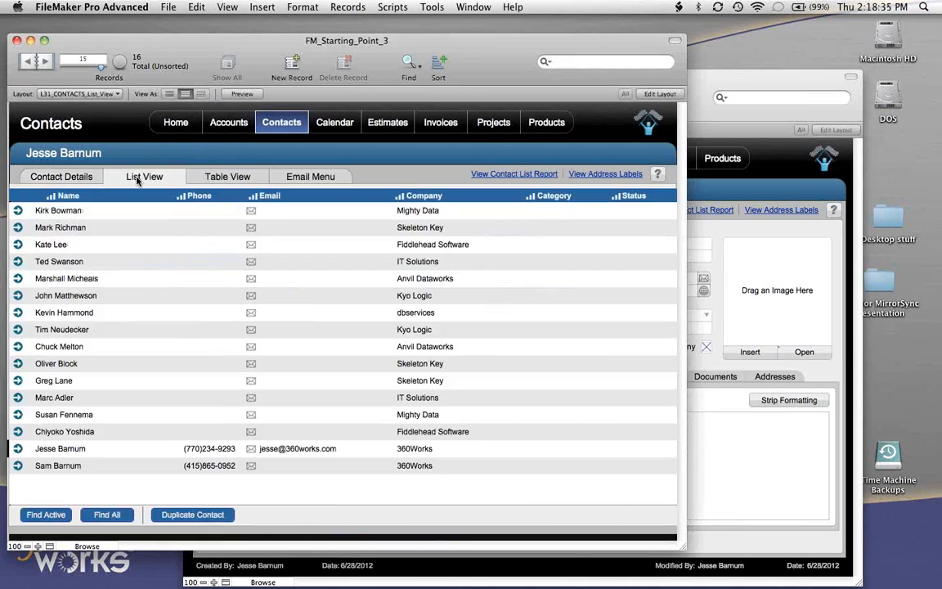
pyautogui.click(747, 93)
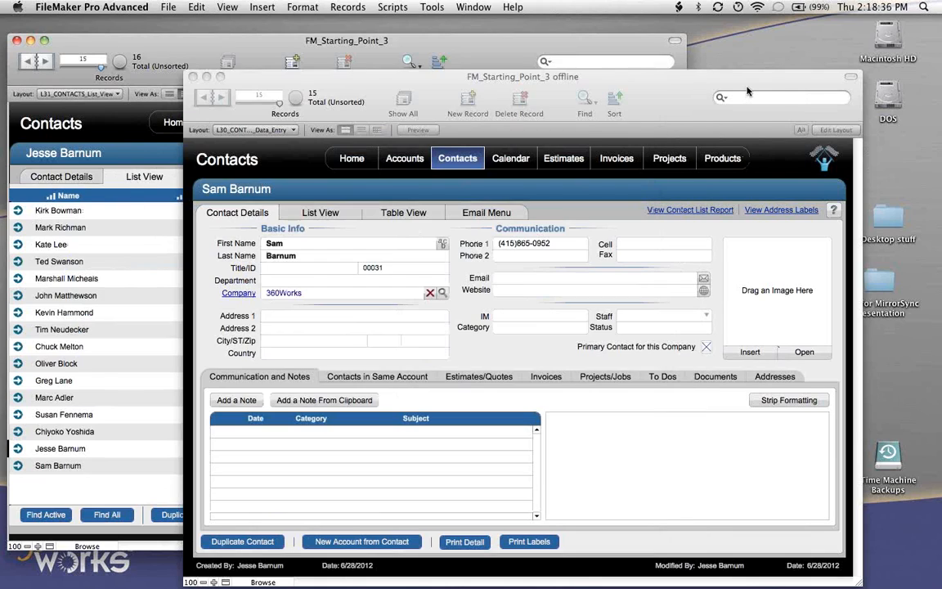
pyautogui.click(393, 6)
pyautogui.click(409, 80)
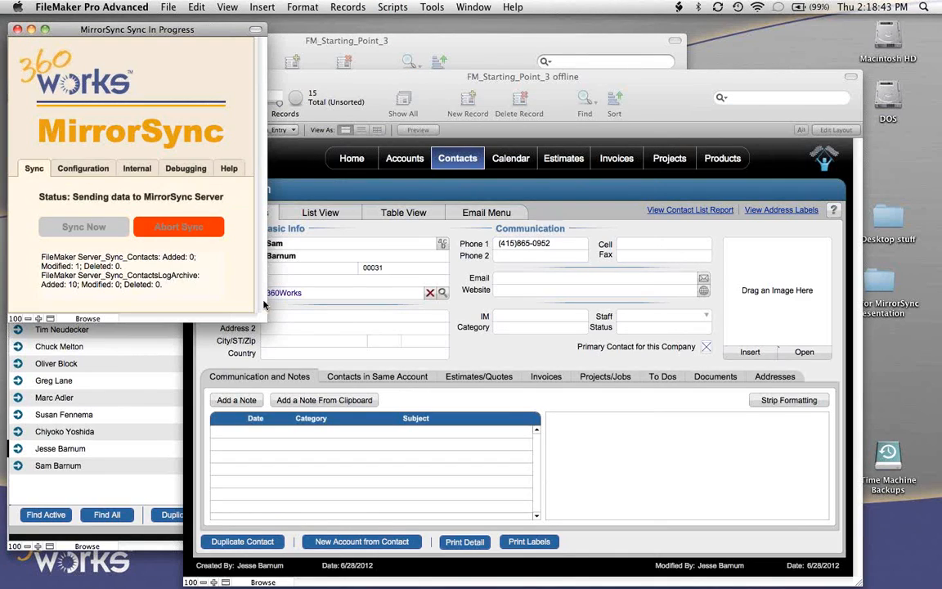
pyautogui.click(301, 299)
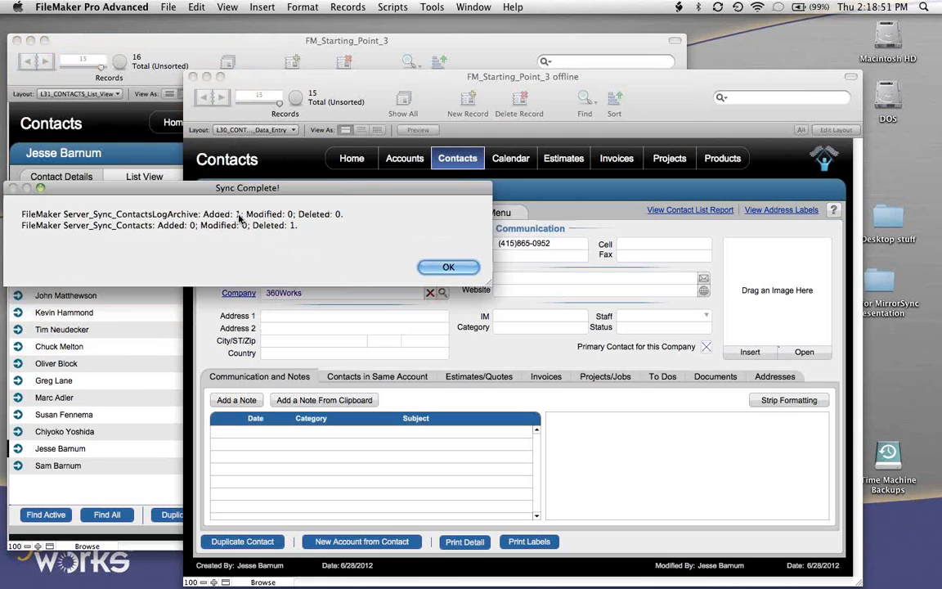
pyautogui.click(449, 266)
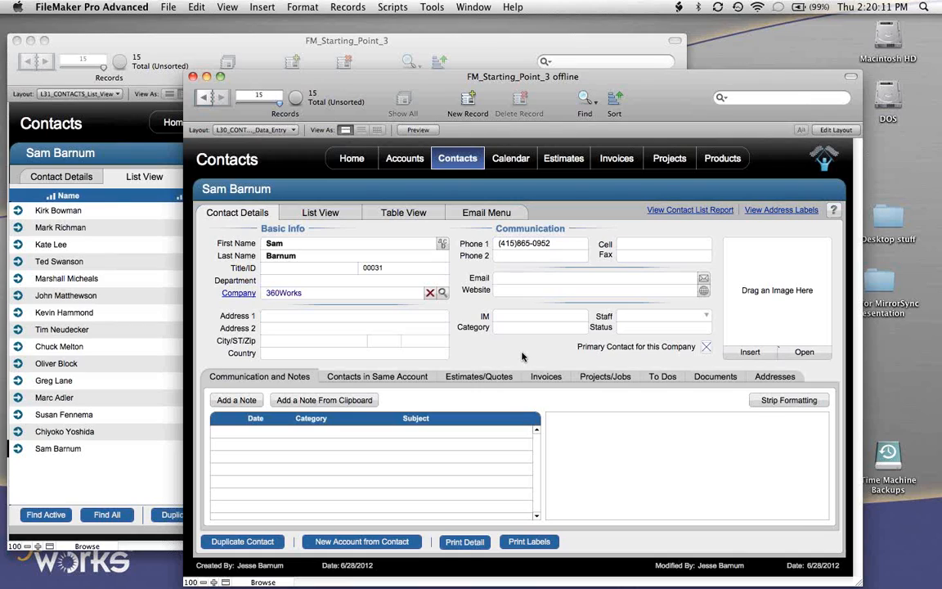
# - Open the offline copy's MirrorSync script, look through its steps and close the script windows
pyautogui.click(396, 7)
pyautogui.click(405, 25)
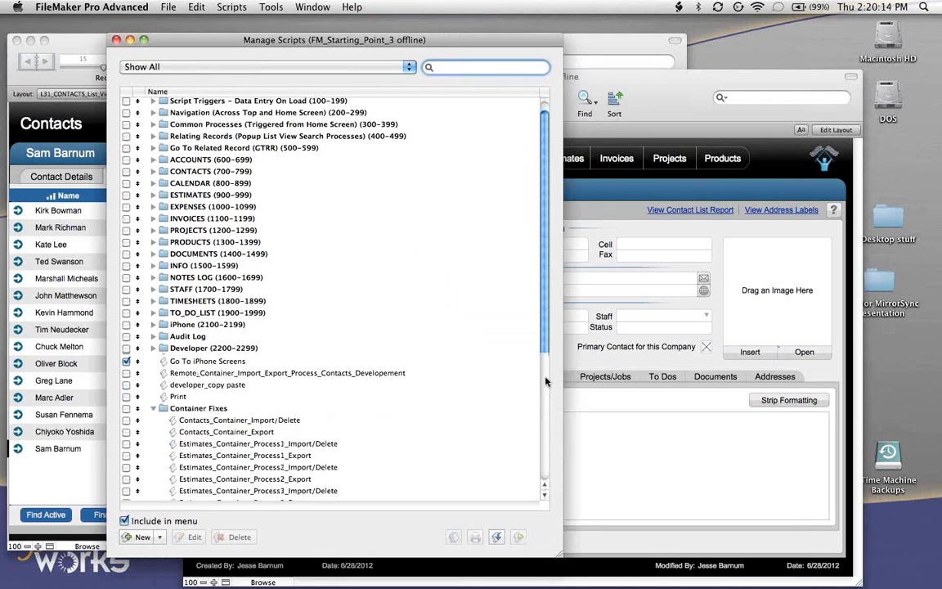
pyautogui.moveTo(546, 381); pyautogui.dragTo(547, 500)
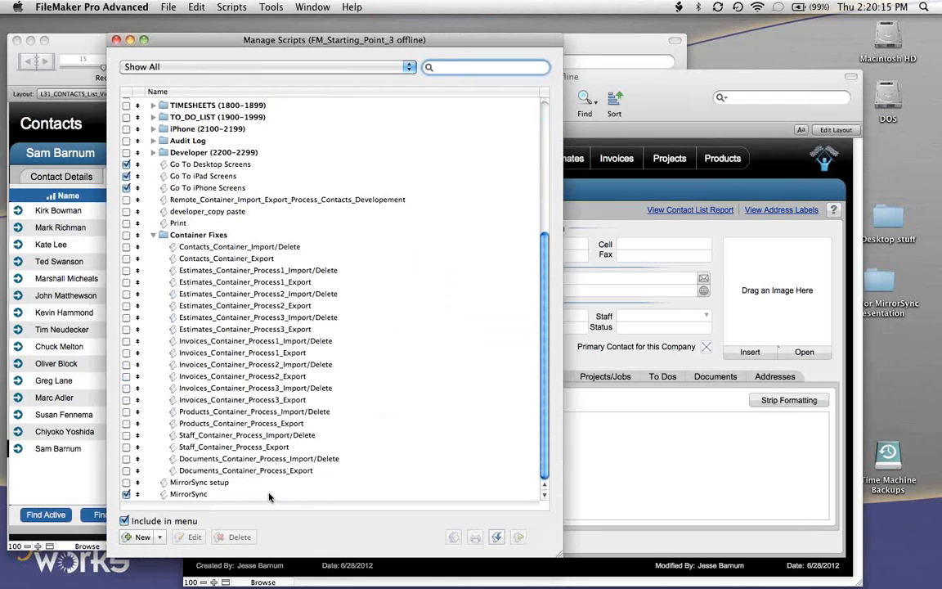
pyautogui.click(269, 495)
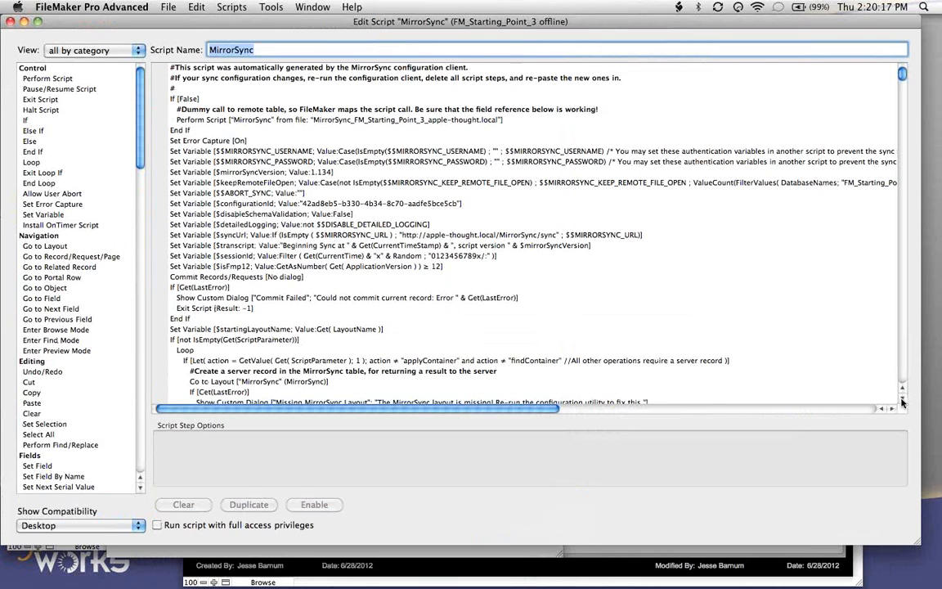
pyautogui.moveTo(902, 400); pyautogui.dragTo(902, 401)
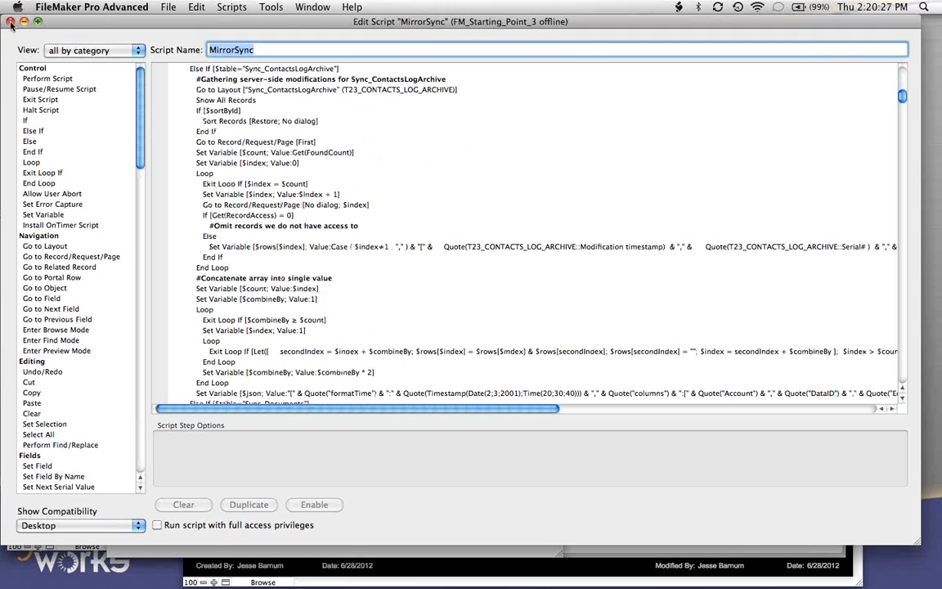
pyautogui.click(12, 22)
pyautogui.click(116, 39)
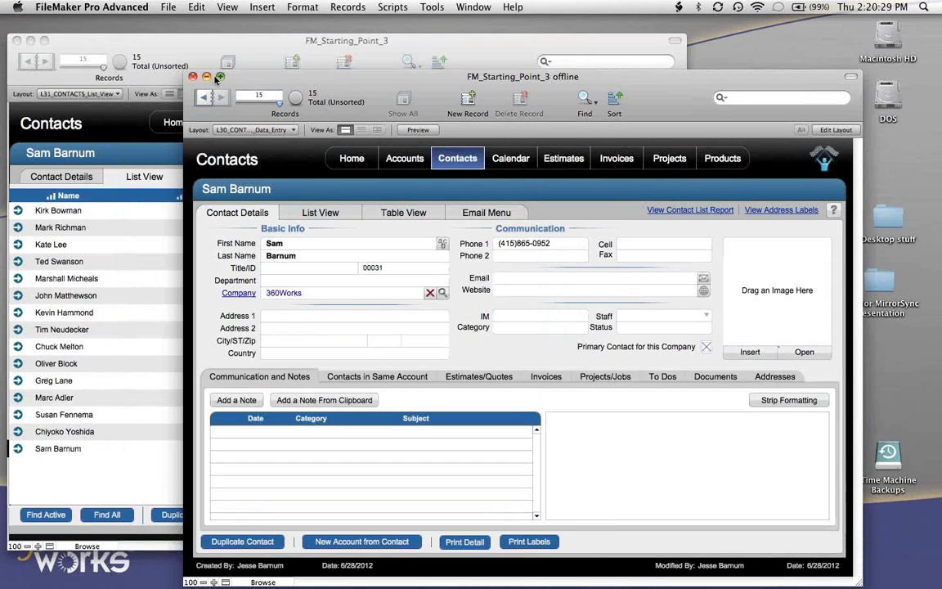
# - Minimize the offline copy's window and close the hosted database window
pyautogui.click(206, 76)
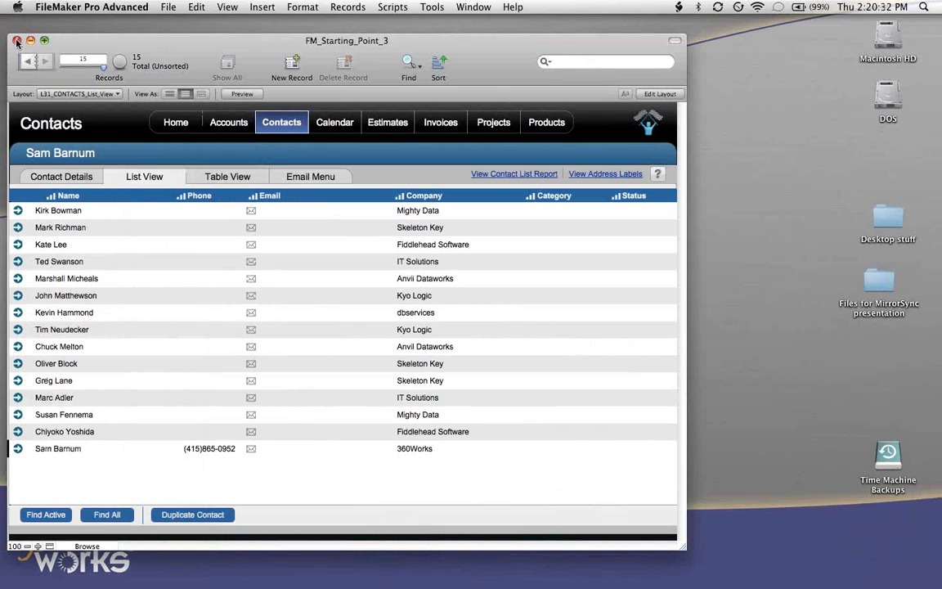
pyautogui.click(16, 41)
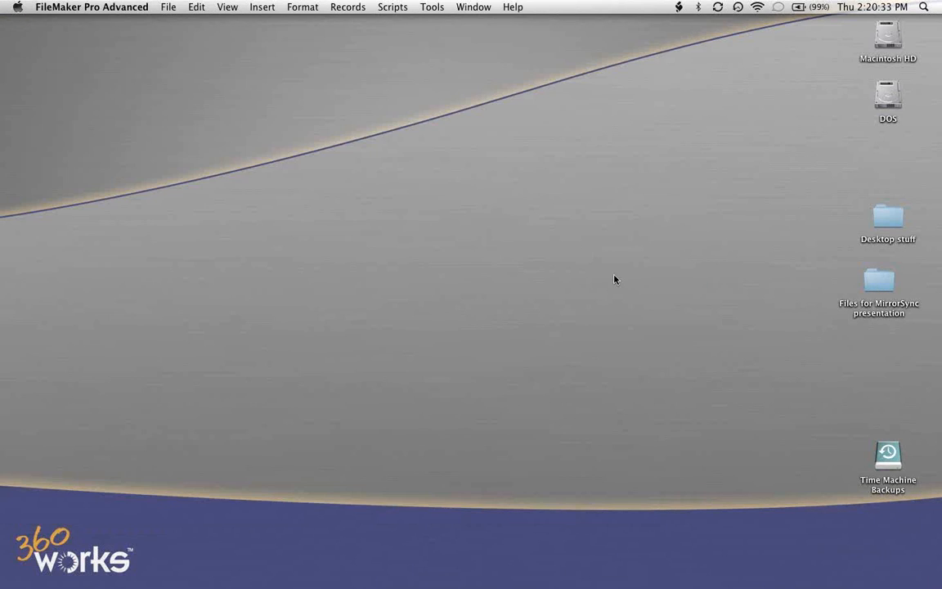
pyautogui.click(615, 277)
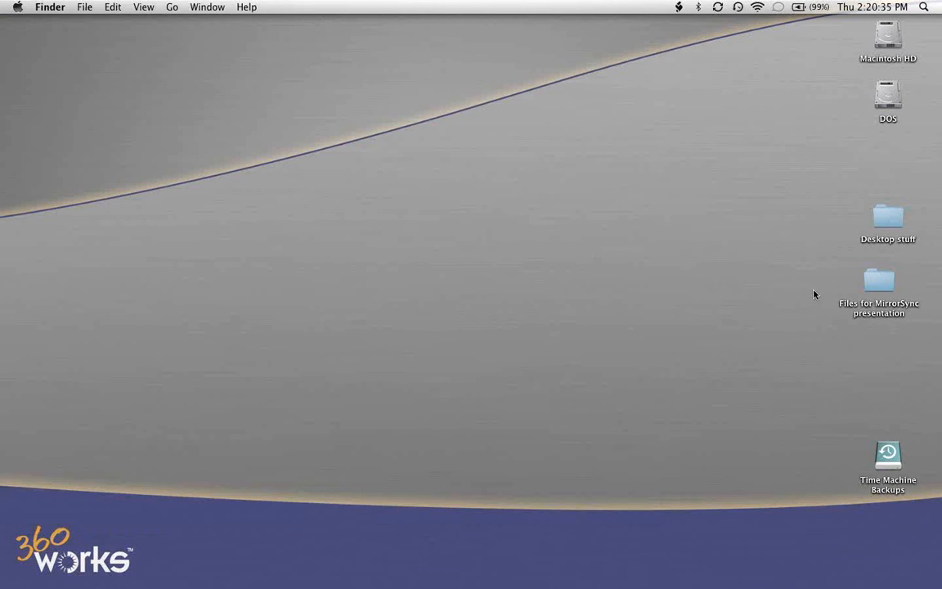
pyautogui.press('super+Tab')
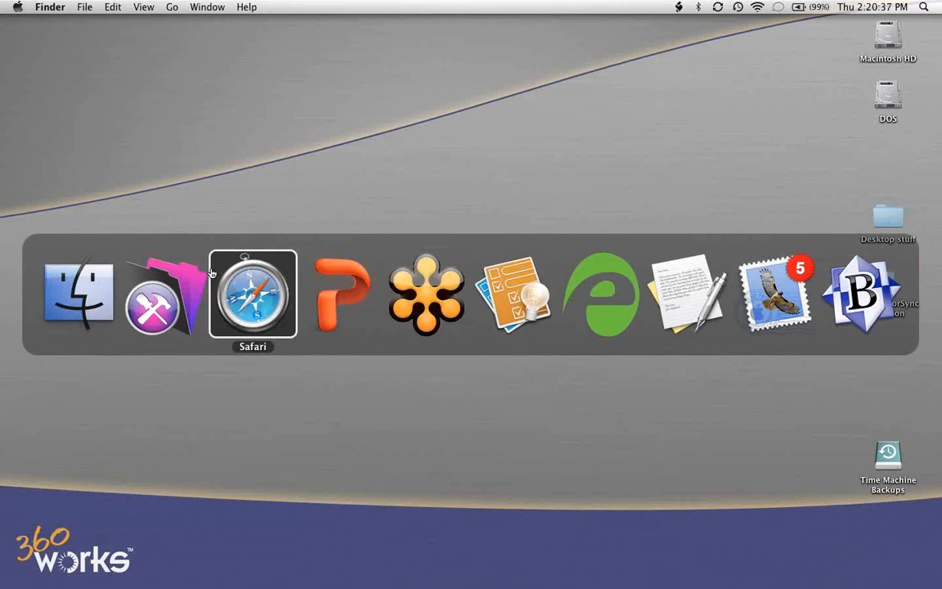
pyautogui.click(249, 287)
pyautogui.press('super+n')
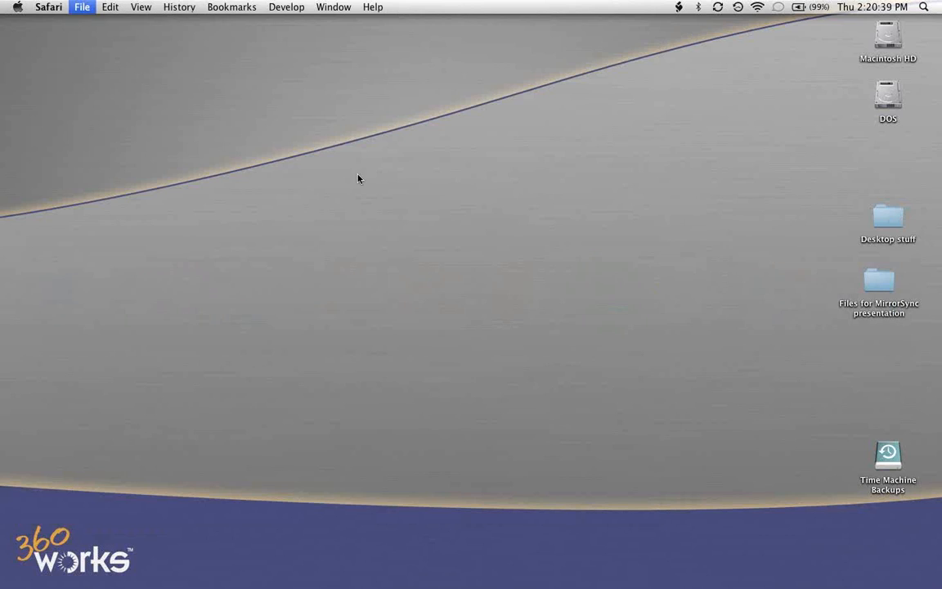
pyautogui.write('http://')
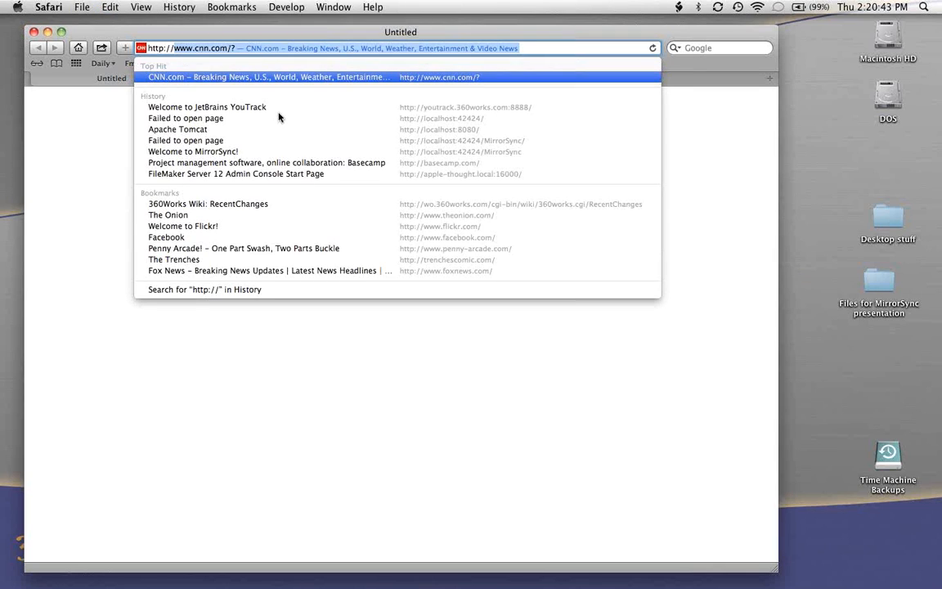
pyautogui.write('loca')
pyautogui.press('BackSpace')
pyautogui.press('BackSpace')
pyautogui.press('BackSpace')
pyautogui.press('BackSpace')
pyautogui.press('BackSpace')
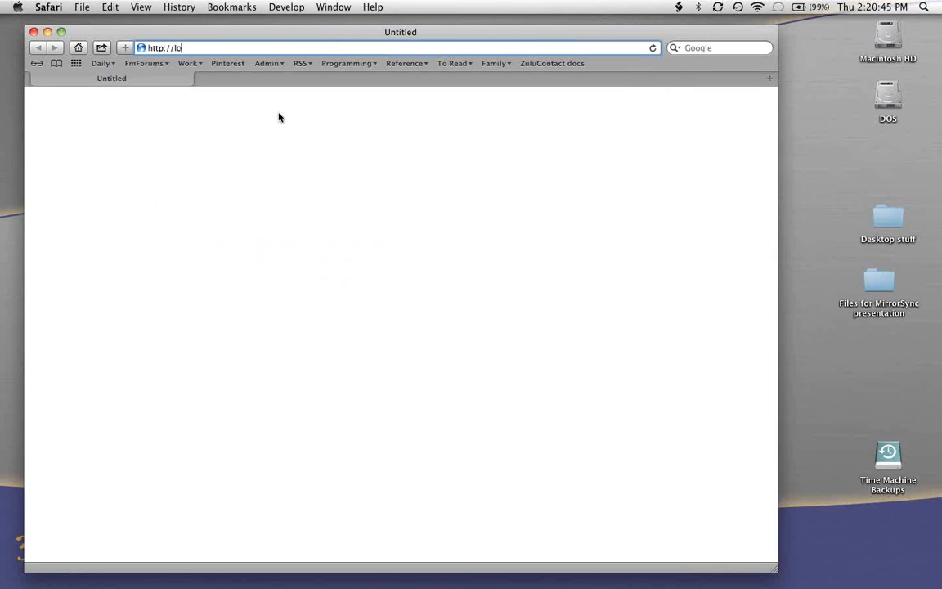
pyautogui.write('apple')
pyautogui.press('Down')
pyautogui.press('Up')
pyautogui.press('Return')
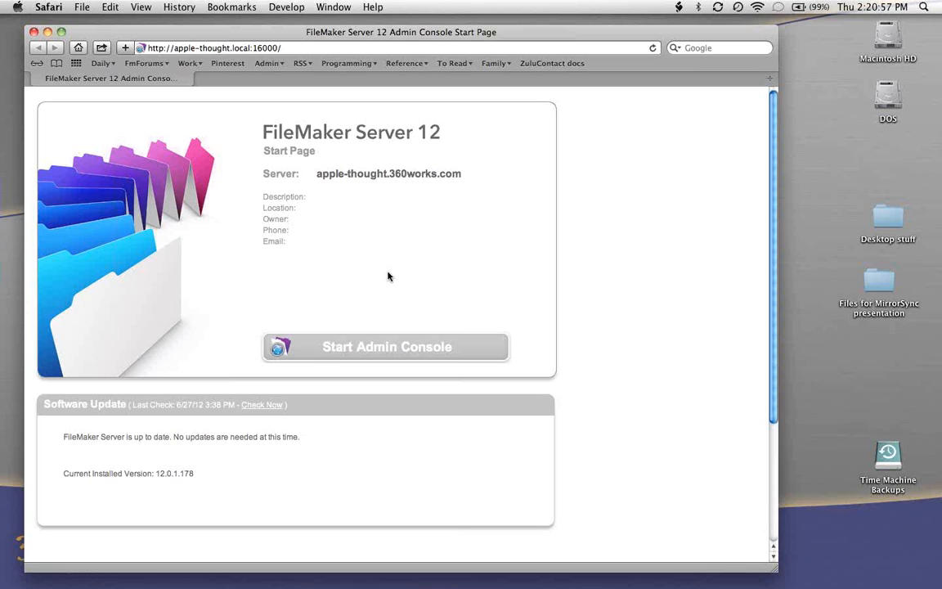
# - Start the FileMaker Server Admin Console, allow its access request, and log in as admin with the account password
pyautogui.click(379, 350)
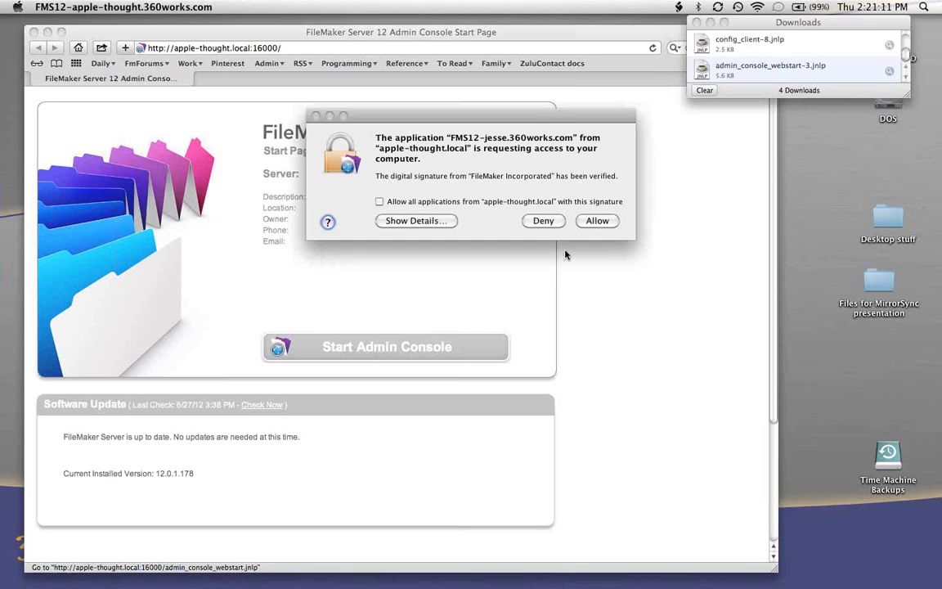
pyautogui.click(597, 220)
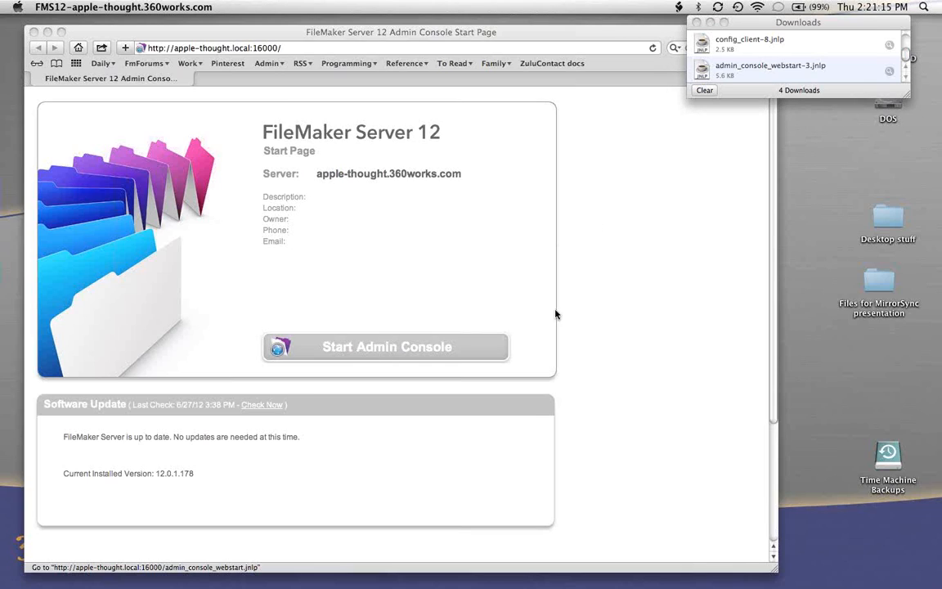
pyautogui.write('admin')
pyautogui.press('Tab')
pyautogui.write('•••••••')
pyautogui.press('Return')
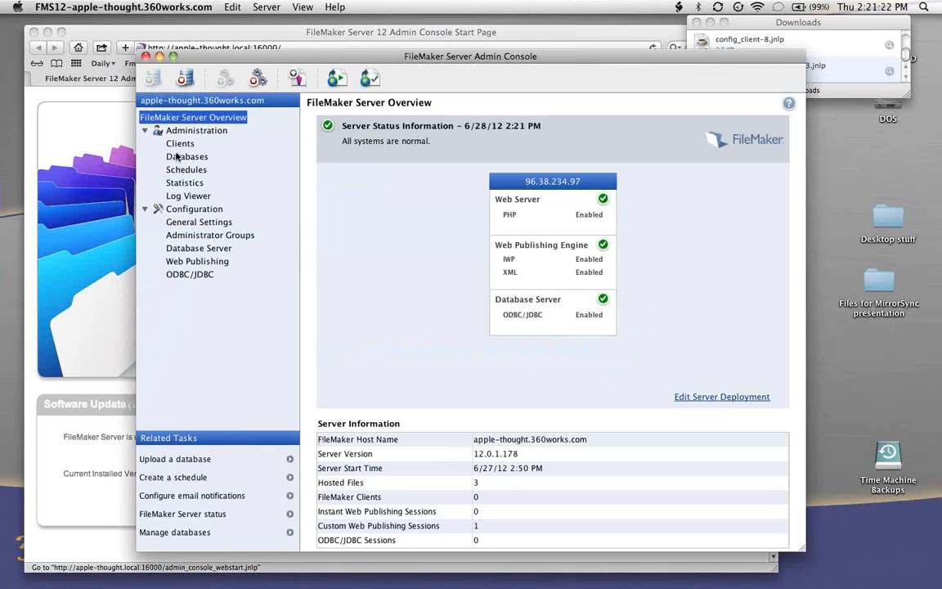
# - Examine the hosted databases, checking the client details of FM_Starting_Point_3.fmp12 and Tasks.fmp12
pyautogui.click(174, 156)
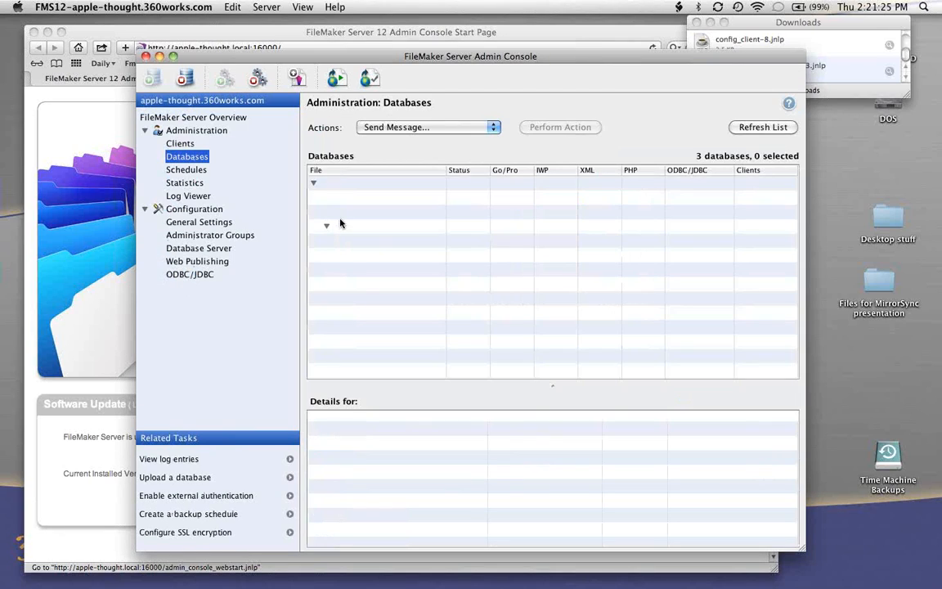
pyautogui.click(358, 211)
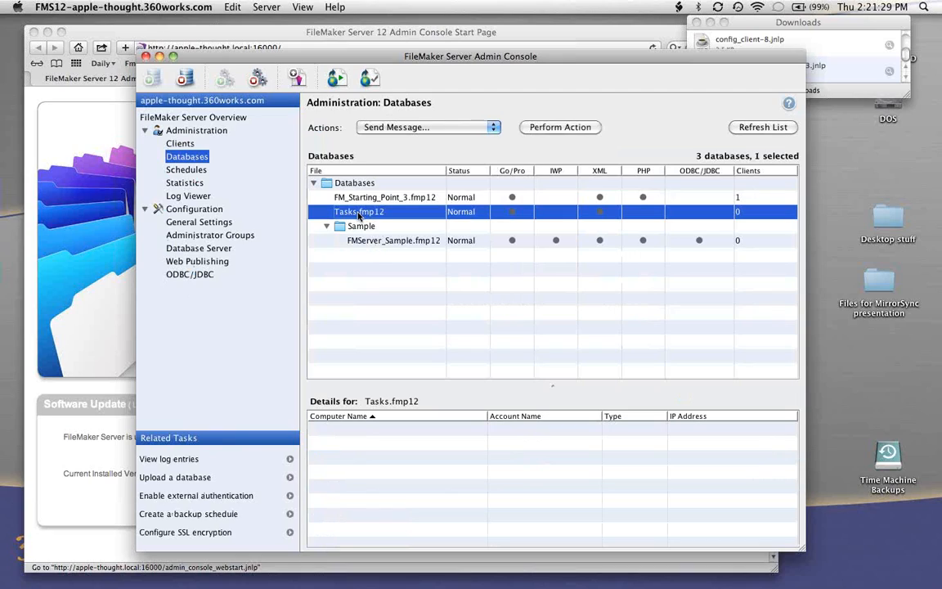
pyautogui.click(369, 198)
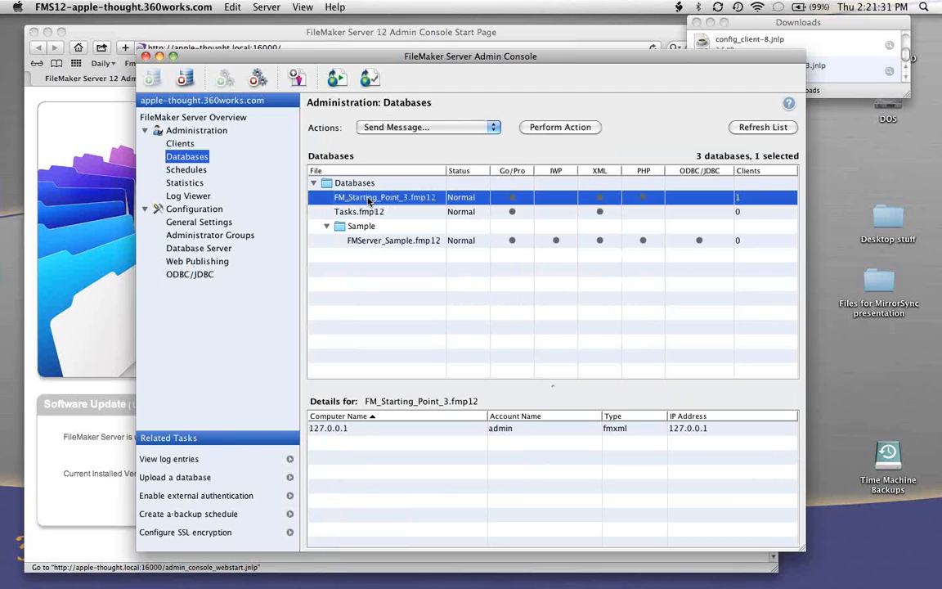
pyautogui.click(357, 213)
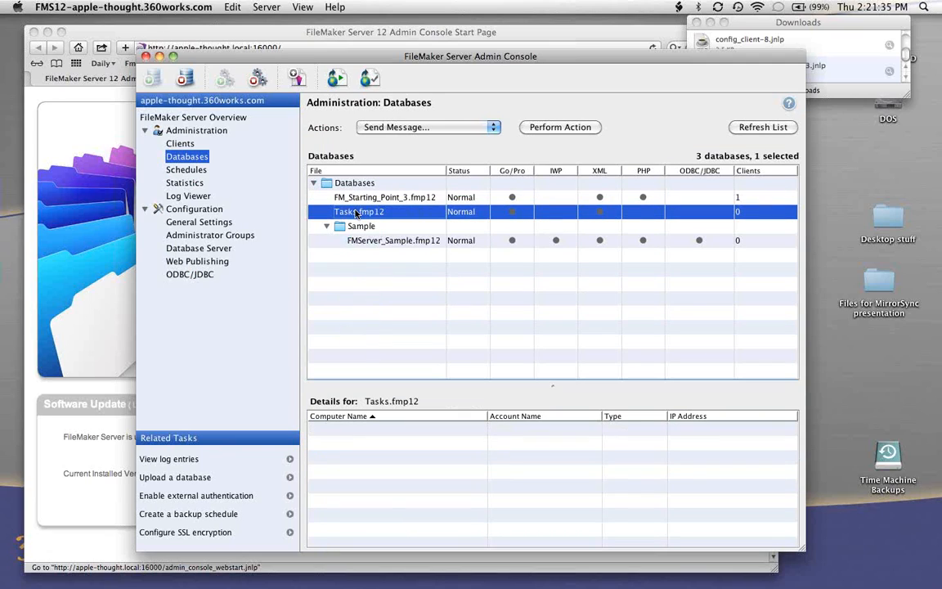
# - Quit the FileMaker Server Admin Console and close the server start page in Safari
pyautogui.press('super+Tab')
pyautogui.press('super+shift+Tab')
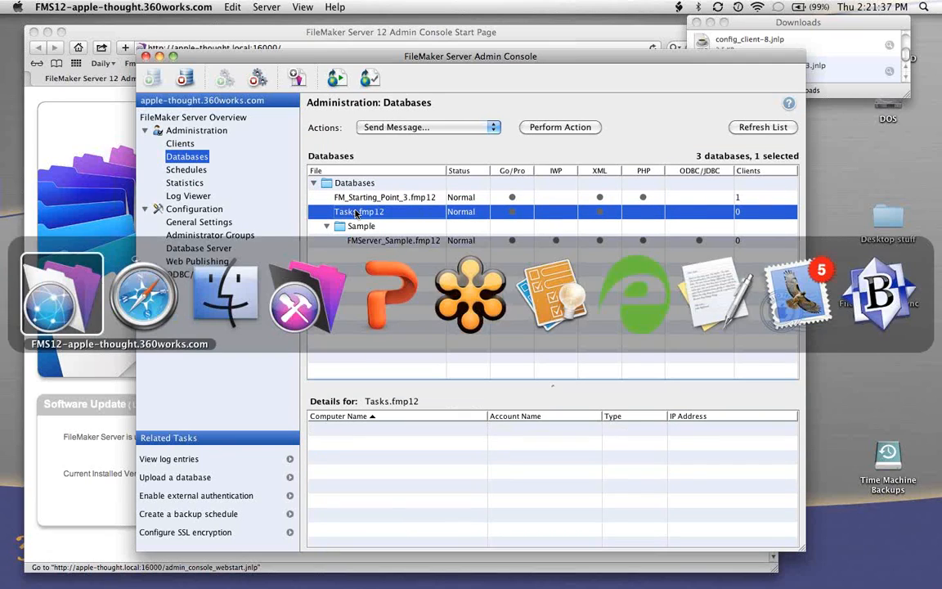
pyautogui.press('super+q')
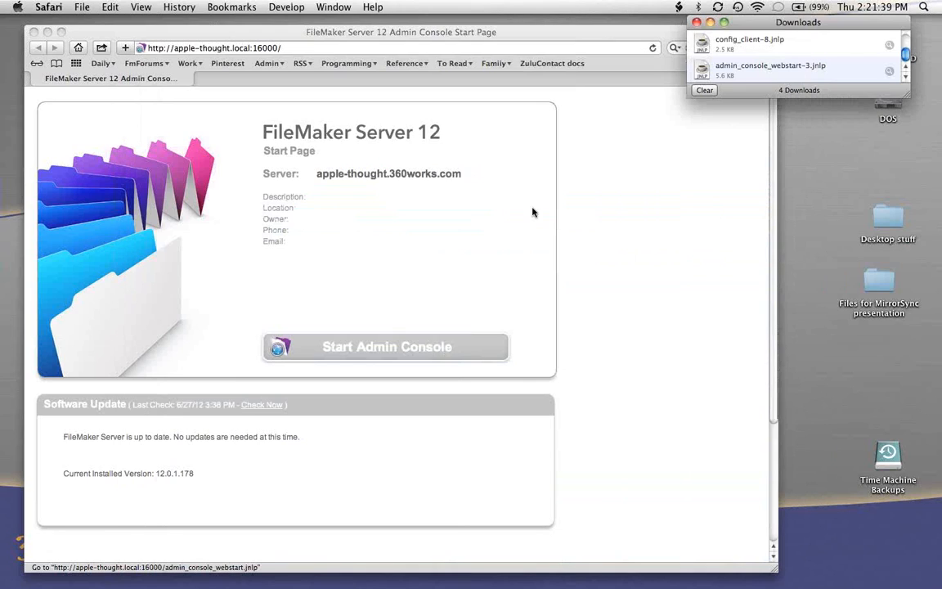
pyautogui.press('super+w')
# - Switch to FileMaker Pro Advanced and open the remote Tasks database from the favorite host apple-thought.local
pyautogui.press('super+Tab')
pyautogui.press('super+Tab')
pyautogui.press('super+Tab')
pyautogui.press('super+shift+Tab')
pyautogui.click(168, 7)
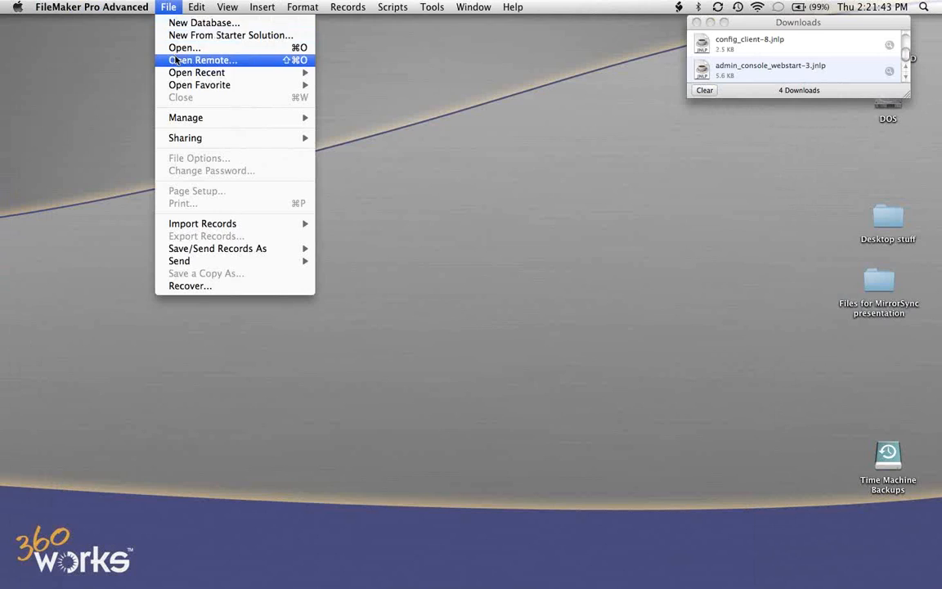
pyautogui.click(162, 60)
pyautogui.click(129, 177)
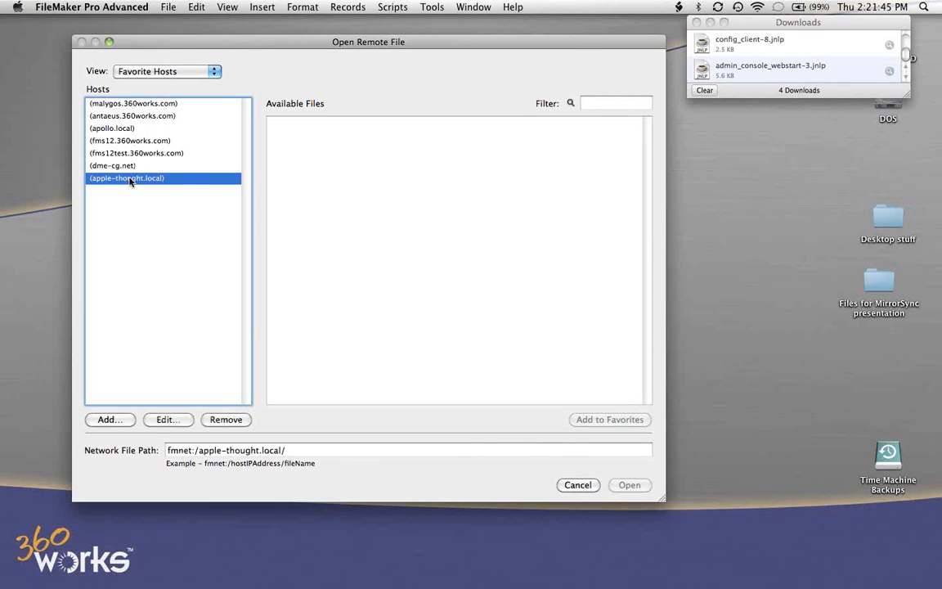
pyautogui.doubleClick(303, 148)
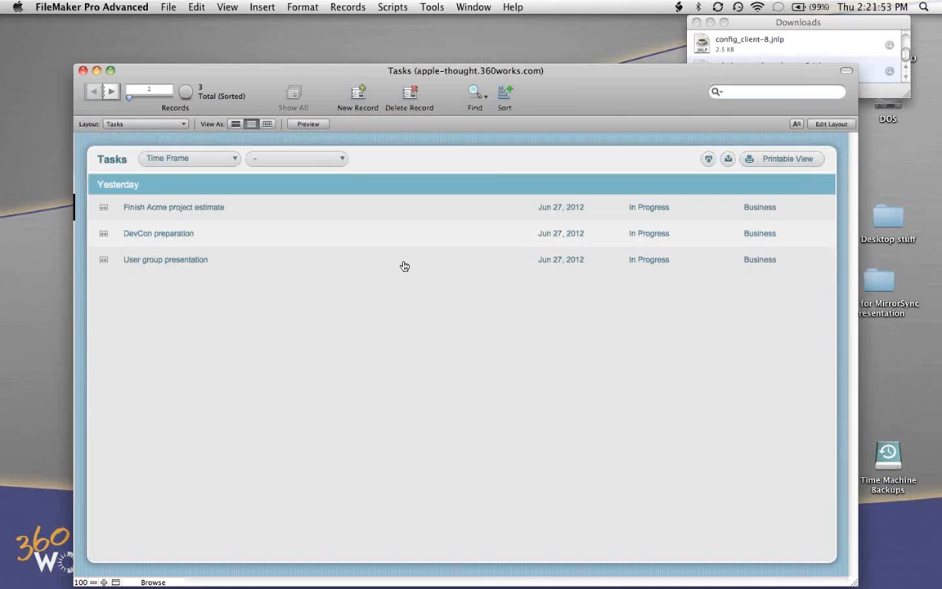
# - Look up the Tasks template among the starter solutions and leave without creating a database
pyautogui.click(155, 6)
pyautogui.click(182, 36)
pyautogui.scroll(-3, 553, 387)
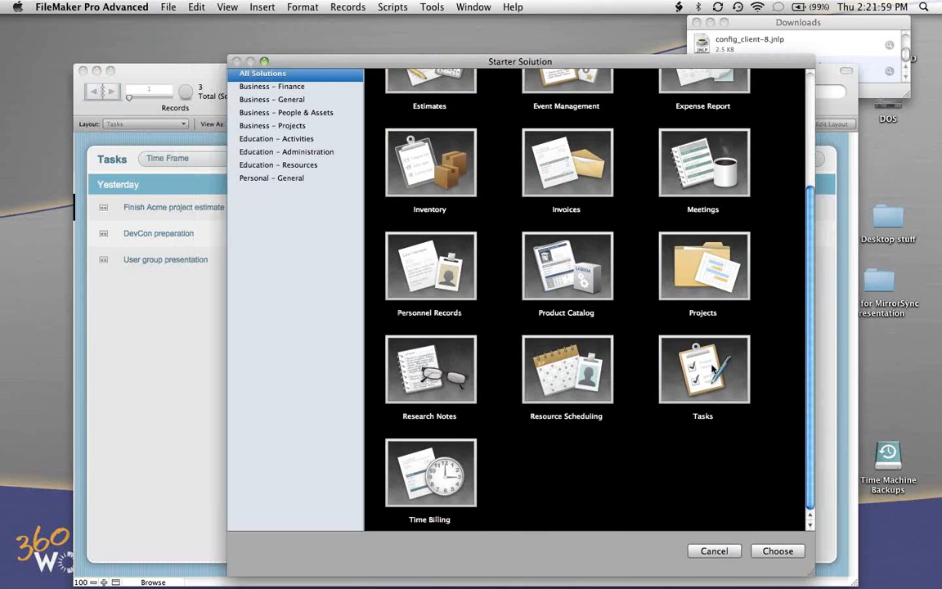
pyautogui.click(714, 369)
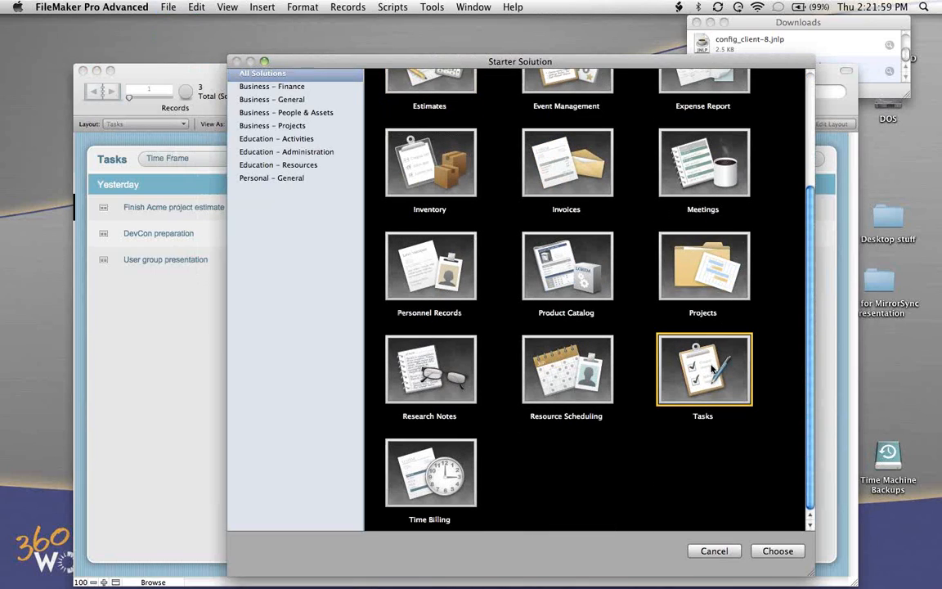
pyautogui.click(713, 552)
# - Open the field definitions of the hosted Tasks database and look over its list of tables
pyautogui.moveTo(581, 84); pyautogui.dragTo(540, 68)
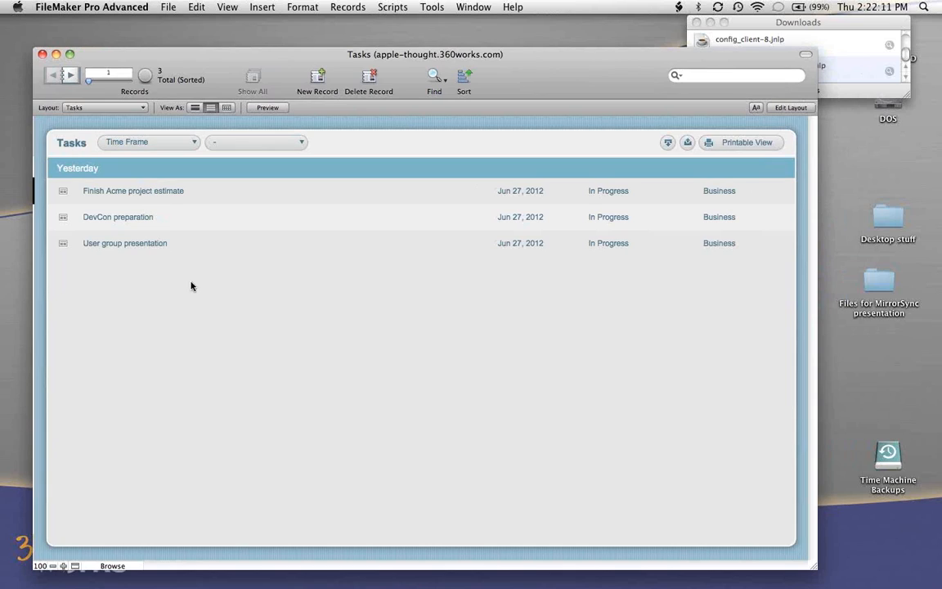
pyautogui.click(172, 6)
pyautogui.moveTo(247, 116)
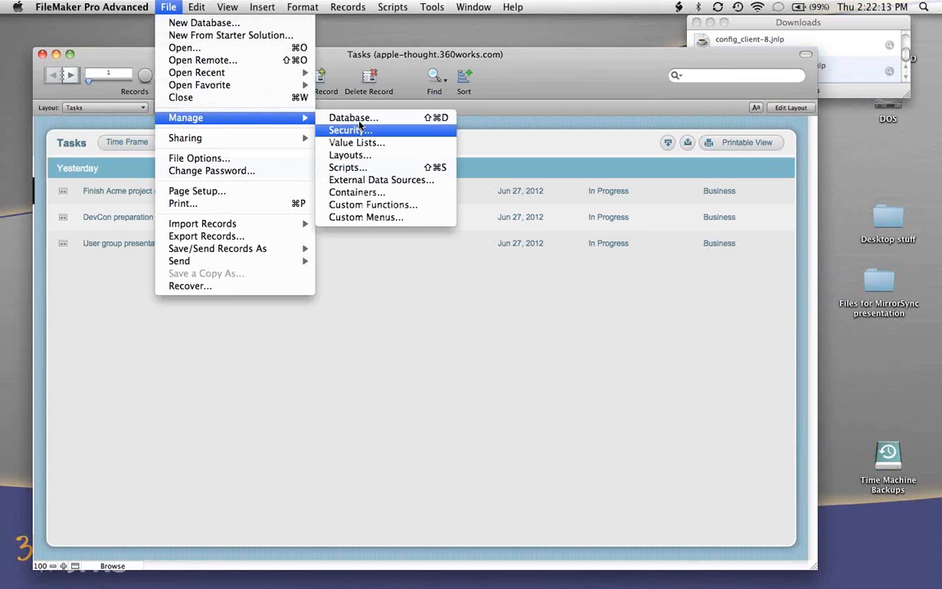
pyautogui.click(364, 120)
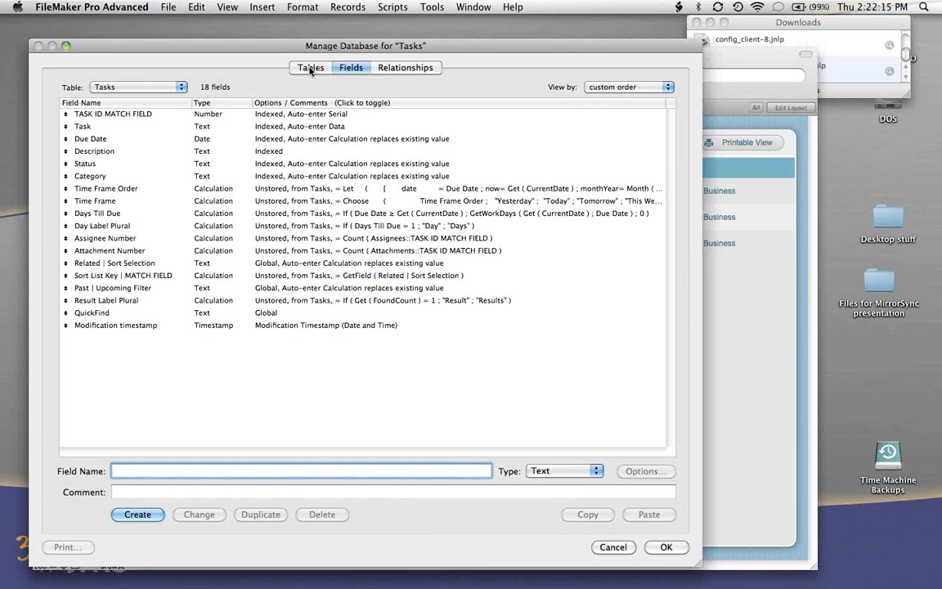
pyautogui.click(135, 87)
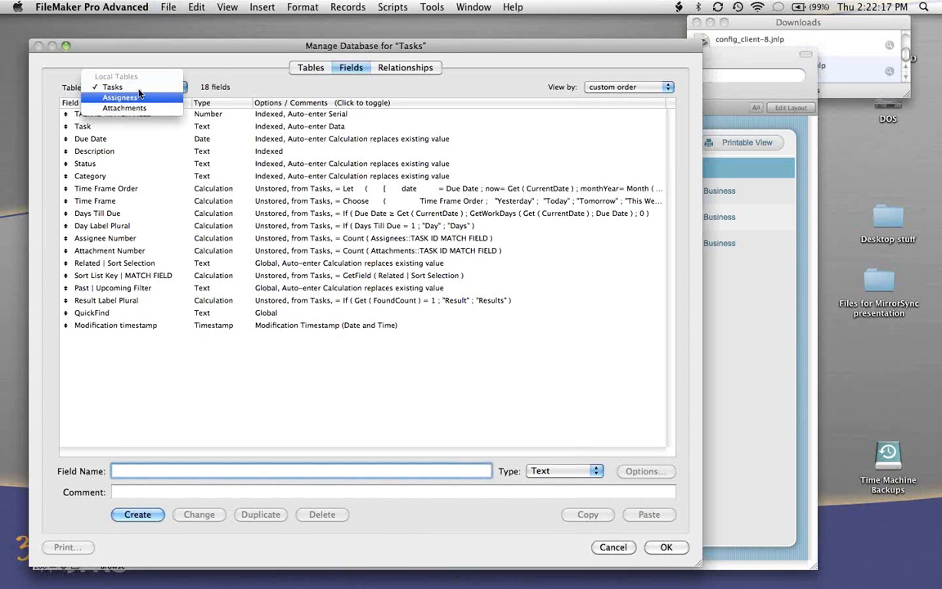
pyautogui.click(231, 342)
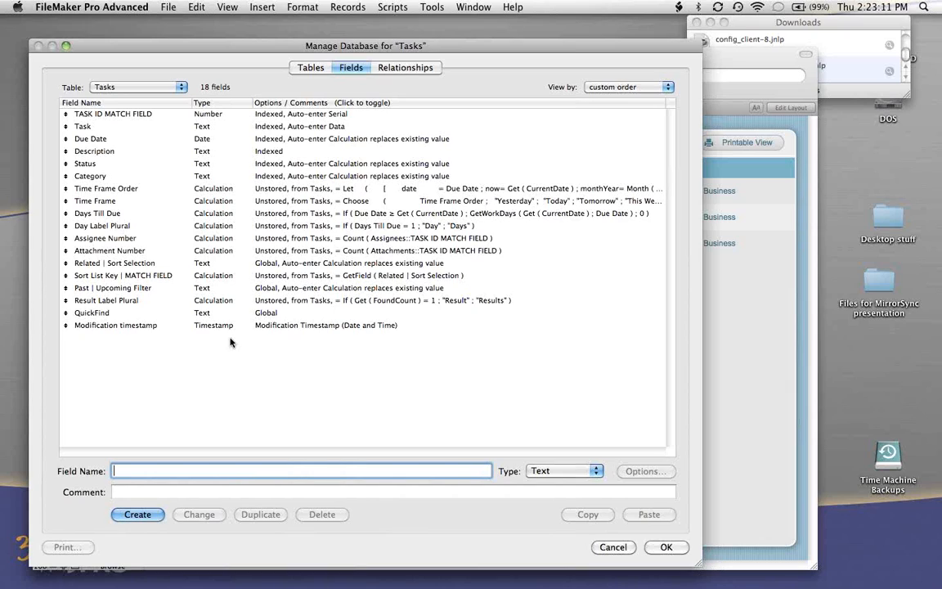
# - Check the auto-enter options of the Modification timestamp field in the Tasks table
pyautogui.click(137, 327)
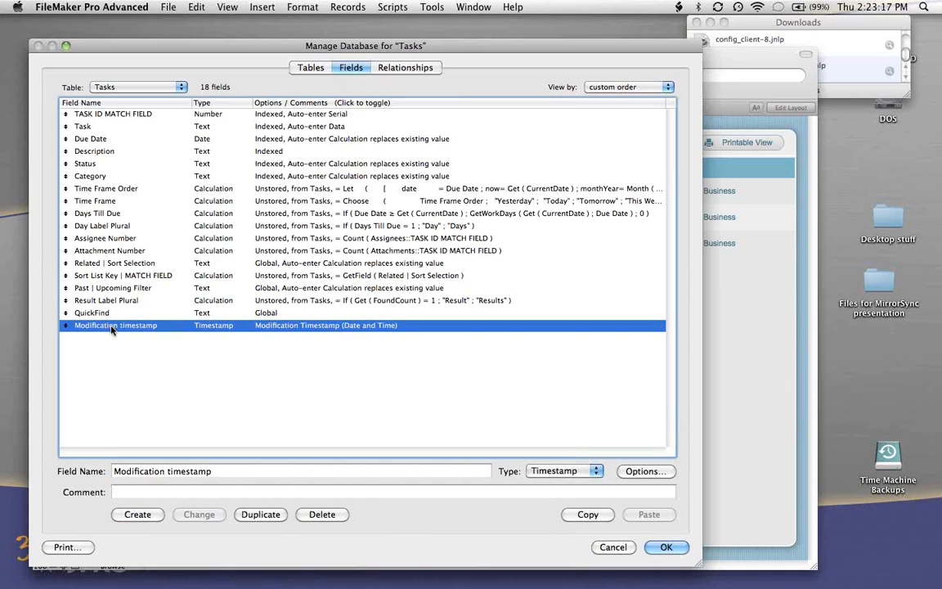
pyautogui.doubleClick(112, 327)
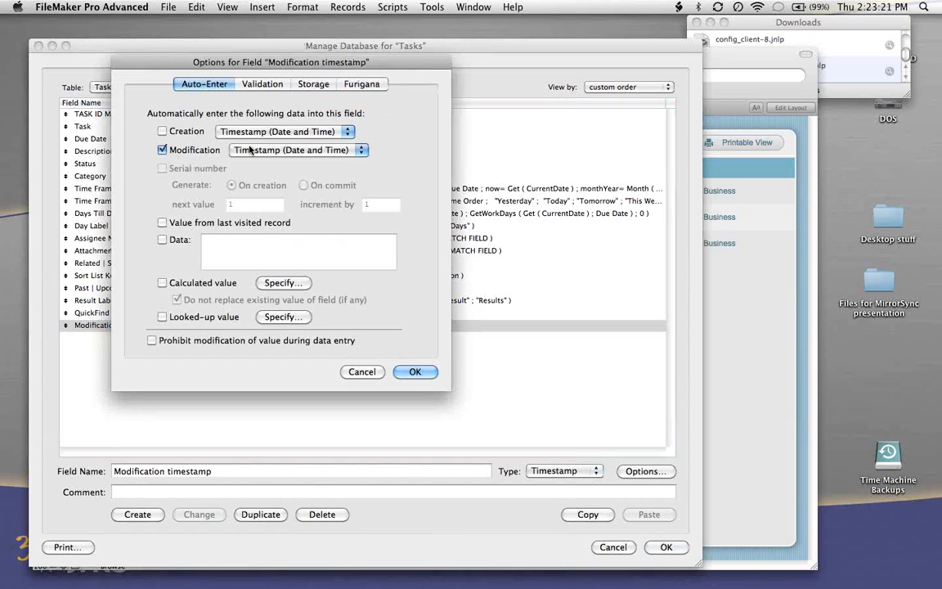
pyautogui.click(414, 371)
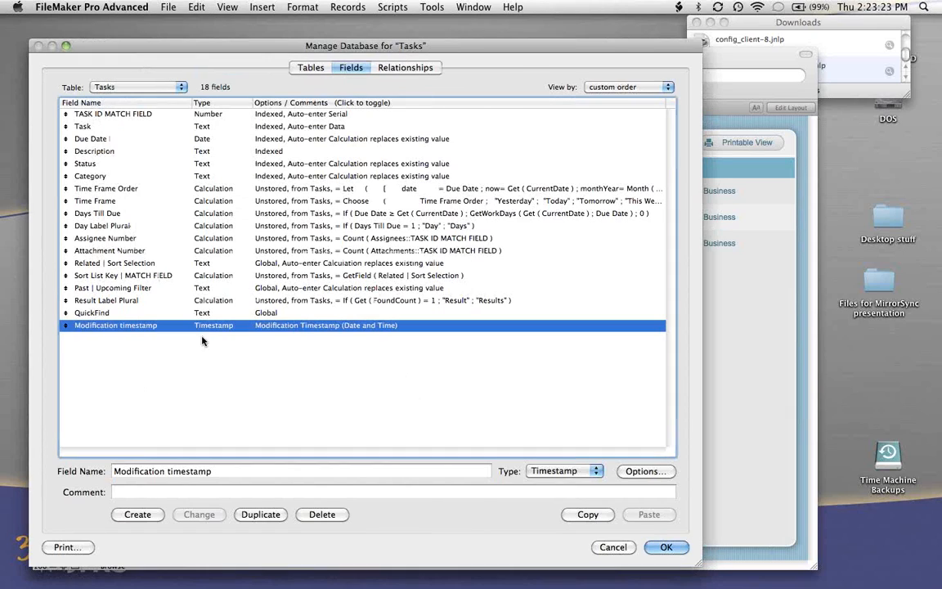
# - Examine the Modification timestamp fields in the Assignees and Attachments tables
pyautogui.click(135, 87)
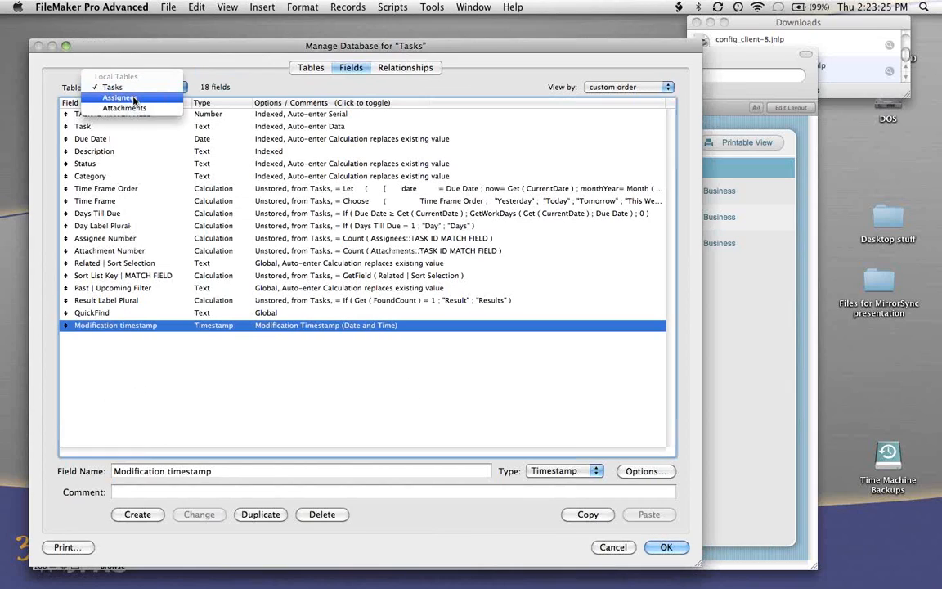
pyautogui.click(131, 97)
pyautogui.click(91, 164)
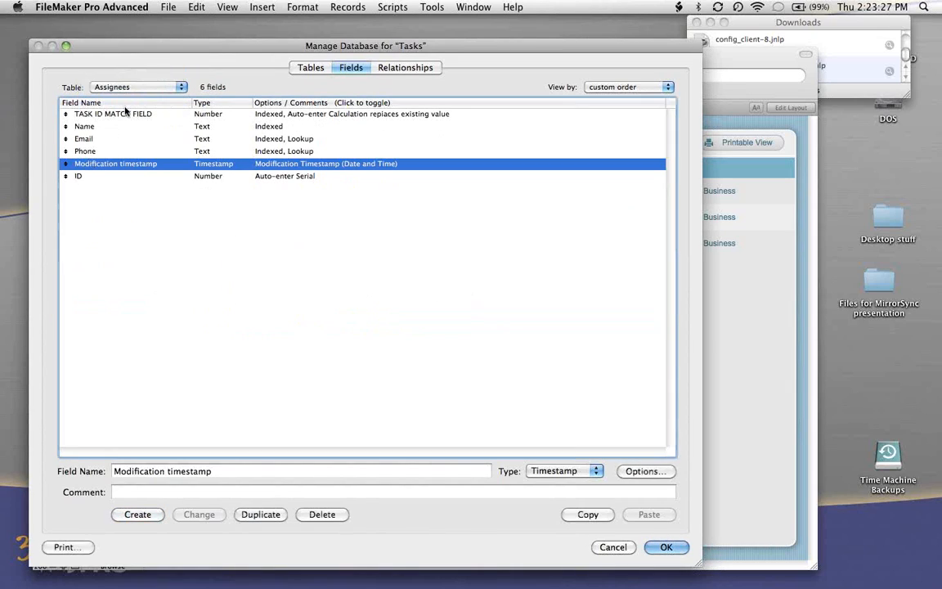
pyautogui.click(134, 90)
pyautogui.click(136, 97)
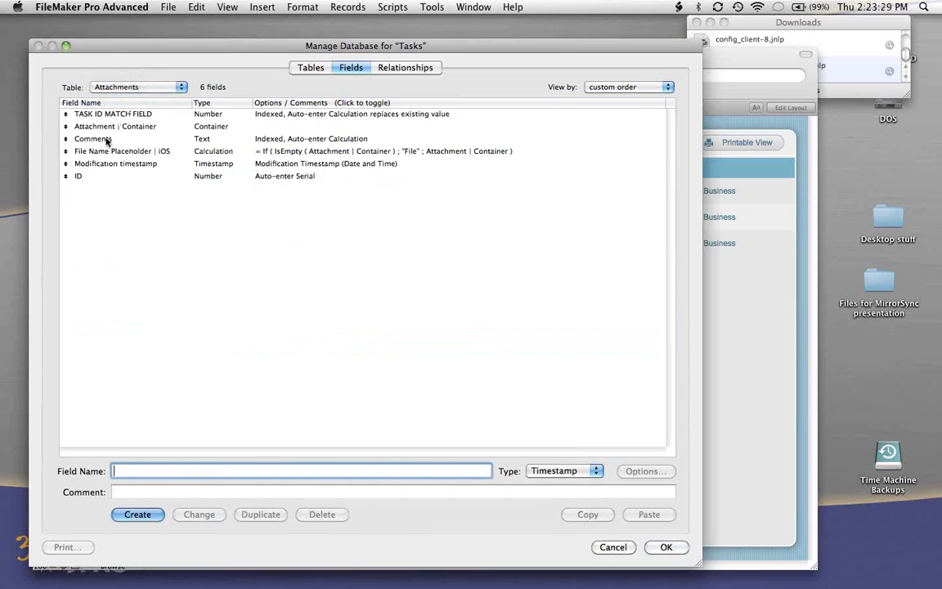
pyautogui.click(101, 163)
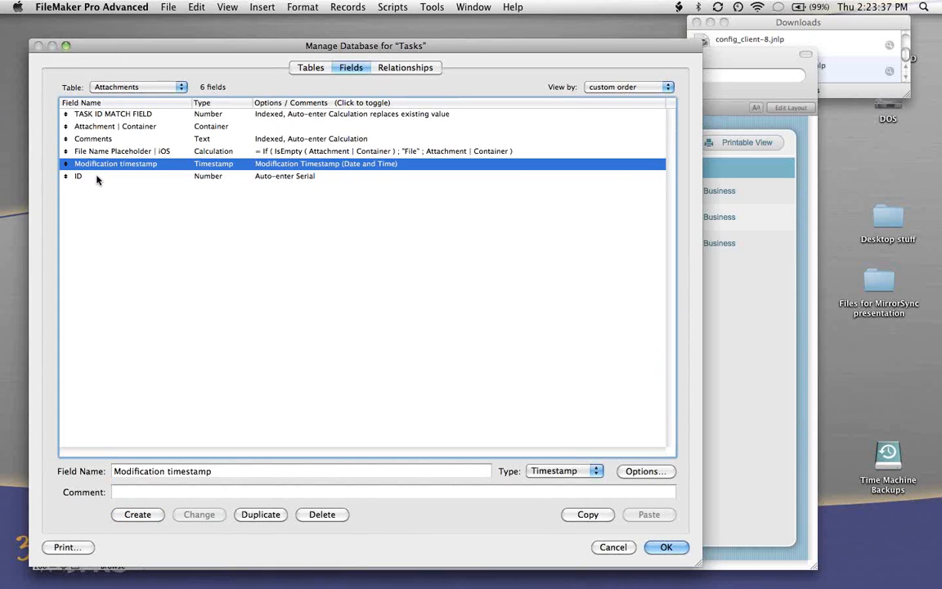
# - Examine the key fields, TASK ID MATCH FIELD in Tasks and ID in Assignees and Attachments, and close the database definitions
pyautogui.click(97, 180)
pyautogui.click(133, 87)
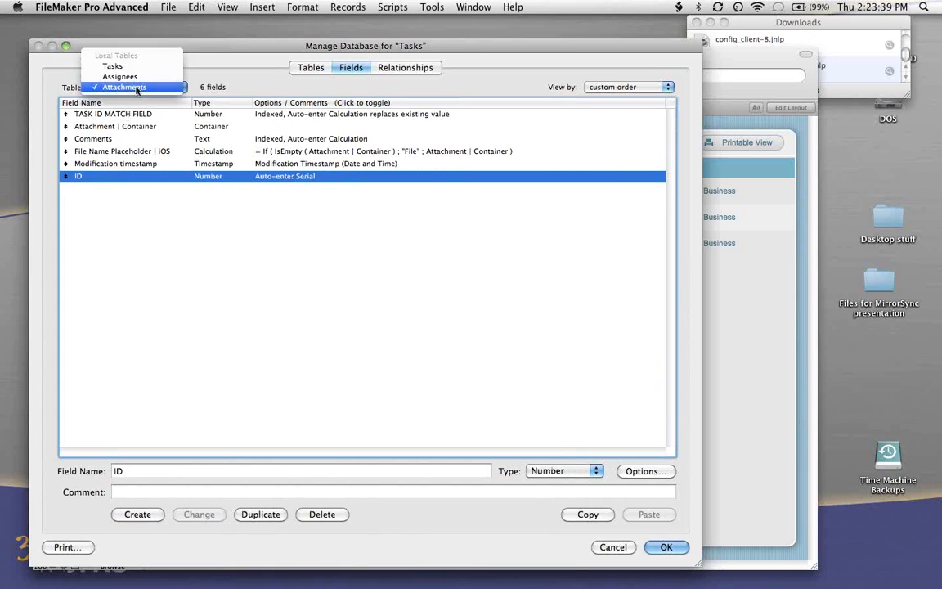
pyautogui.click(139, 66)
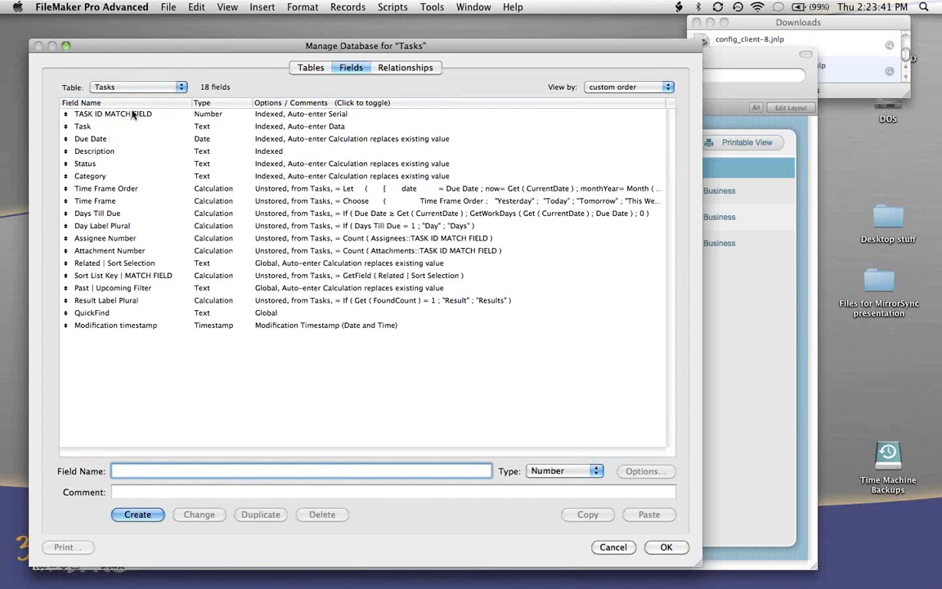
pyautogui.click(223, 116)
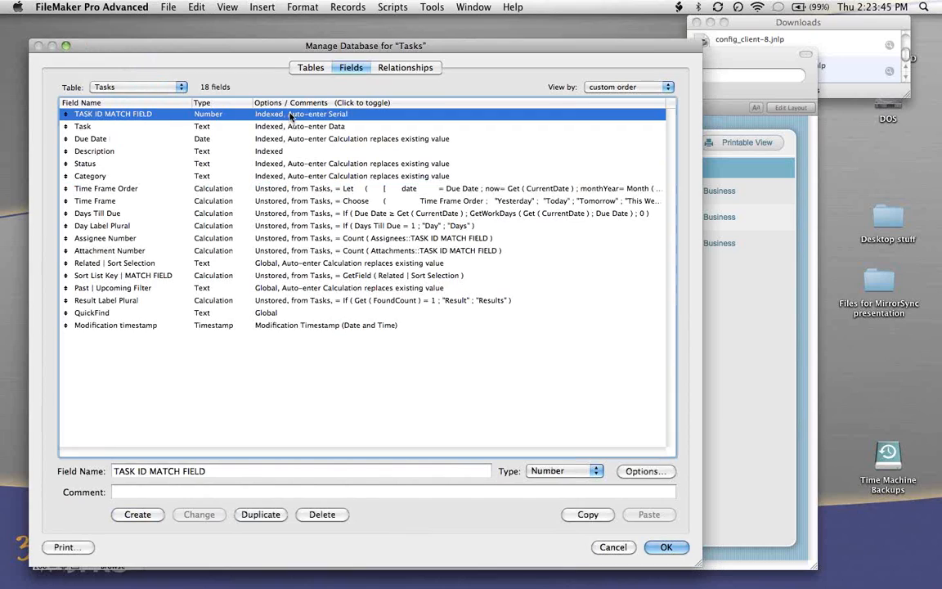
pyautogui.click(166, 88)
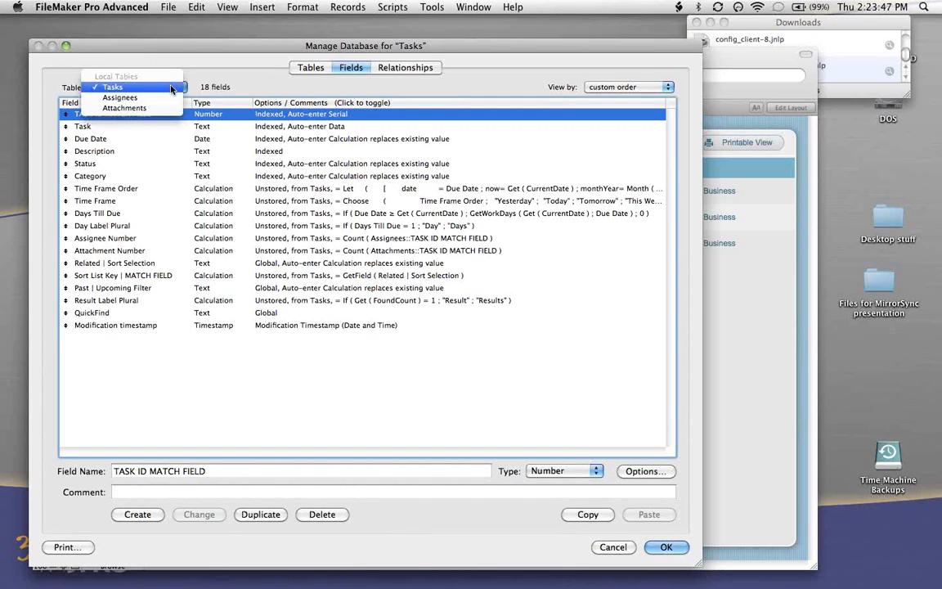
pyautogui.click(137, 97)
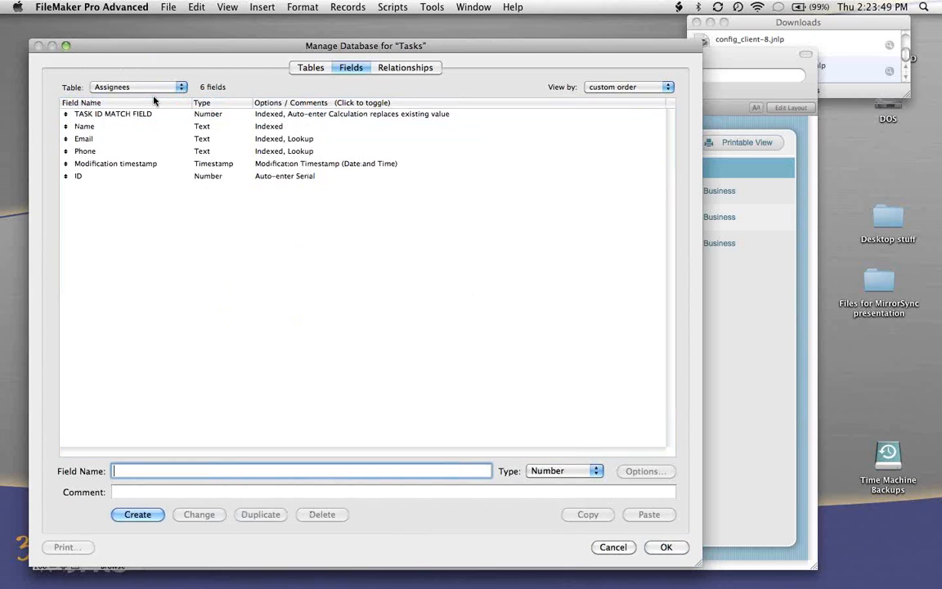
pyautogui.click(80, 175)
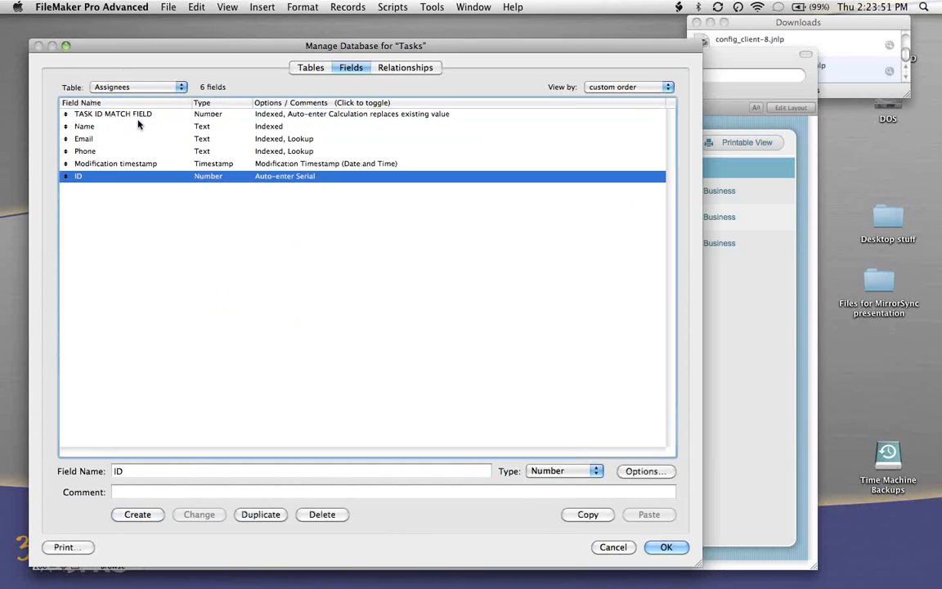
pyautogui.click(150, 90)
pyautogui.click(131, 97)
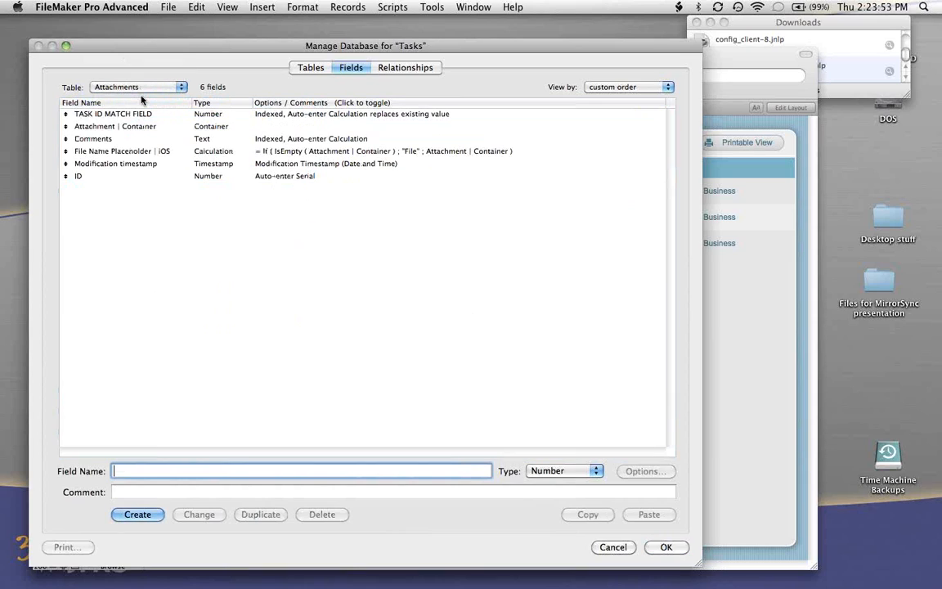
pyautogui.click(87, 175)
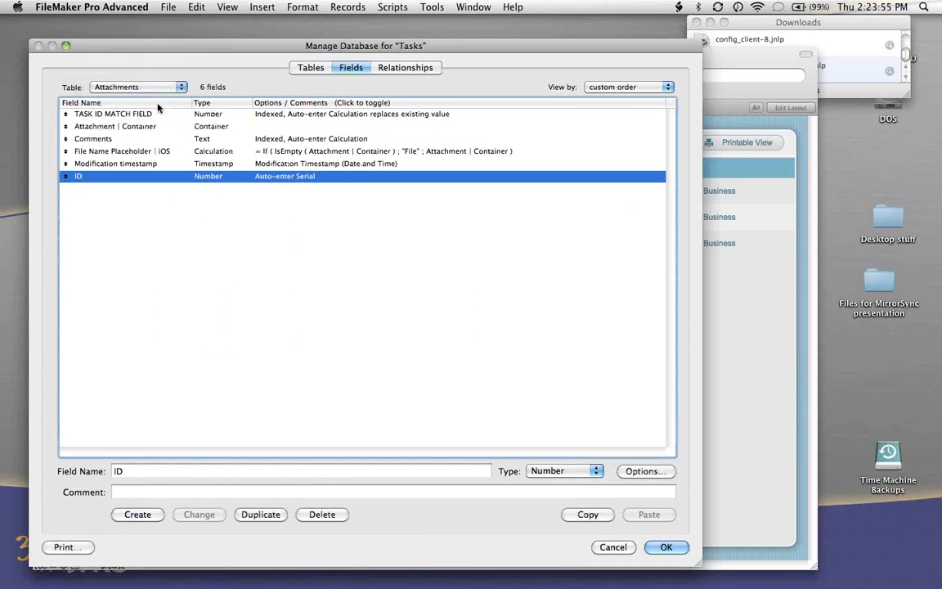
pyautogui.click(664, 547)
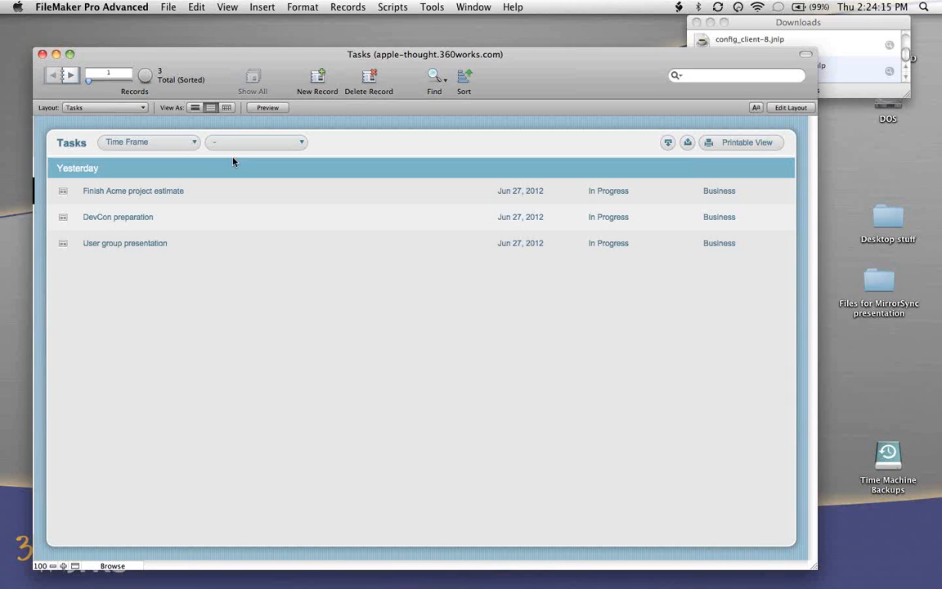
# - Examine the Sync_Tasks, Sync_Attachments and Sync_Assignees layouts in Layout mode, and return to the Tasks layout in Browse mode
pyautogui.click(135, 110)
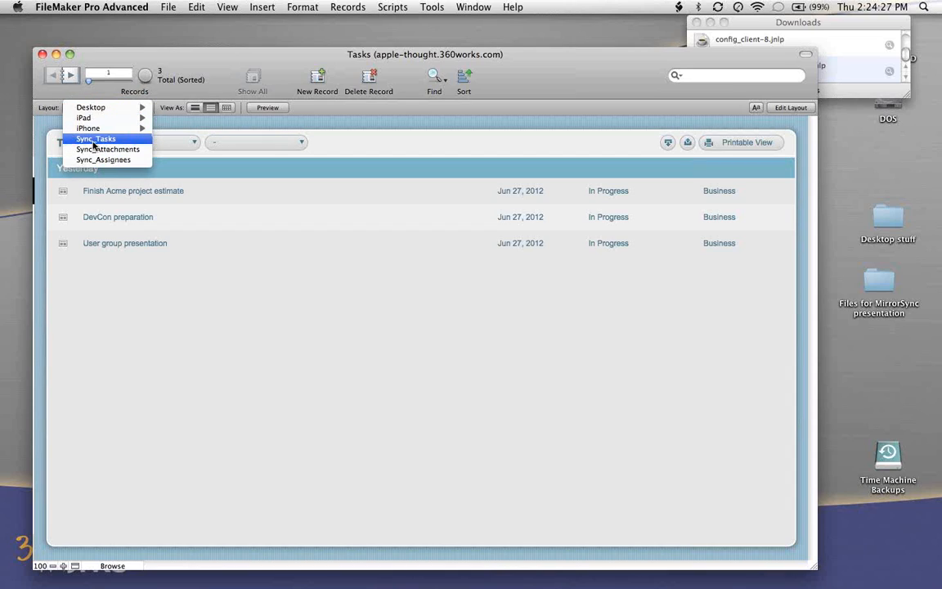
pyautogui.press('Escape')
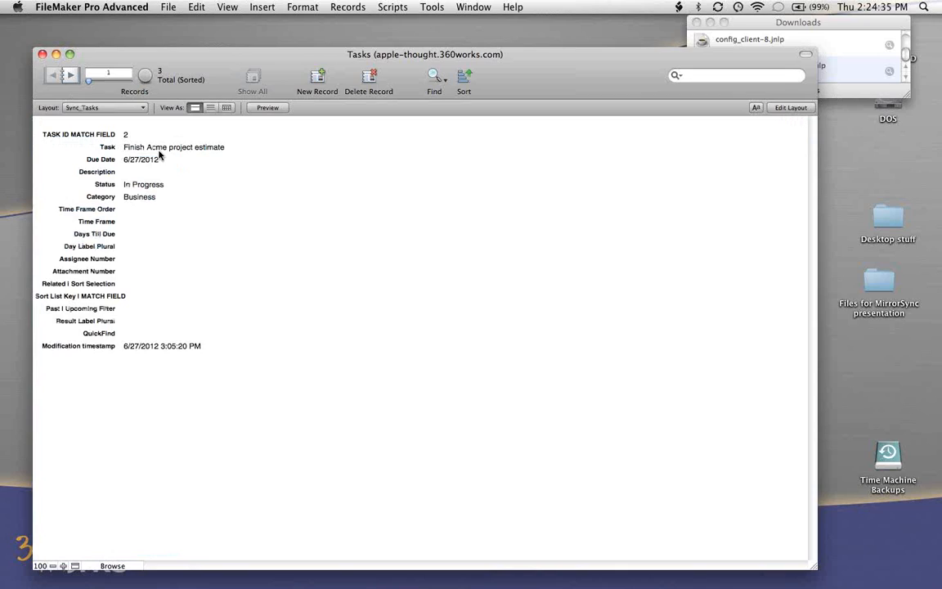
pyautogui.press('super+l')
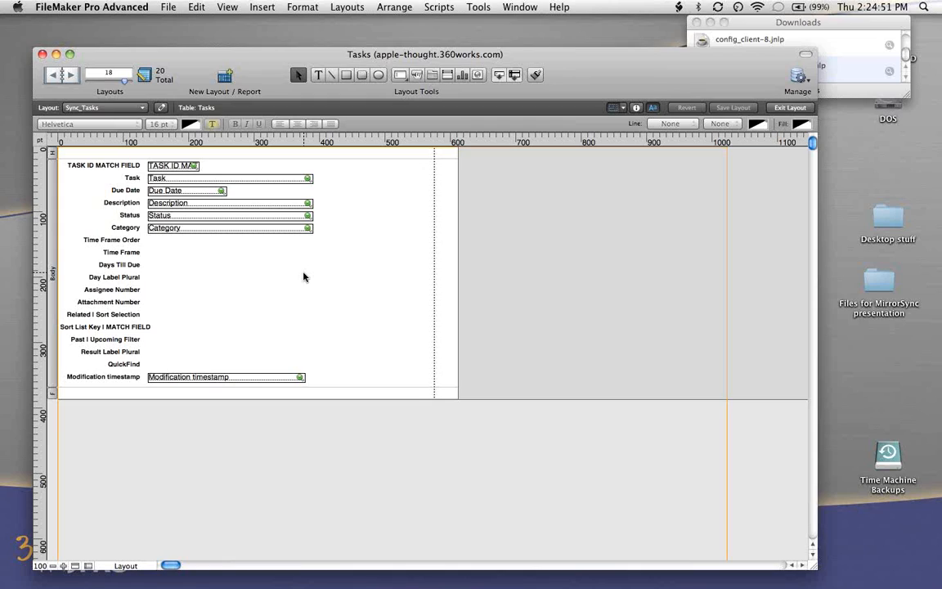
pyautogui.click(72, 76)
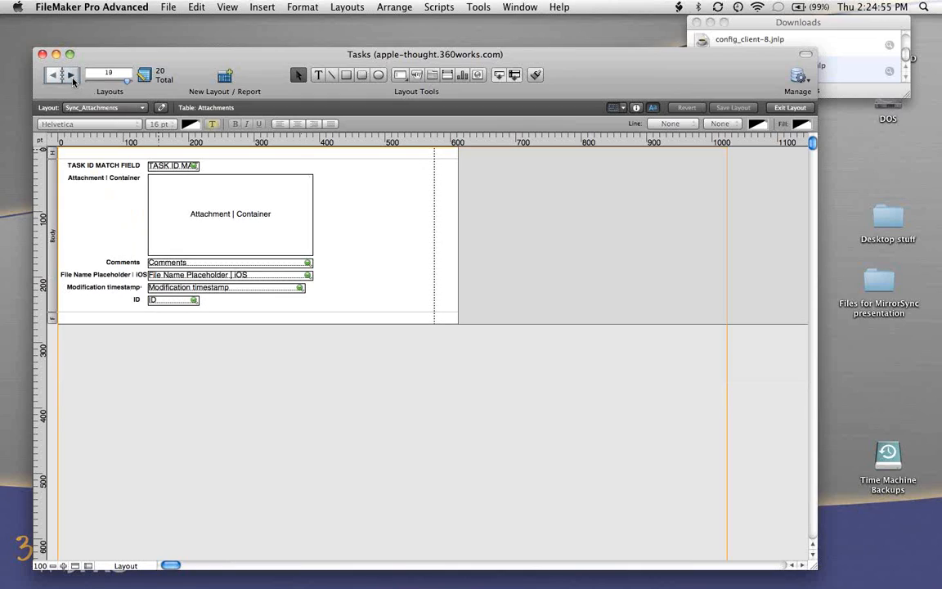
pyautogui.click(72, 76)
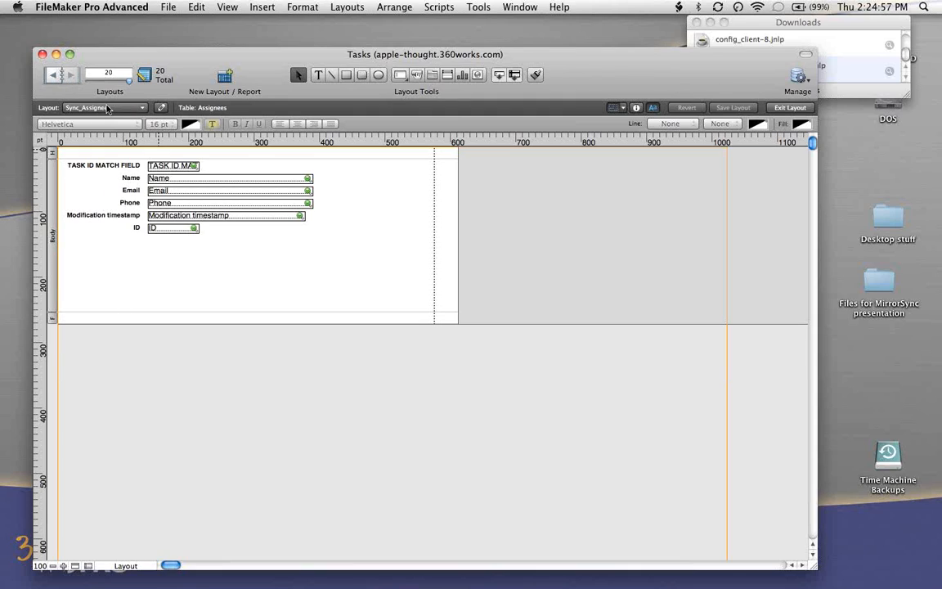
pyautogui.press('super+b')
pyautogui.click(96, 107)
pyautogui.moveTo(115, 55)
pyautogui.click(168, 55)
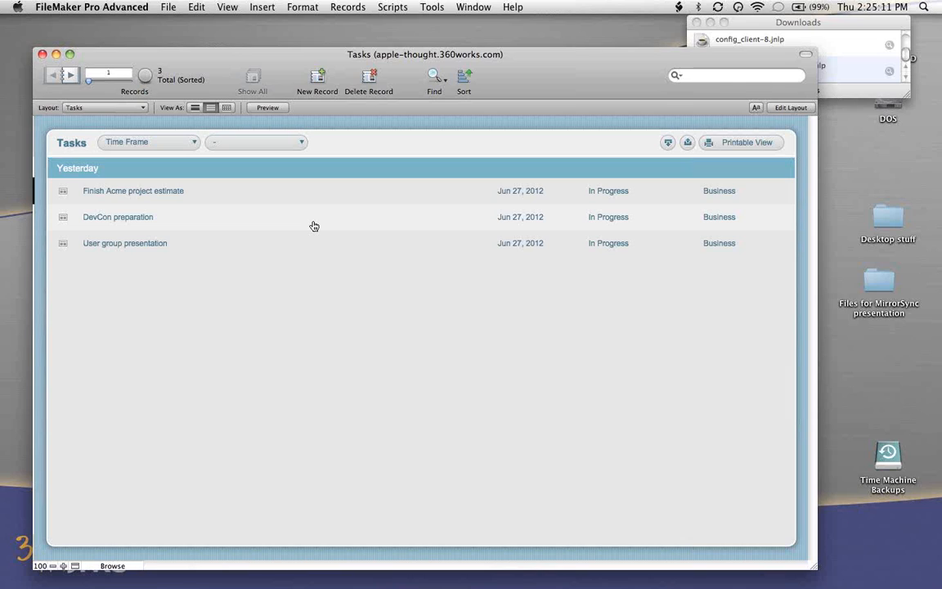
# - Switch to Safari and open a new browser window, made smaller and moved to partly uncover the Tasks database
pyautogui.press('super+Tab')
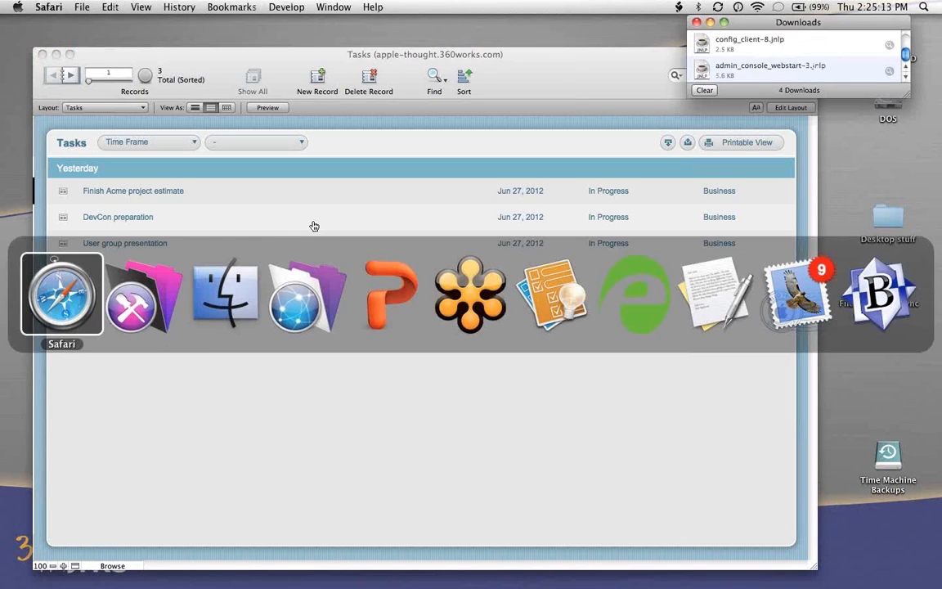
pyautogui.press('super+n')
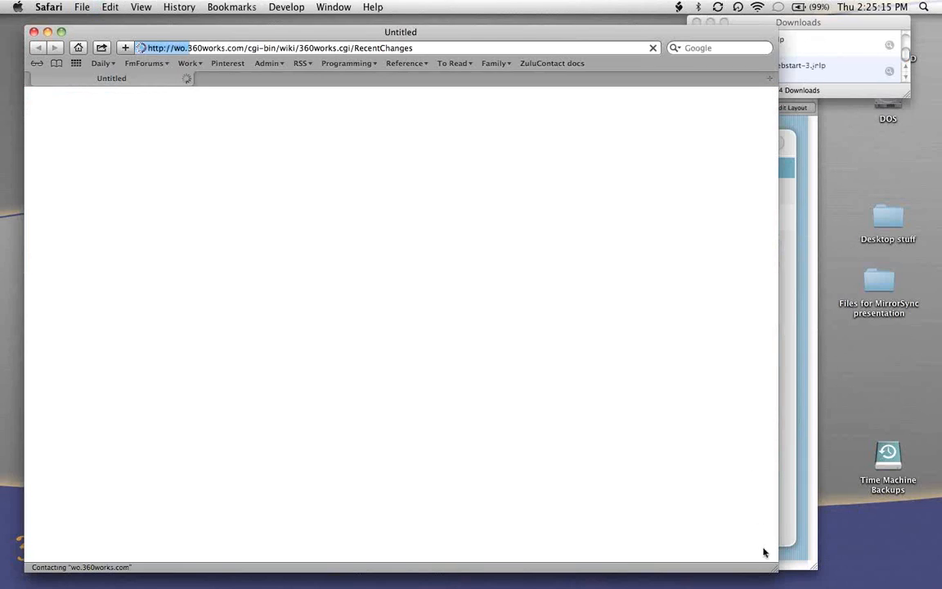
pyautogui.moveTo(773, 568); pyautogui.dragTo(674, 525)
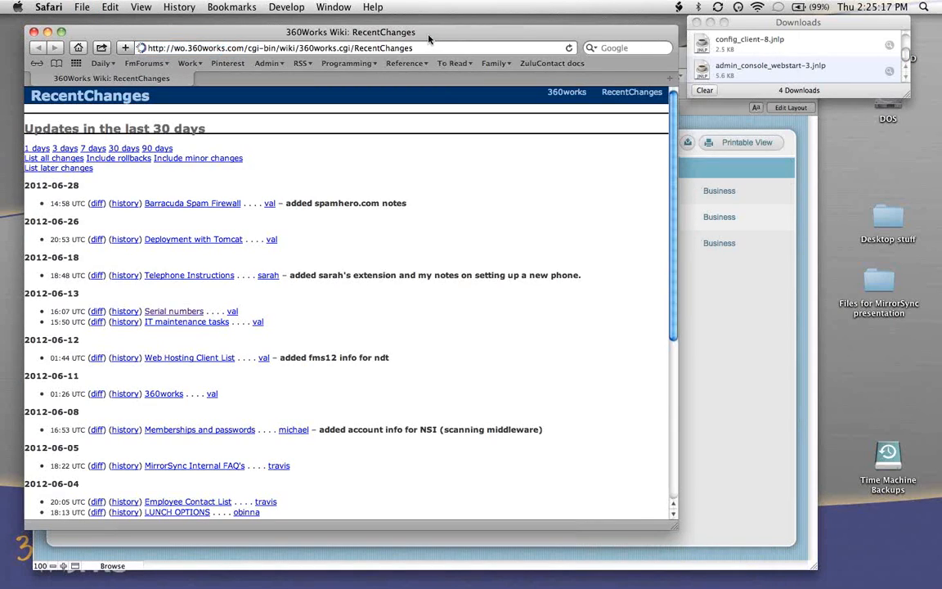
pyautogui.moveTo(429, 39); pyautogui.dragTo(600, 67)
pyautogui.press('super+l')
pyautogui.write('h')
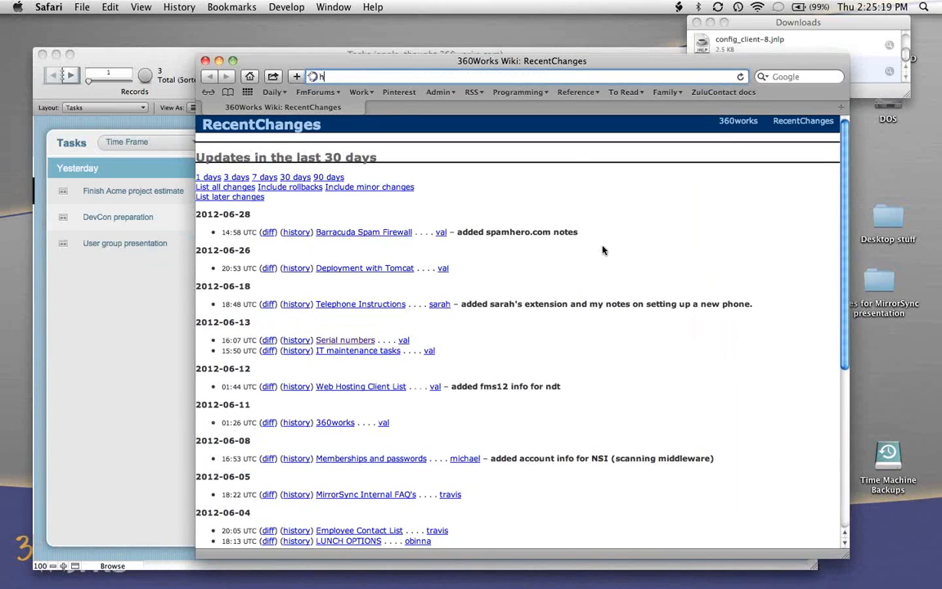
pyautogui.write('ttp://localh')
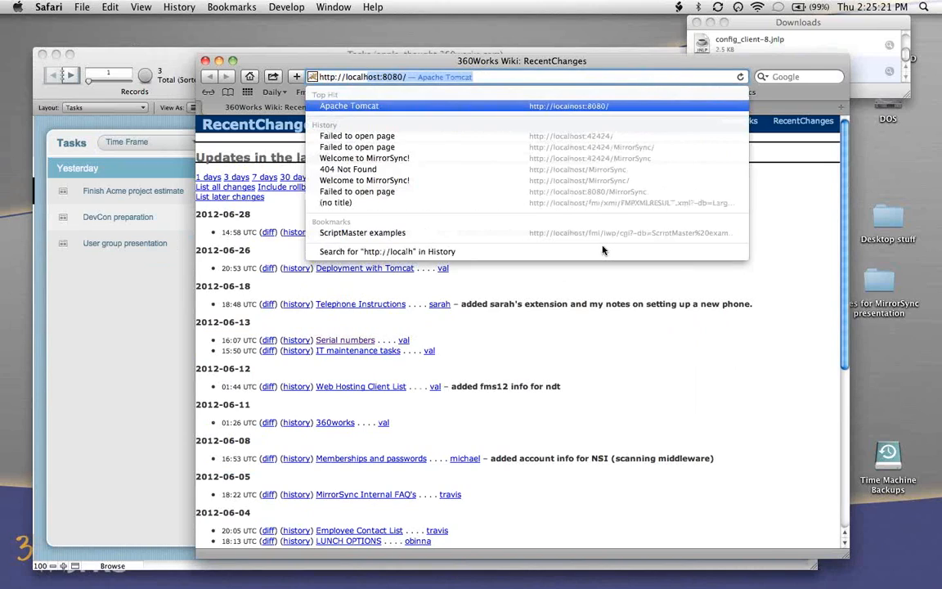
pyautogui.press('BackSpace')
pyautogui.press('BackSpace')
pyautogui.press('BackSpace')
pyautogui.press('BackSpace')
pyautogui.press('BackSpace')
pyautogui.press('BackSpace')
pyautogui.write('ap')
pyautogui.press('BackSpace')
pyautogui.press('BackSpace')
pyautogui.press('BackSpace')
pyautogui.write('app')
pyautogui.press('Down')
pyautogui.press('Return')
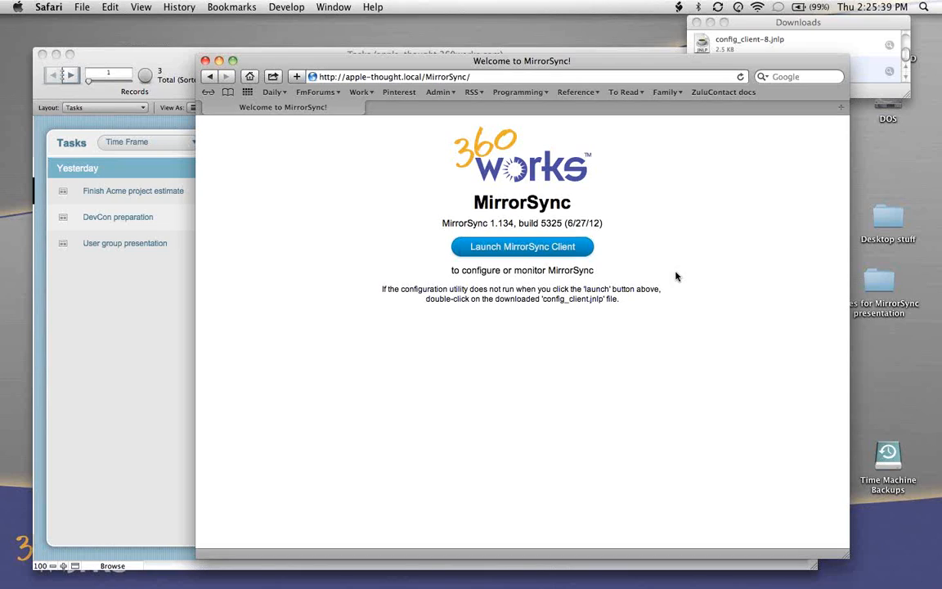
# - Launch the MirrorSync client, check the sample help hint and dismiss the welcome instructions
pyautogui.click(551, 247)
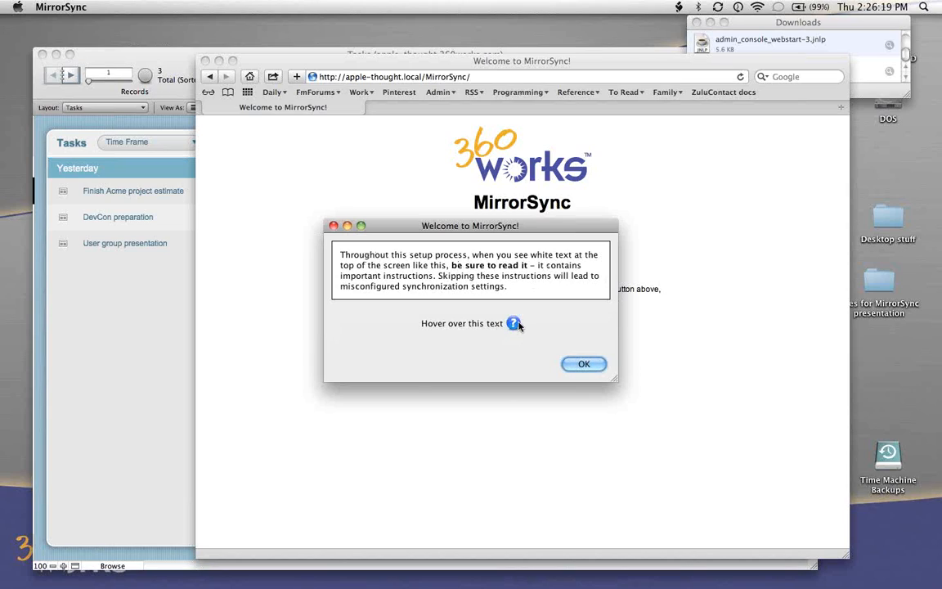
pyautogui.moveTo(517, 326)
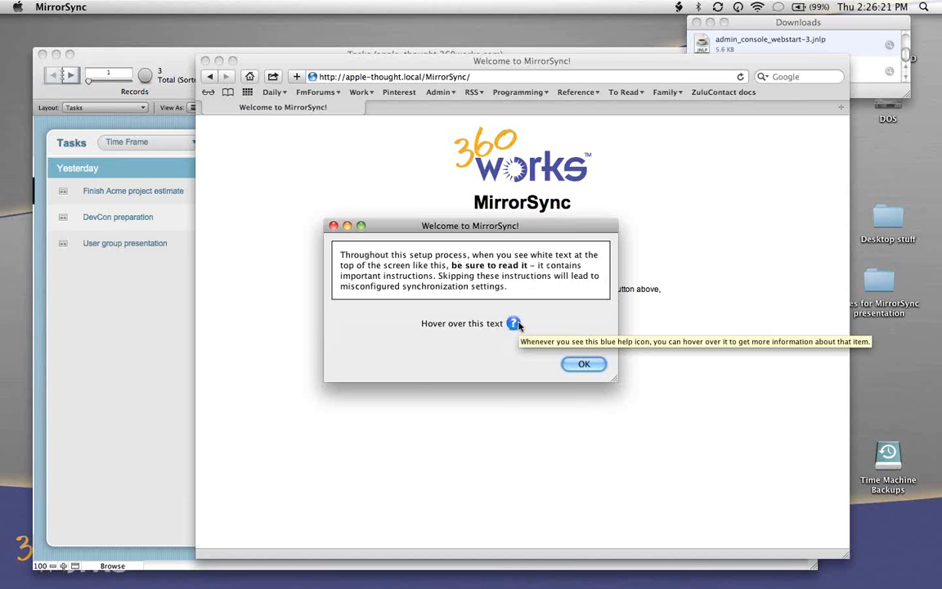
pyautogui.click(585, 365)
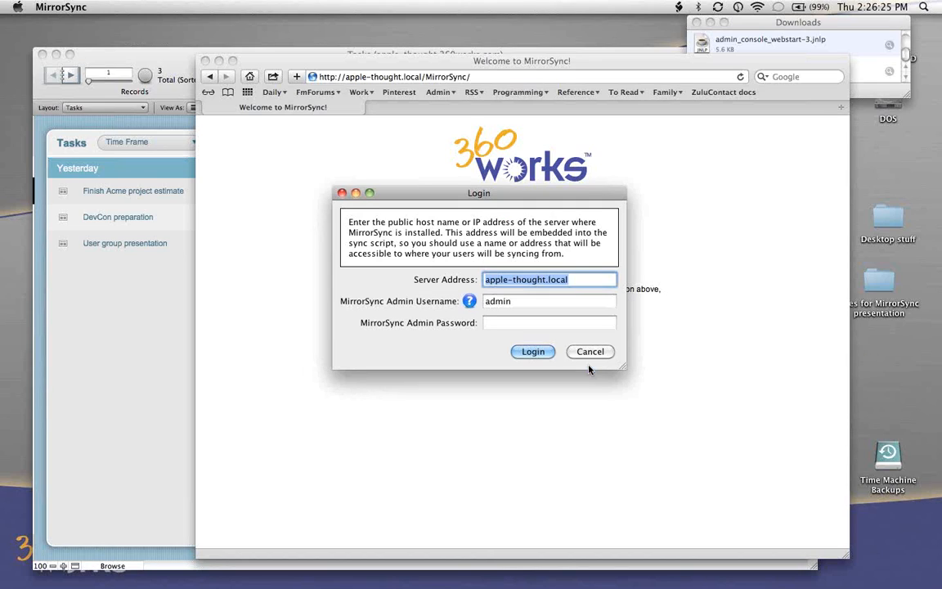
# - Log in to MirrorSync on apple-thought.local with the admin password and start a new sync configuration
pyautogui.click(512, 325)
pyautogui.write('••••••')
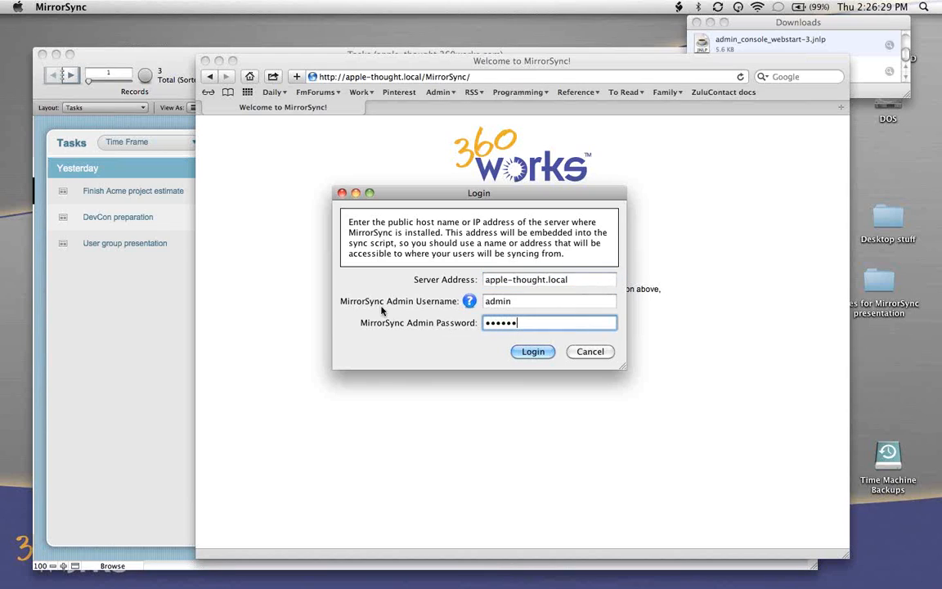
pyautogui.click(538, 351)
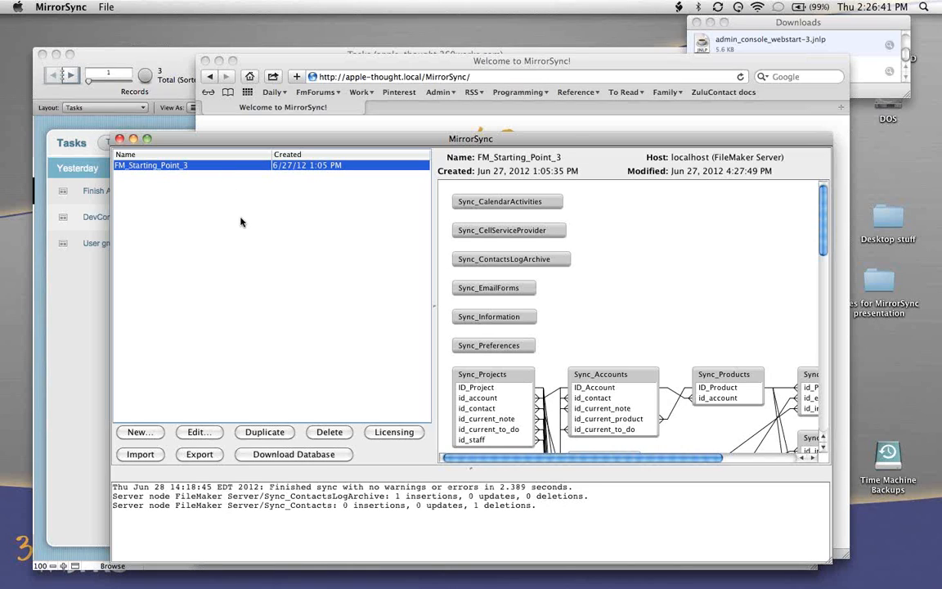
pyautogui.click(138, 434)
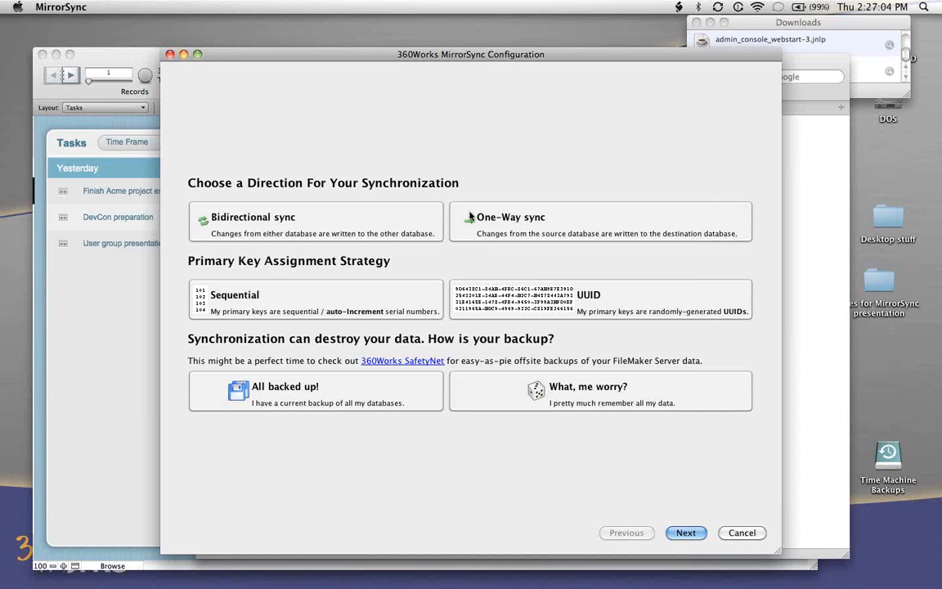
# - Try the One-Way sync and UUID options, settling on Bidirectional sync with the Sequential primary key strategy
pyautogui.click(607, 232)
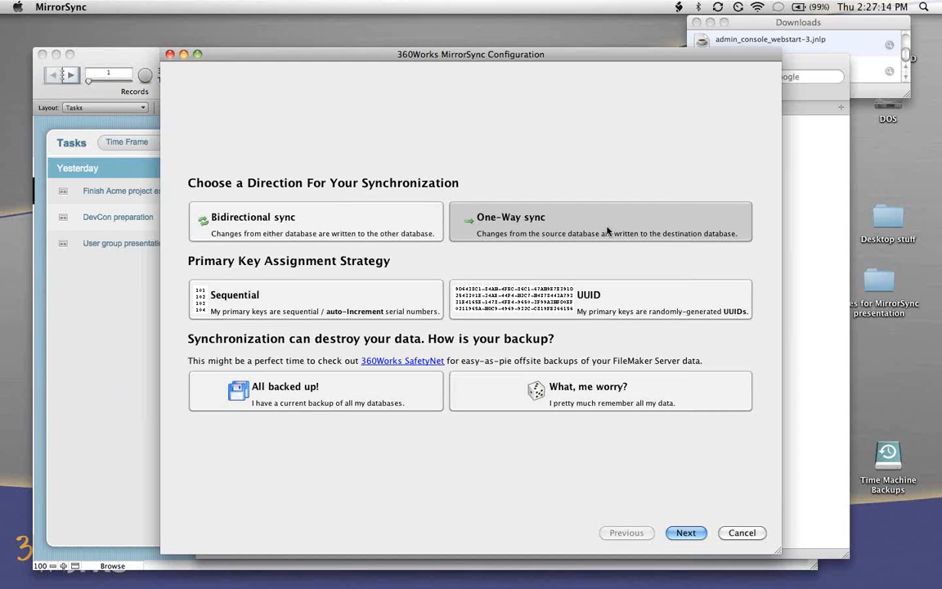
pyautogui.click(363, 205)
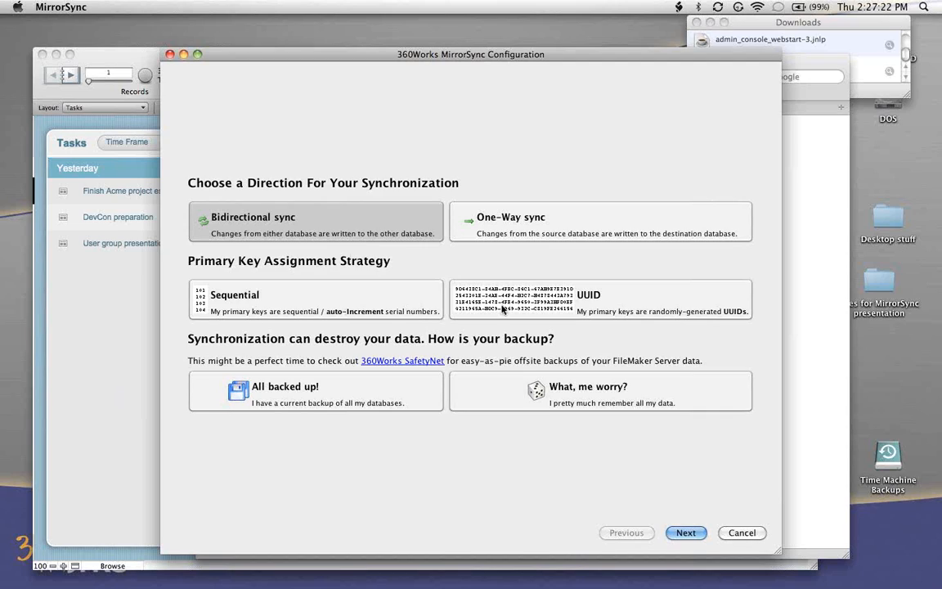
pyautogui.click(380, 305)
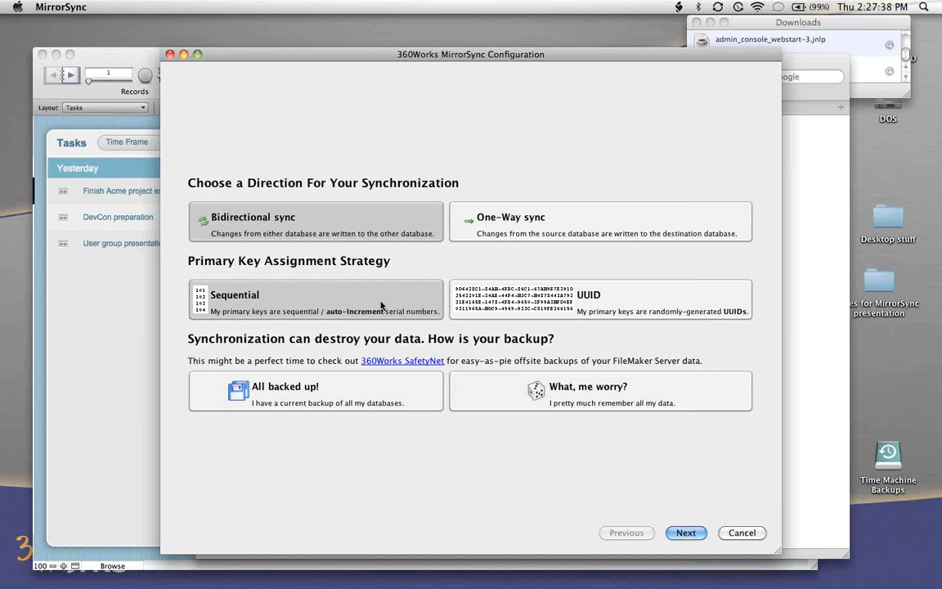
pyautogui.click(528, 308)
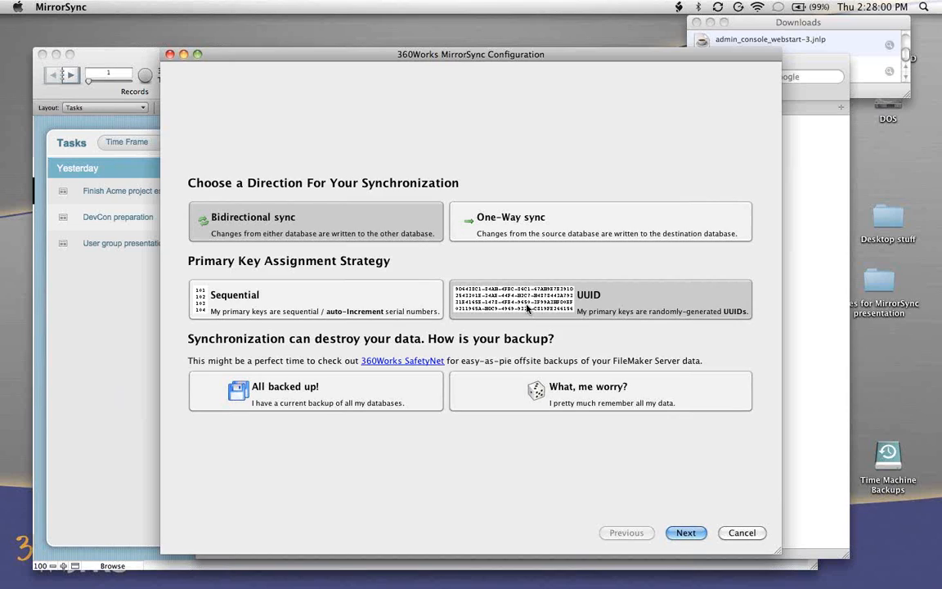
pyautogui.click(309, 295)
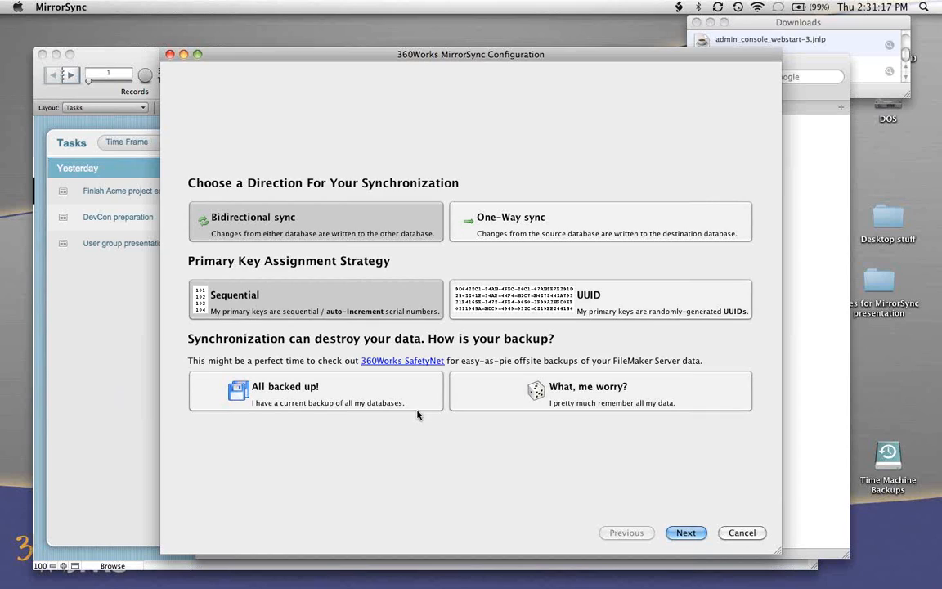
# - Answer the backup question with All backed up! after trying What, me worry?, and continue to the database details
pyautogui.click(395, 396)
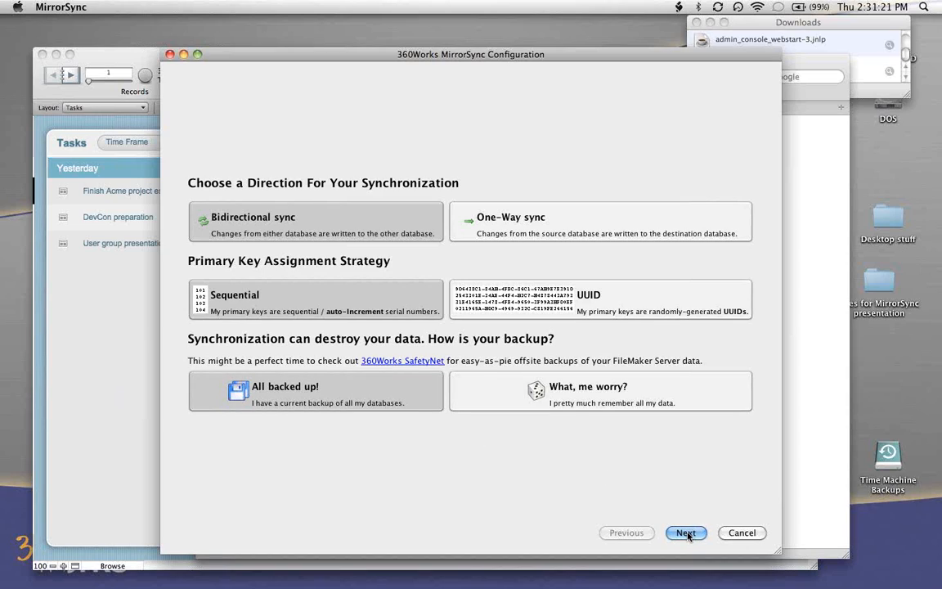
pyautogui.click(550, 391)
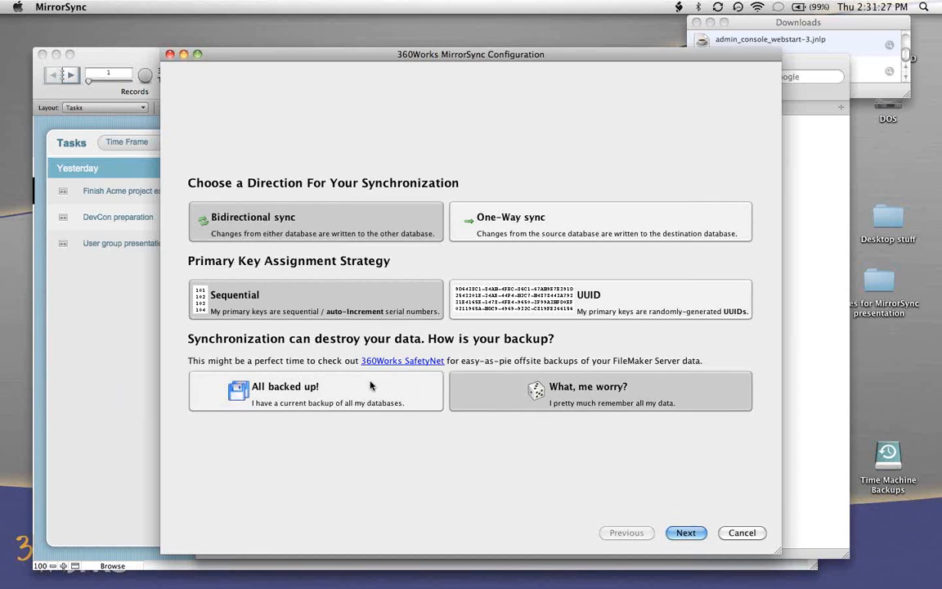
pyautogui.click(286, 386)
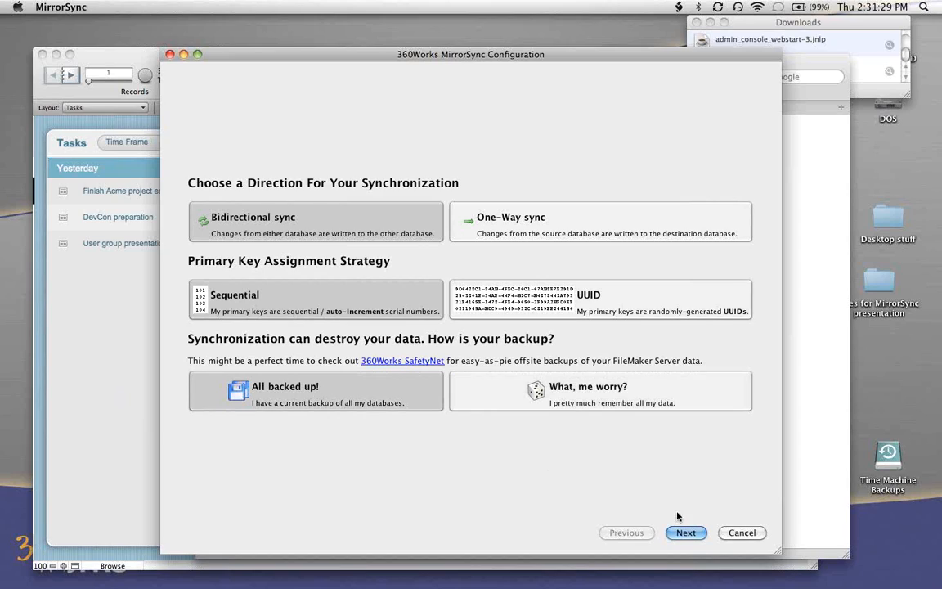
pyautogui.click(686, 532)
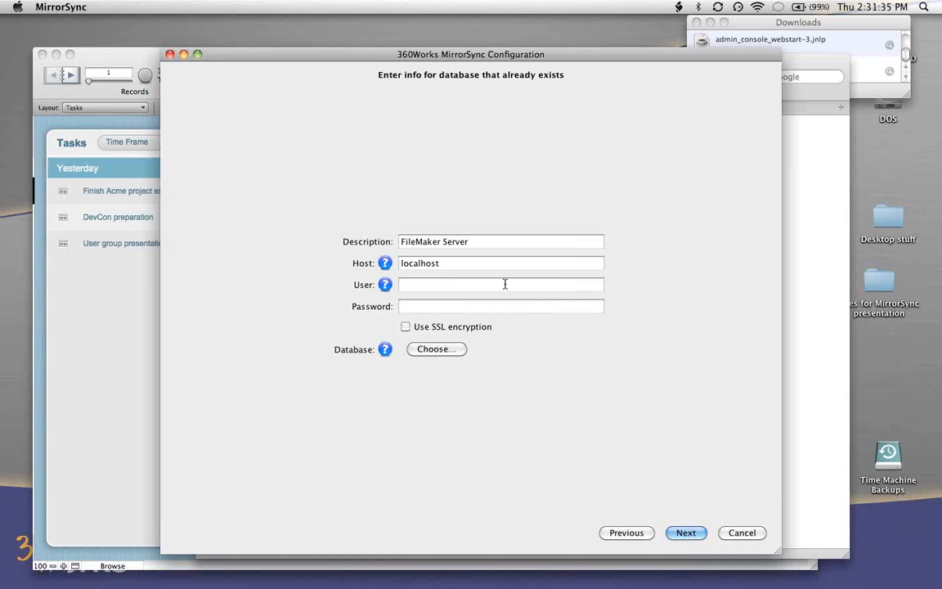
# - Set the FileMaker Server user to admin, choose the Tasks database and continue to the sync layout instructions
pyautogui.click(449, 285)
pyautogui.write('admin')
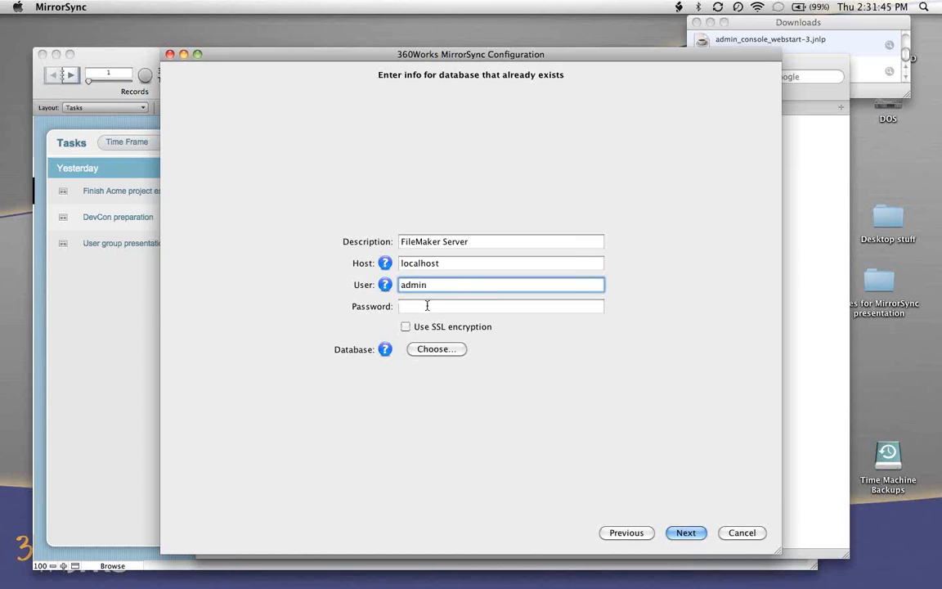
pyautogui.click(426, 349)
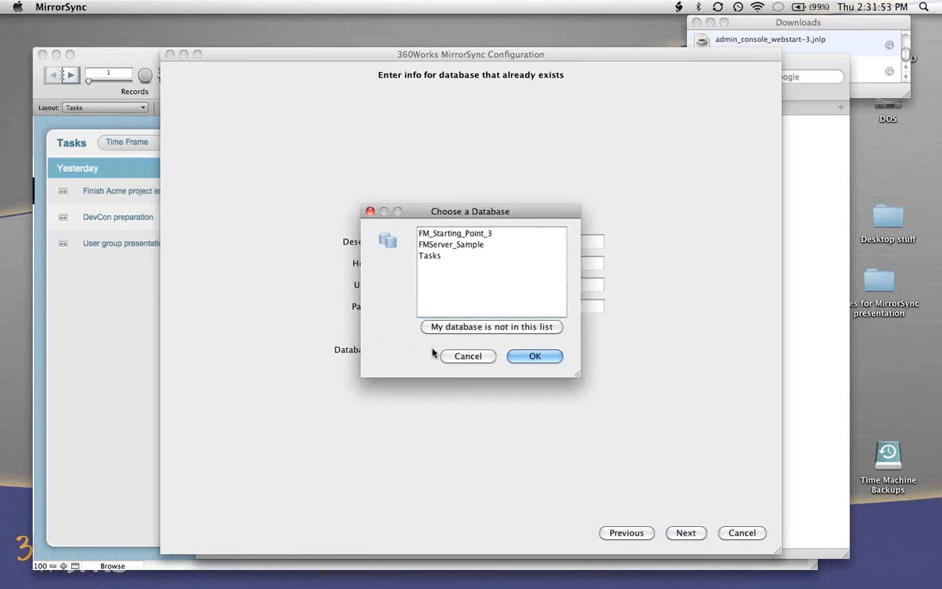
pyautogui.click(439, 256)
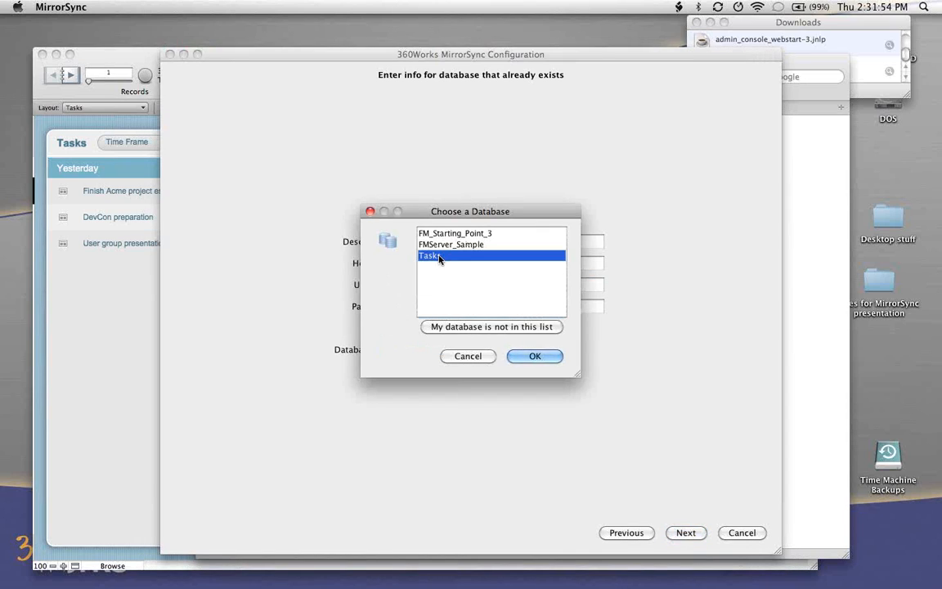
pyautogui.click(553, 355)
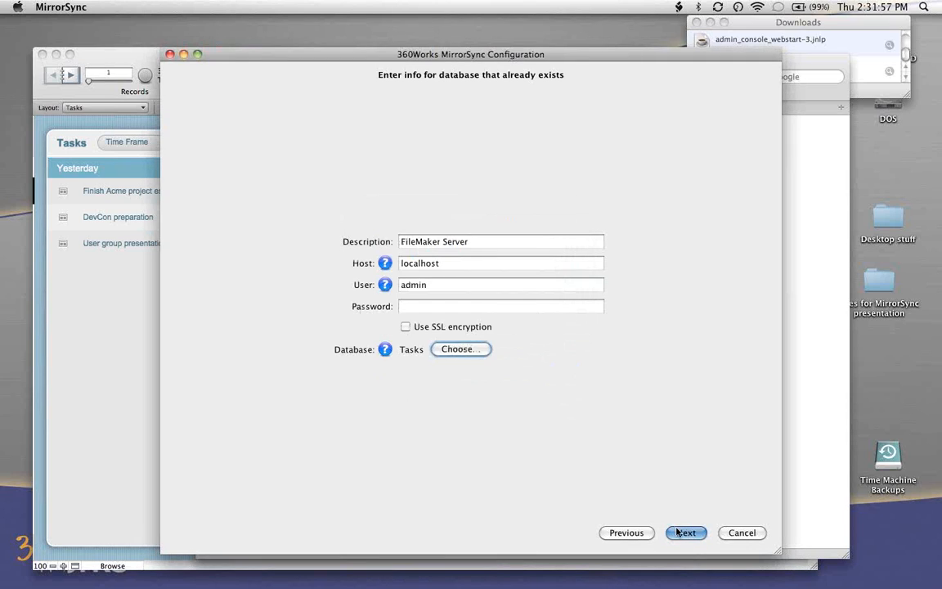
pyautogui.click(681, 533)
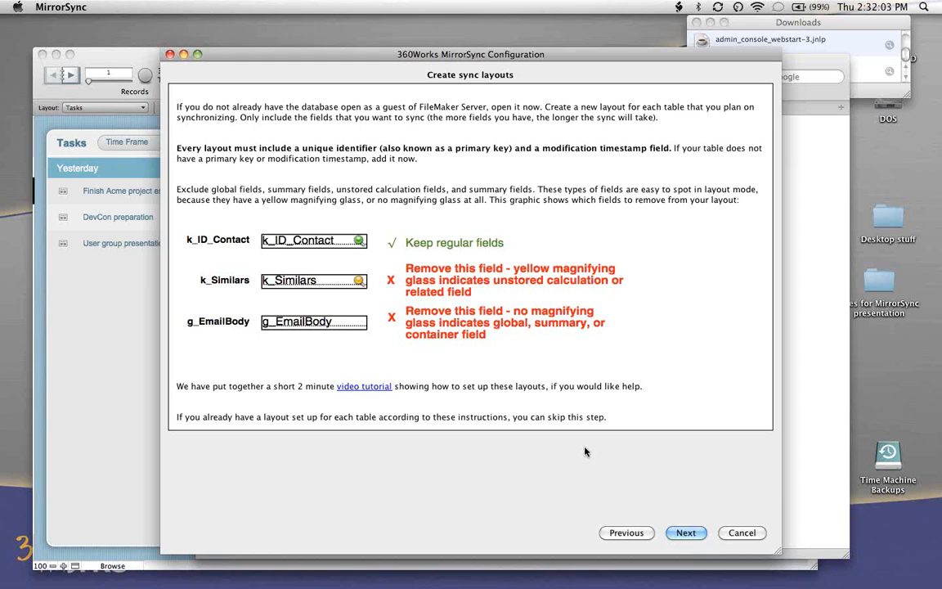
# - Switch to FileMaker Pro Advanced, view the Sync_Tasks, Sync_Attachments and Sync_Assignees layouts, and return to MirrorSync
pyautogui.click(121, 315)
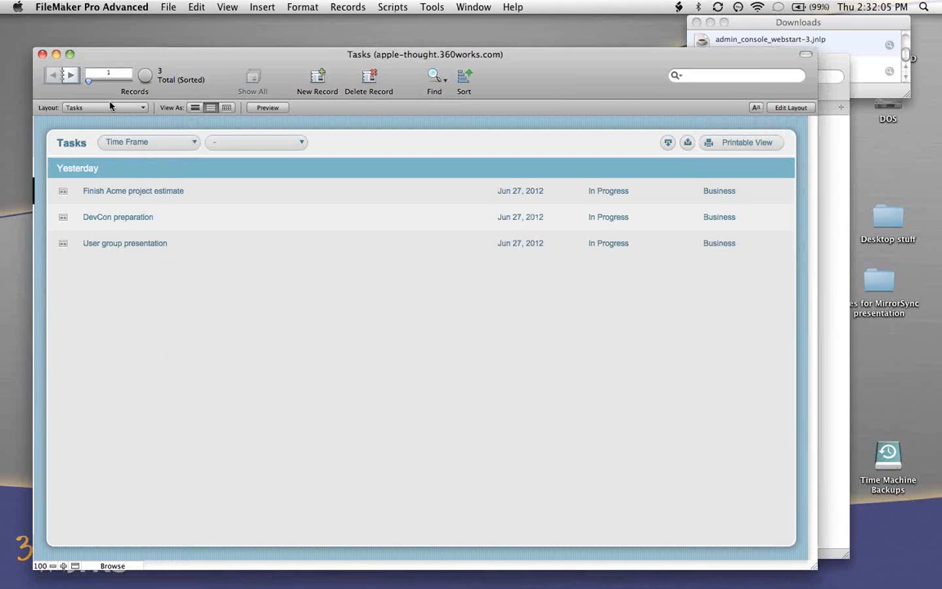
pyautogui.click(107, 107)
pyautogui.click(112, 140)
pyautogui.click(98, 107)
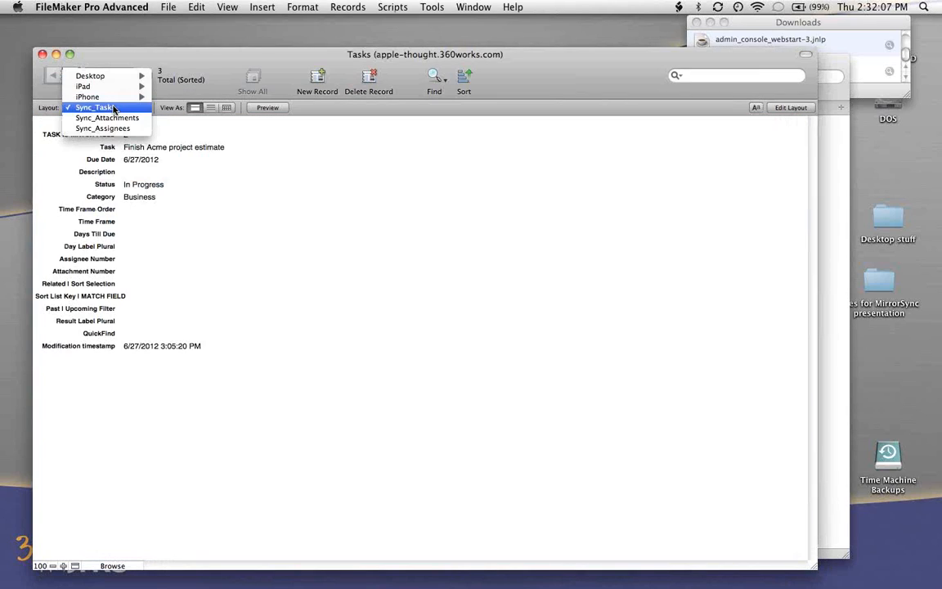
pyautogui.click(113, 120)
pyautogui.click(114, 107)
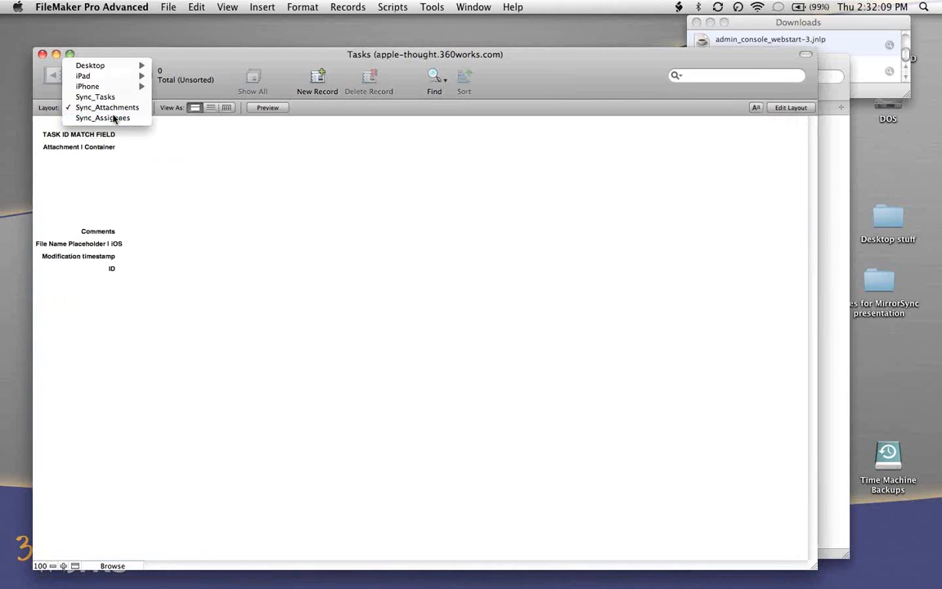
pyautogui.click(113, 120)
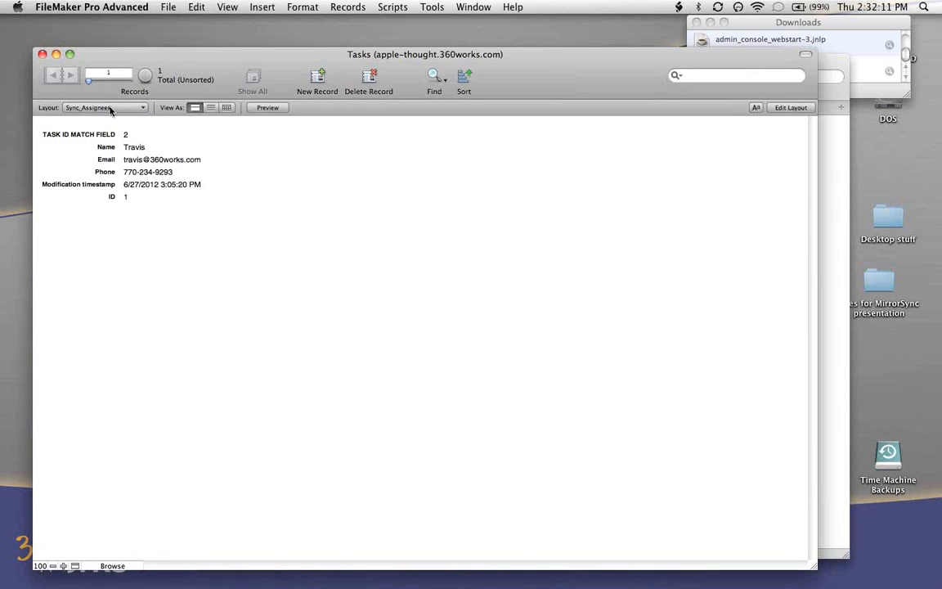
pyautogui.press('super+Tab')
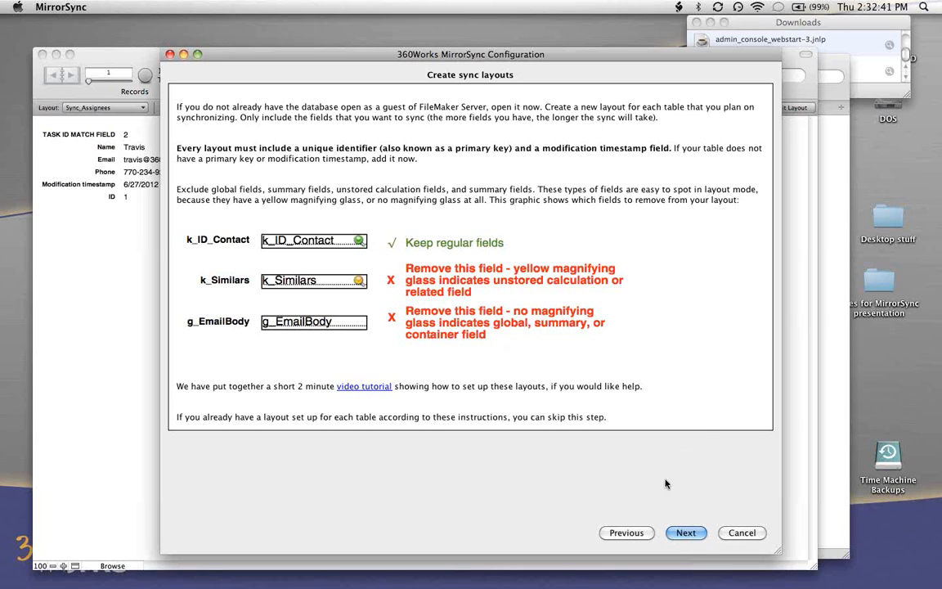
# - Advance MirrorSync to Layout Selection, switch the FileMaker database back to its Tasks layout and return to MirrorSync
pyautogui.click(686, 533)
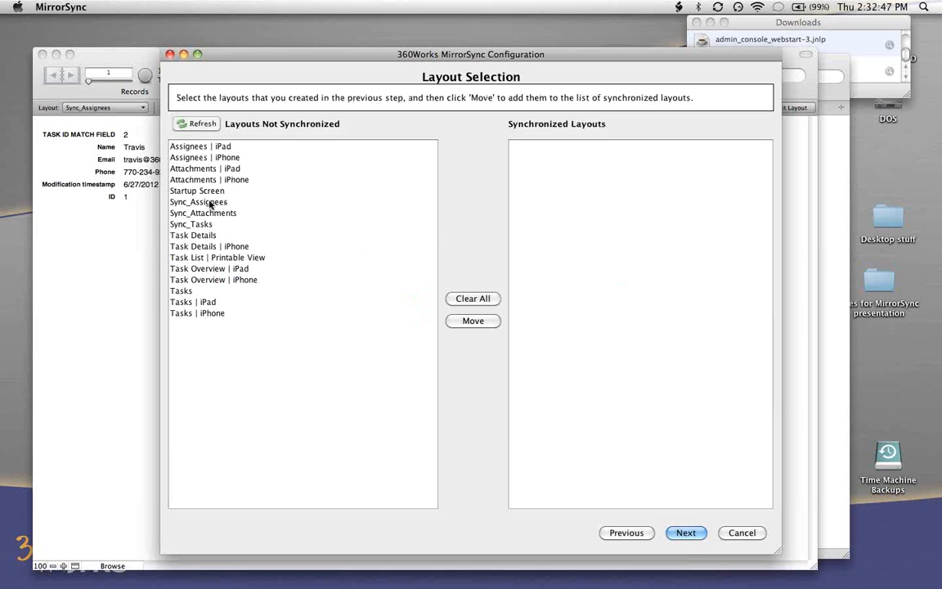
pyautogui.click(124, 236)
pyautogui.click(106, 107)
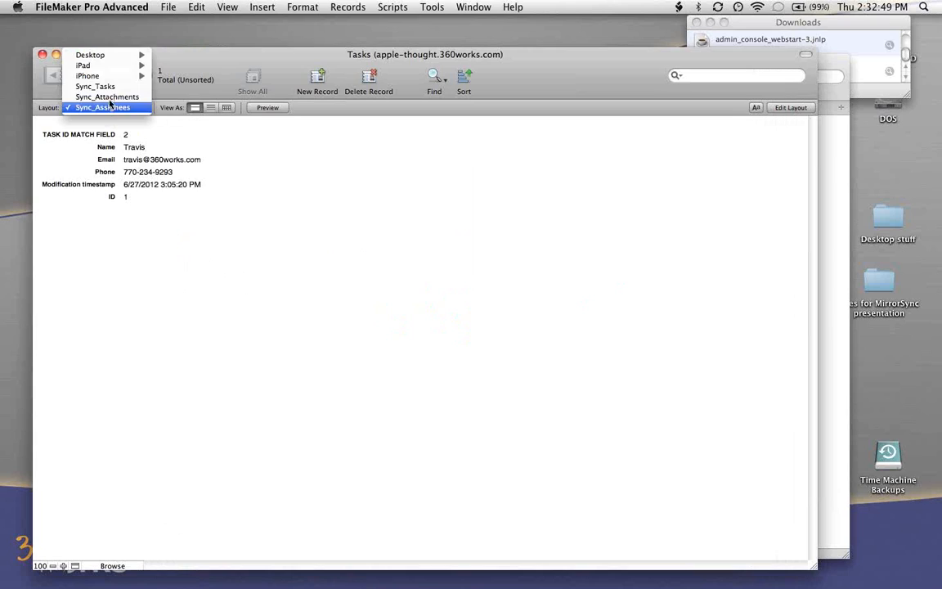
pyautogui.moveTo(112, 52)
pyautogui.click(171, 55)
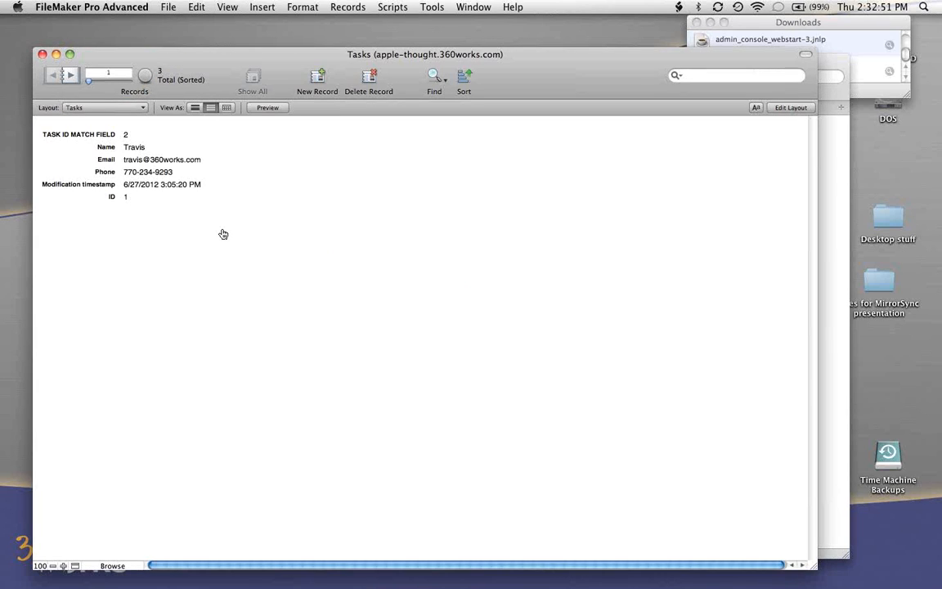
pyautogui.press('super+Tab')
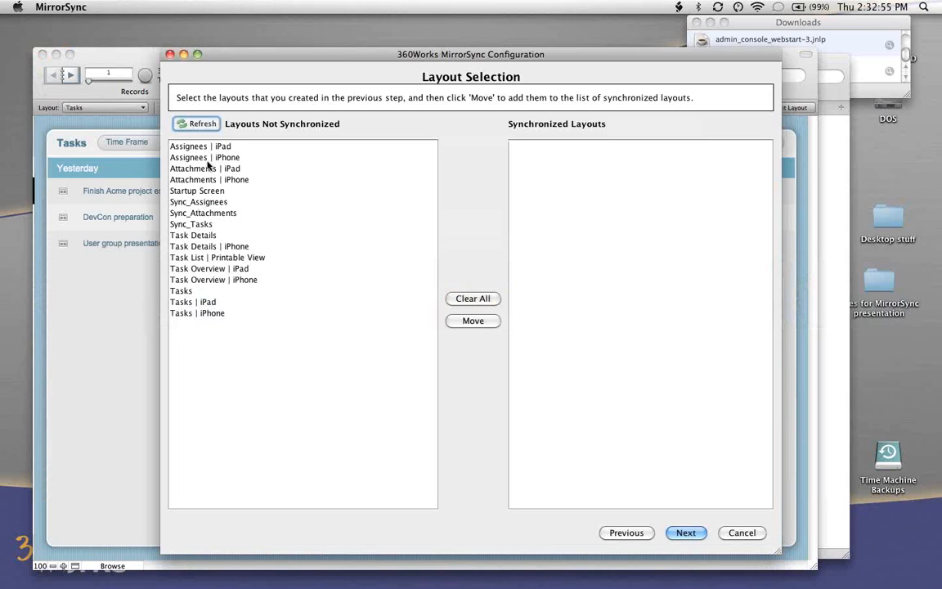
# - Move Sync_Assignees, Sync_Attachments and Sync_Tasks to the synchronized layouts and continue to the primary key mapping
pyautogui.click(201, 205)
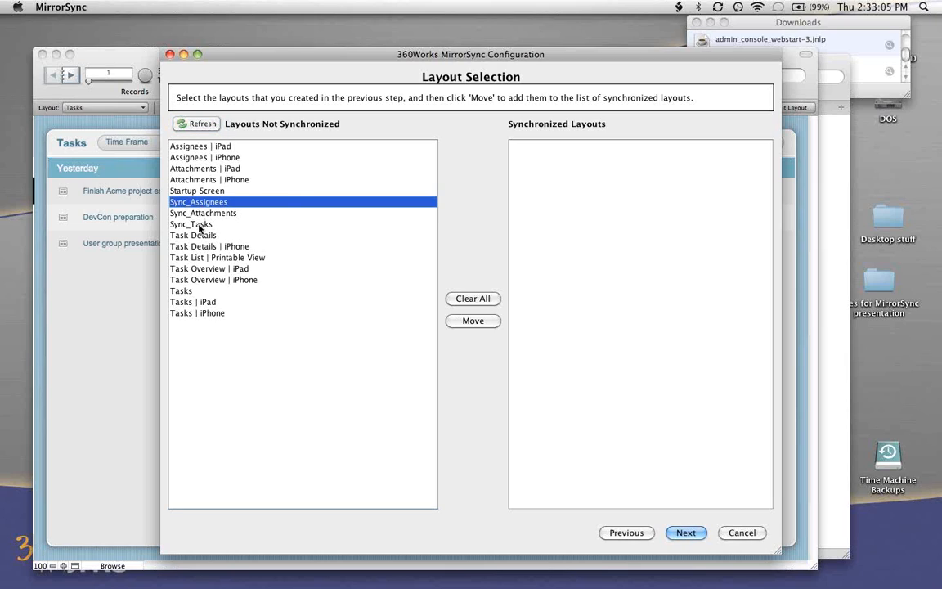
pyautogui.keyDown('shift'); pyautogui.click(199, 228); pyautogui.keyUp('shift')
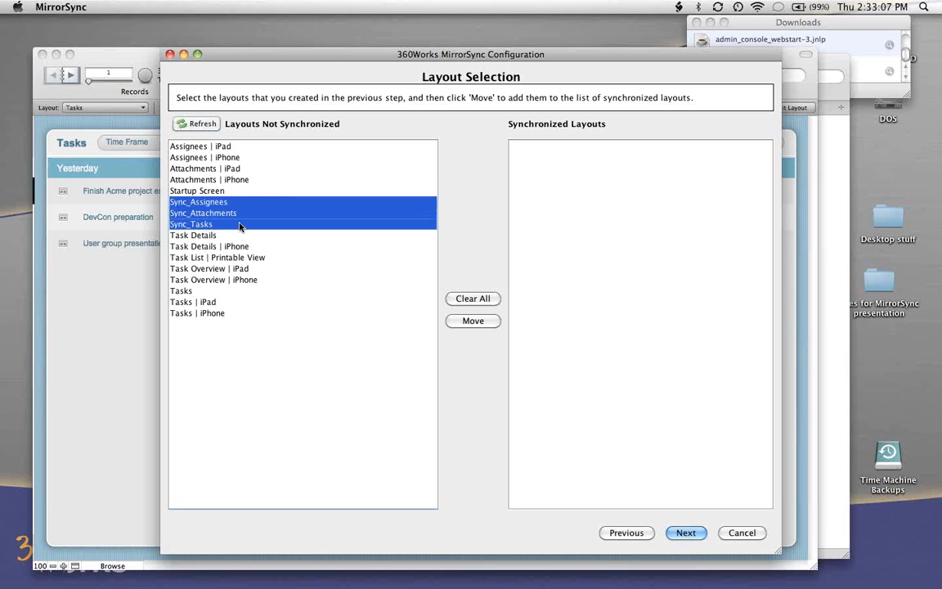
pyautogui.click(473, 322)
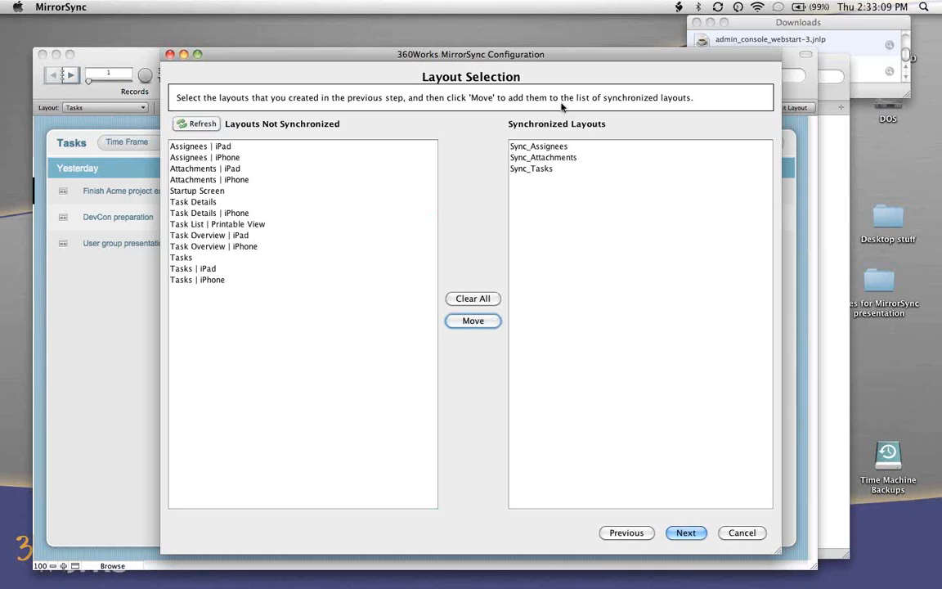
pyautogui.click(685, 534)
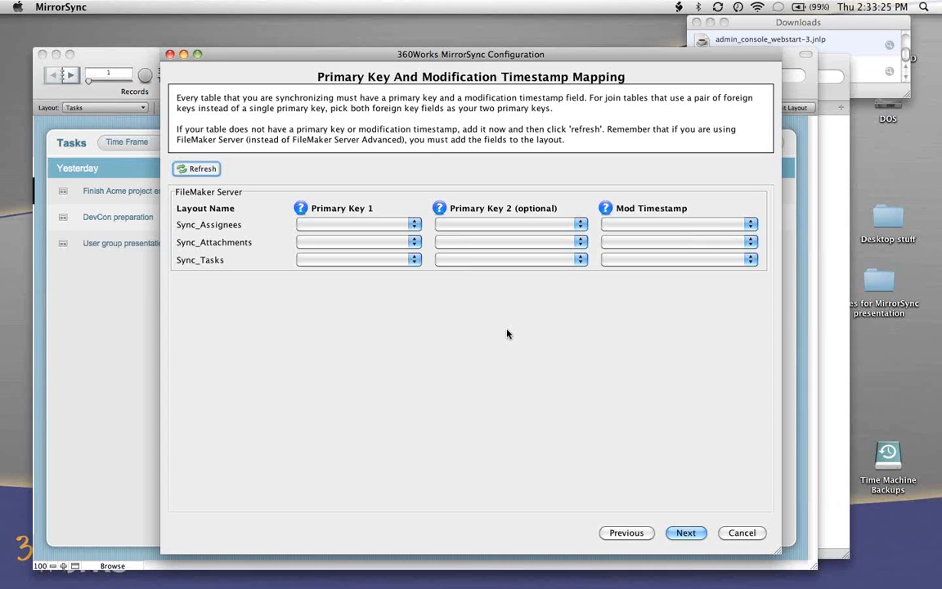
# - Set Primary Key 1 to ID for Sync_Assignees and Sync_Attachments, and to TASK ID MATCH FIELD for Sync_Tasks
pyautogui.click(378, 225)
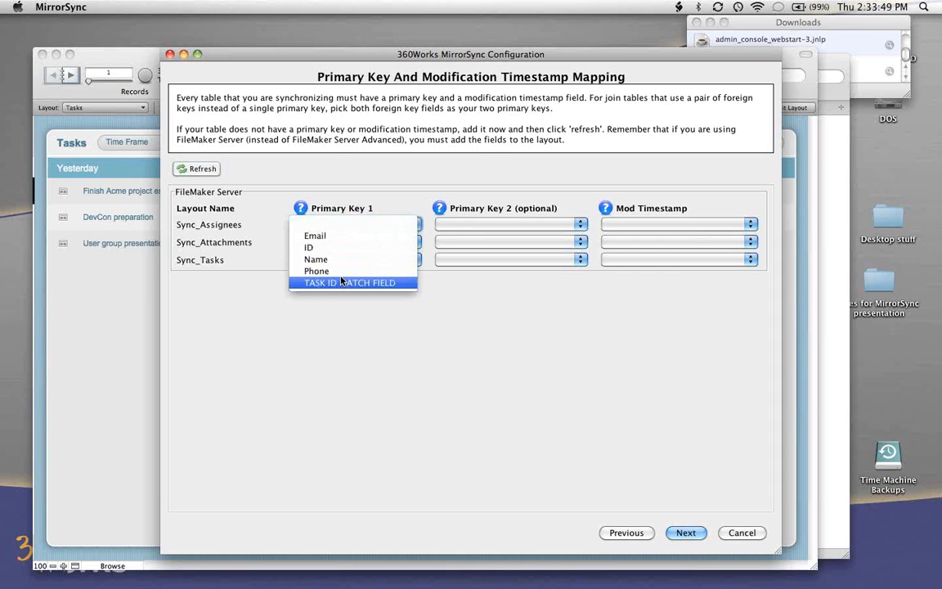
pyautogui.click(336, 247)
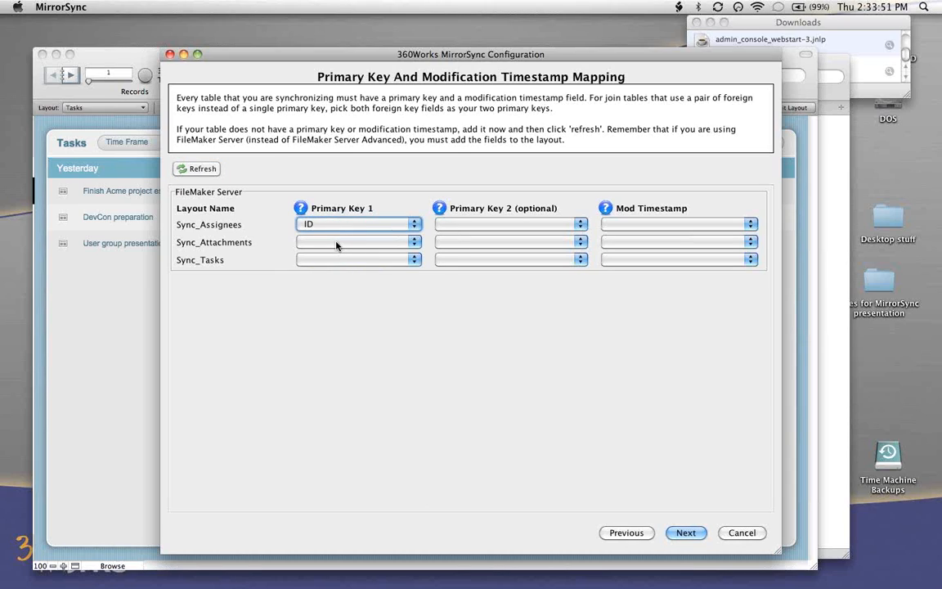
pyautogui.click(336, 245)
pyautogui.click(343, 280)
pyautogui.click(343, 260)
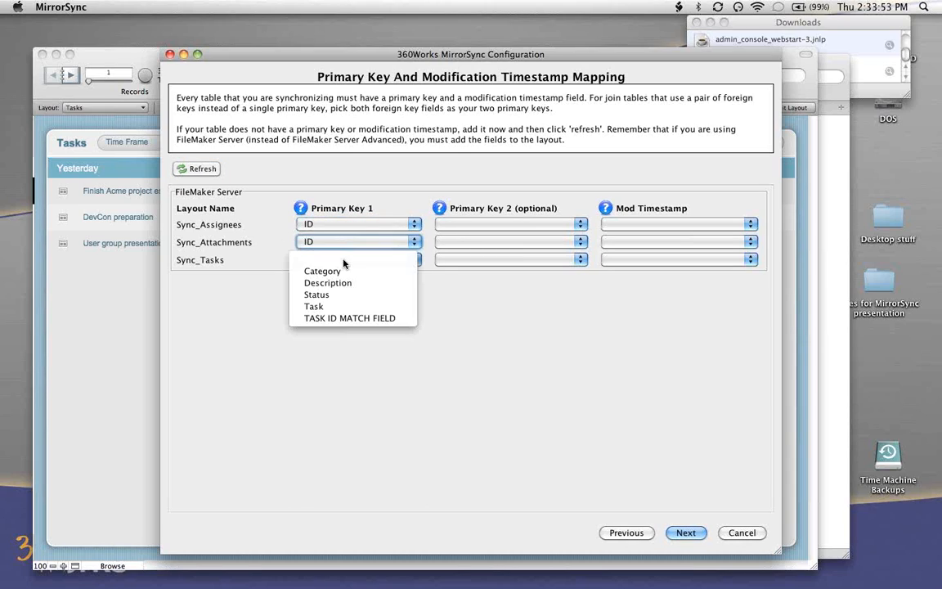
pyautogui.click(358, 318)
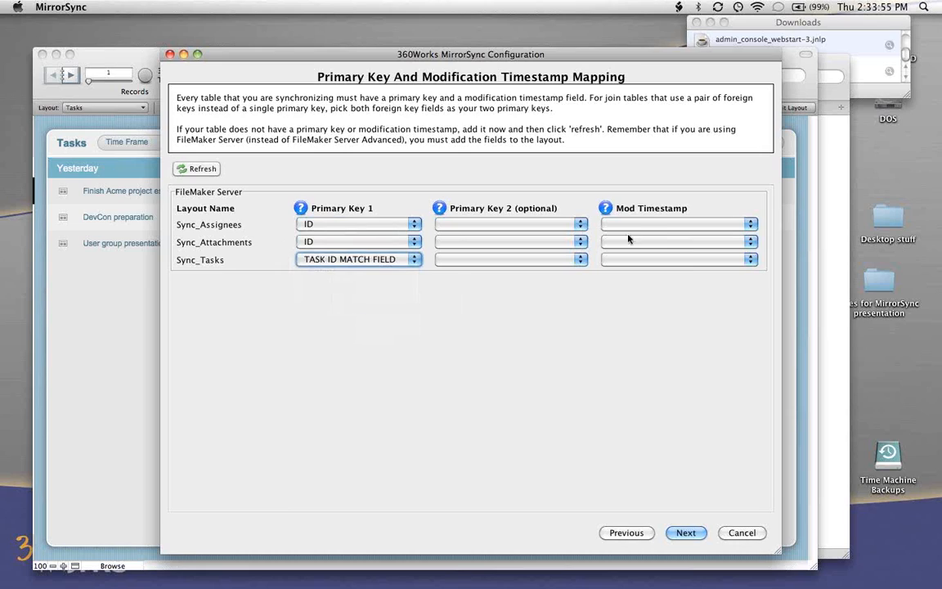
# - Set Mod Timestamp to Modification timestamp for Sync_Assignees, Sync_Attachments and Sync_Tasks, and continue to the foreign key mapping
pyautogui.click(649, 226)
pyautogui.click(654, 232)
pyautogui.click(652, 242)
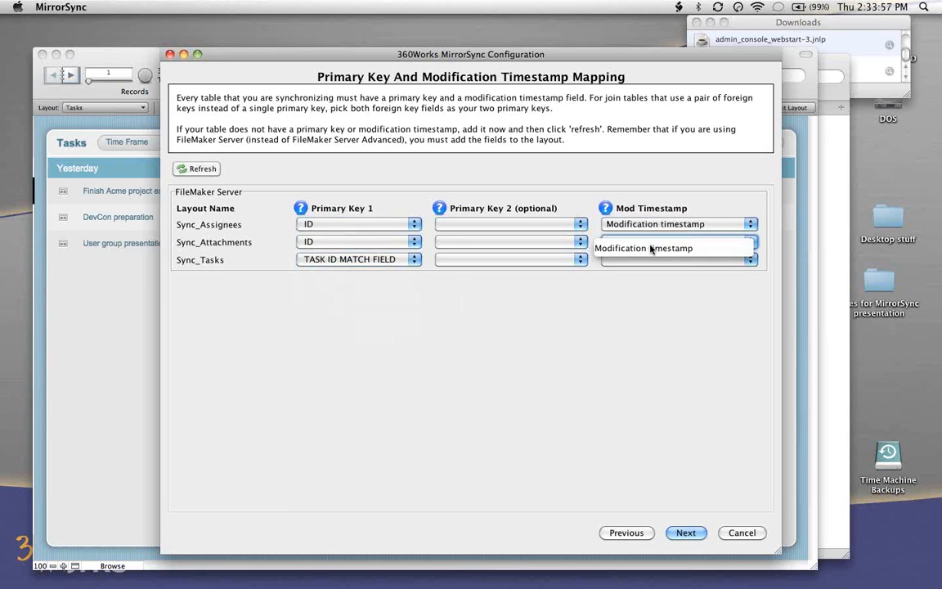
pyautogui.click(651, 247)
pyautogui.click(646, 260)
pyautogui.click(643, 266)
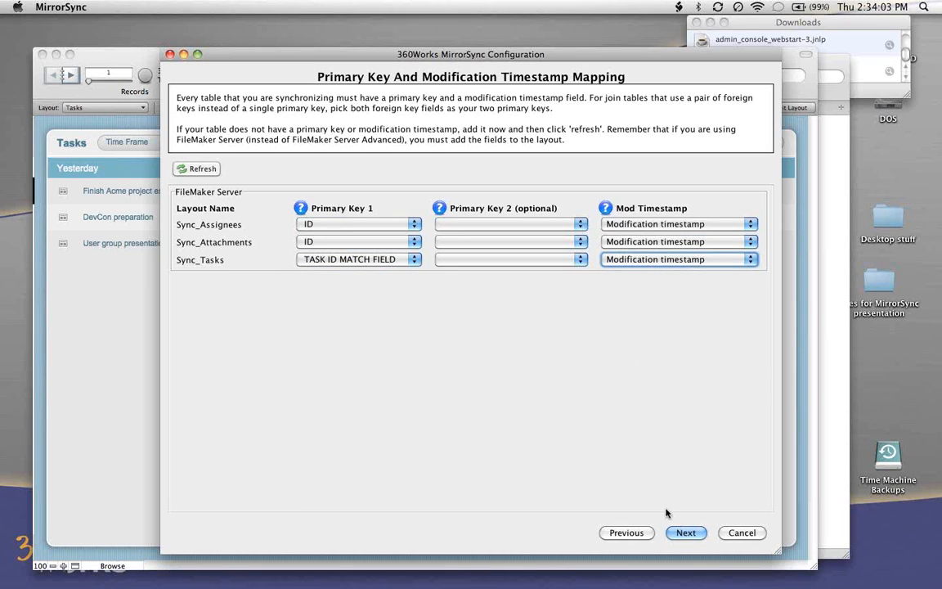
pyautogui.click(685, 531)
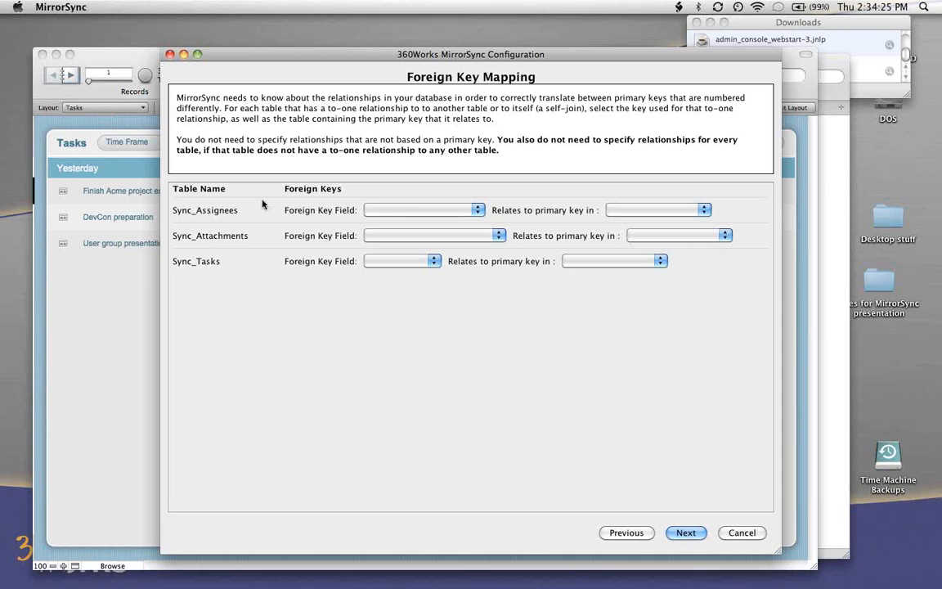
# - Map TASK ID MATCH FIELD as the foreign key in Sync_Assignees and Sync_Attachments, relating both to the primary key in Sync_Tasks
pyautogui.click(399, 211)
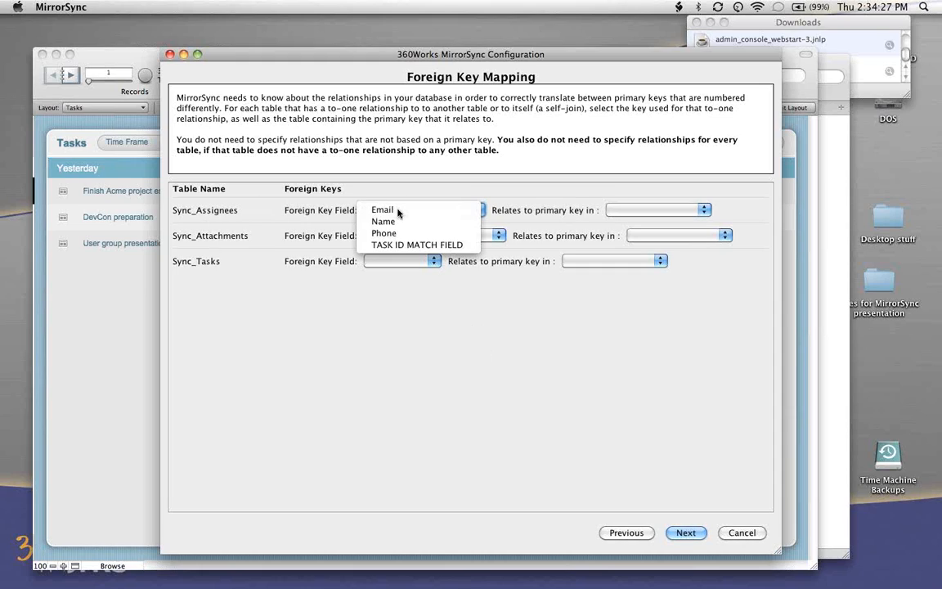
pyautogui.click(397, 246)
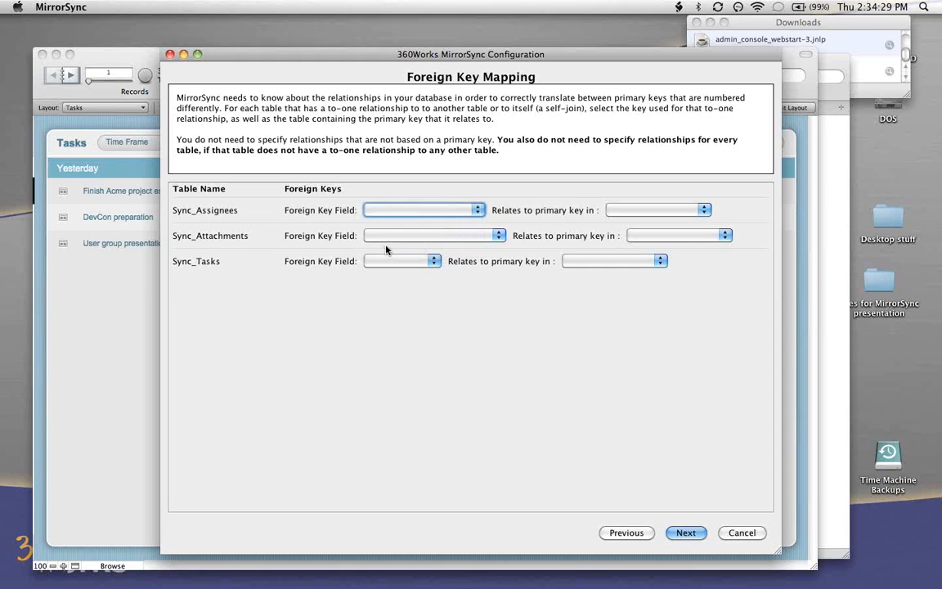
pyautogui.click(600, 210)
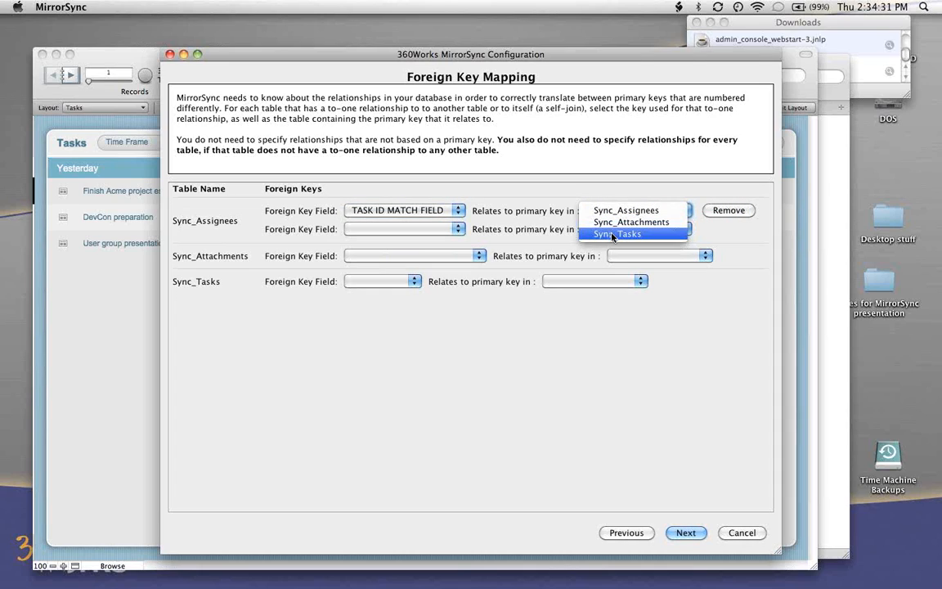
pyautogui.click(613, 235)
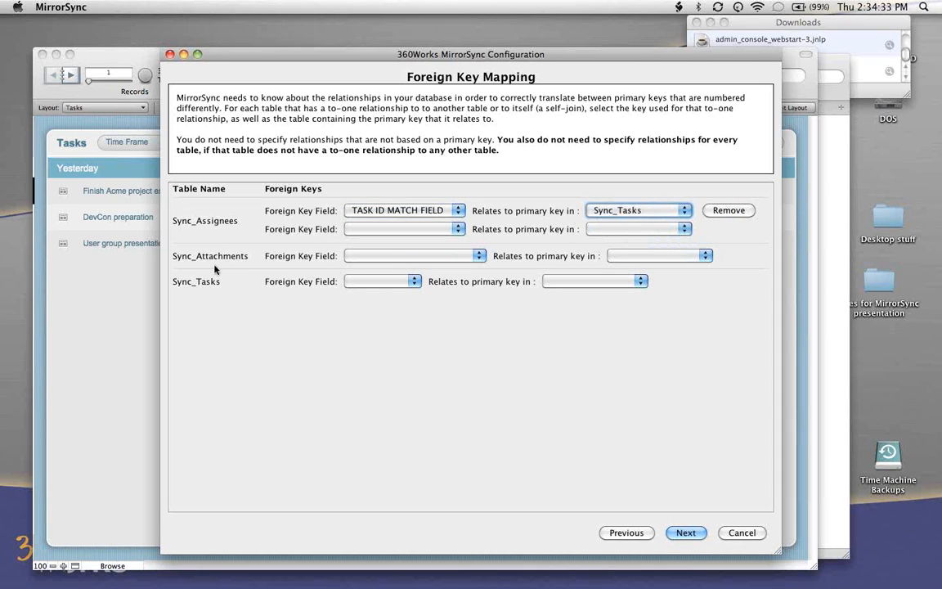
pyautogui.click(413, 257)
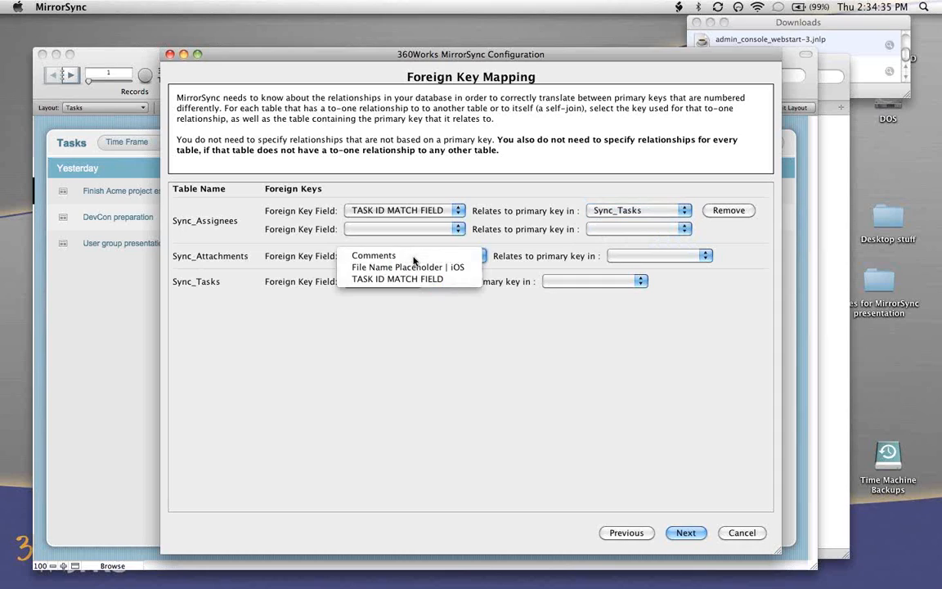
pyautogui.click(415, 280)
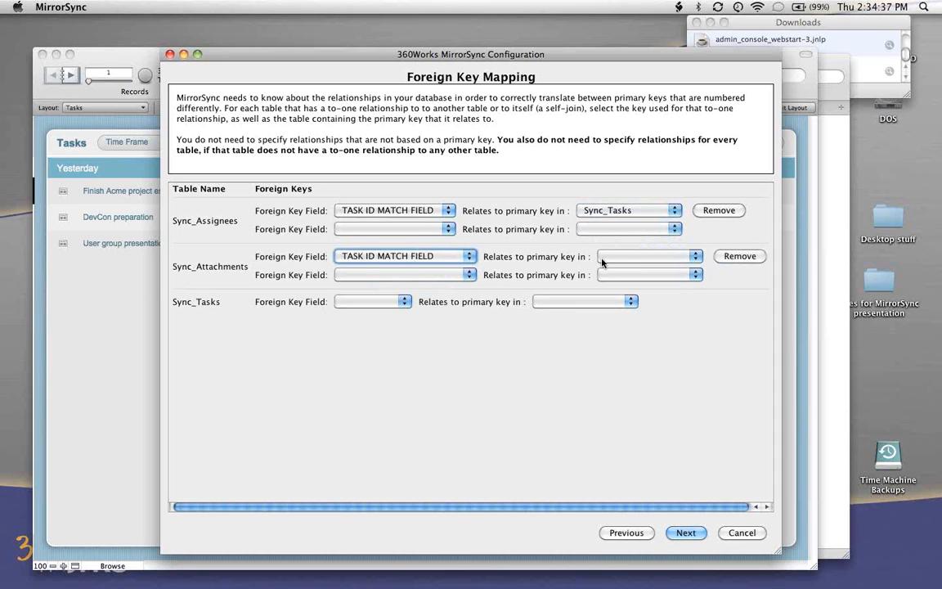
pyautogui.click(625, 256)
pyautogui.click(628, 280)
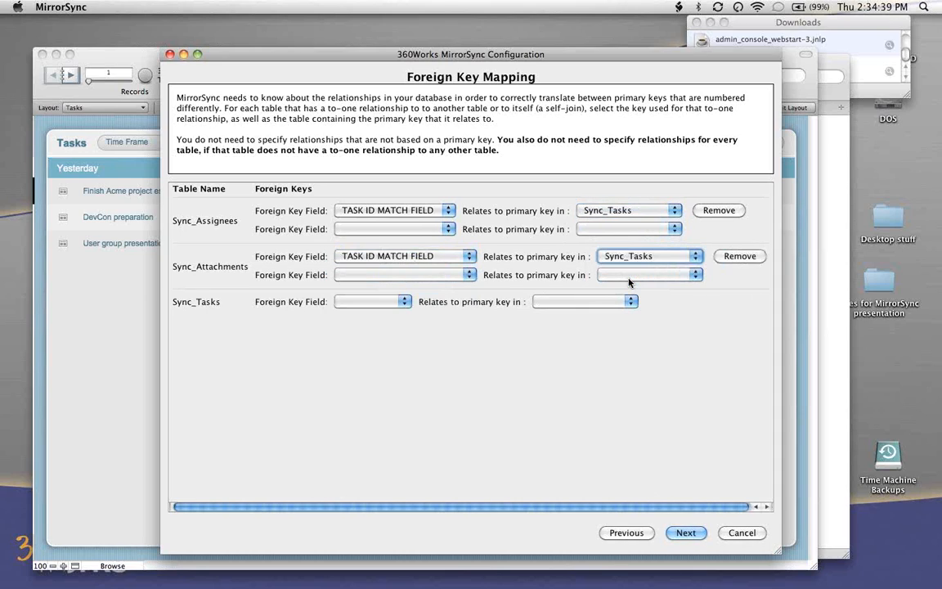
# - Check the foreign key field choices for Sync_Tasks, leave its mapping empty and continue to the relationship confirmation
pyautogui.click(381, 306)
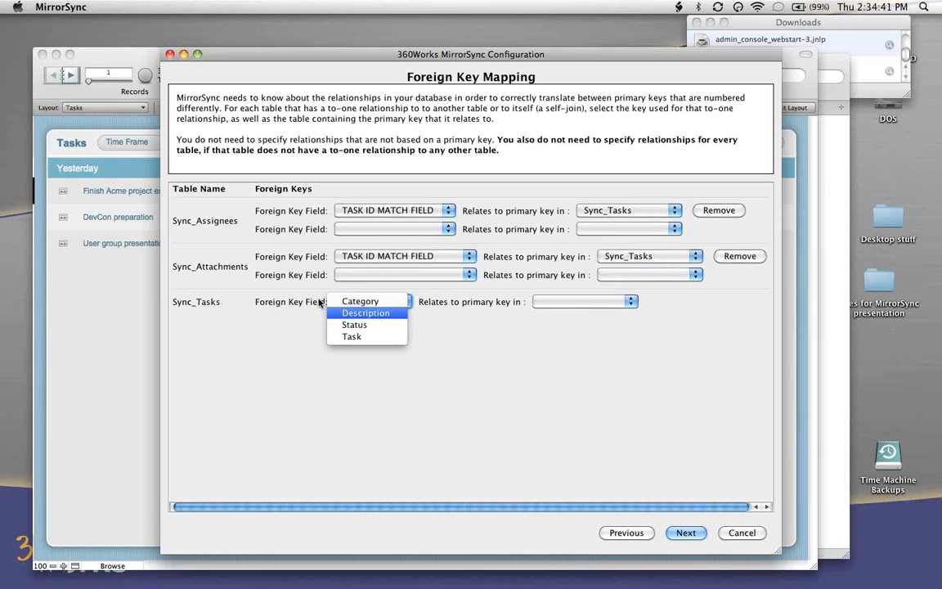
pyautogui.click(318, 367)
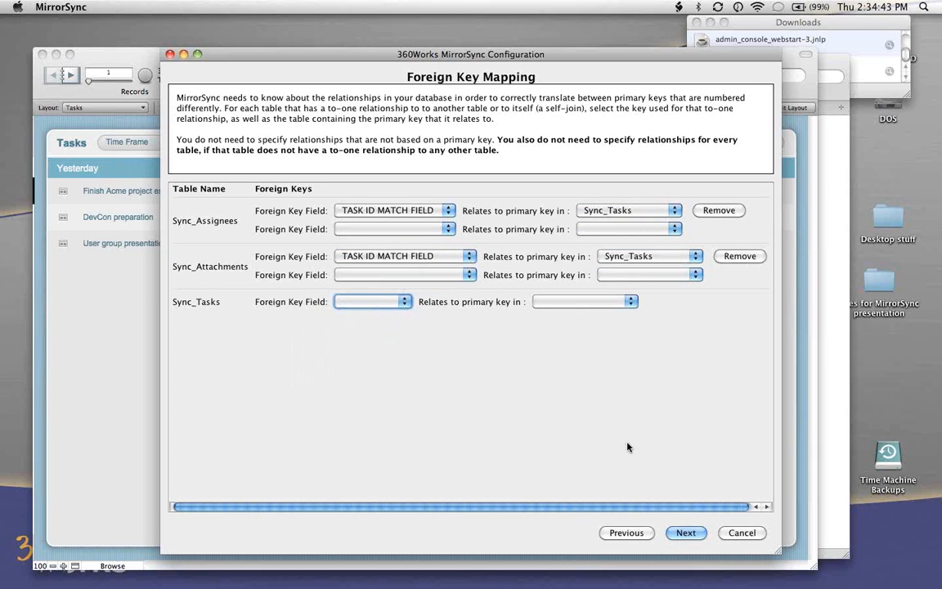
pyautogui.click(687, 533)
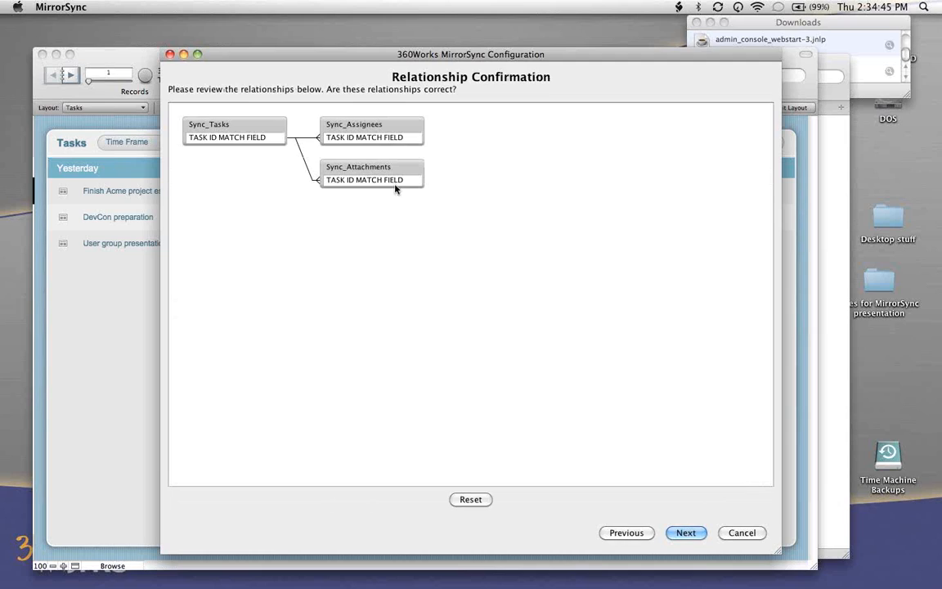
# - Rearrange the relationship diagram with Sync_Tasks beside and between Sync_Assignees and Sync_Attachments, and continue to the field mapping
pyautogui.moveTo(347, 120); pyautogui.dragTo(387, 123)
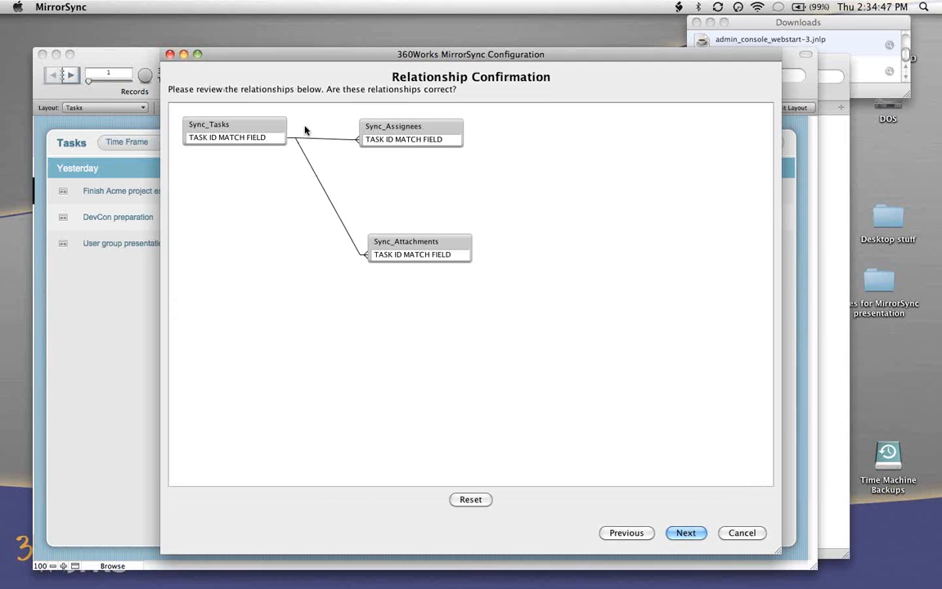
pyautogui.moveTo(265, 128); pyautogui.dragTo(289, 185)
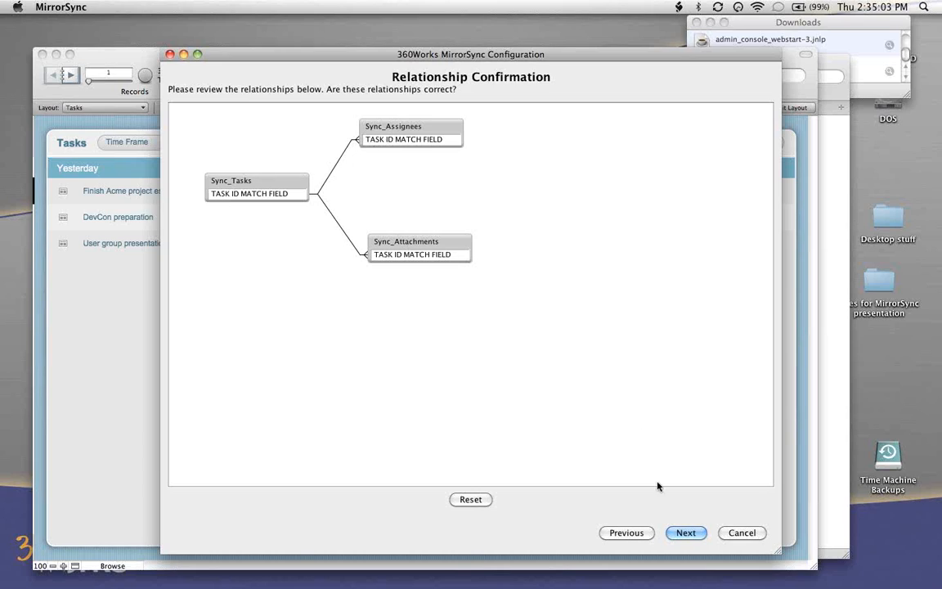
pyautogui.click(686, 533)
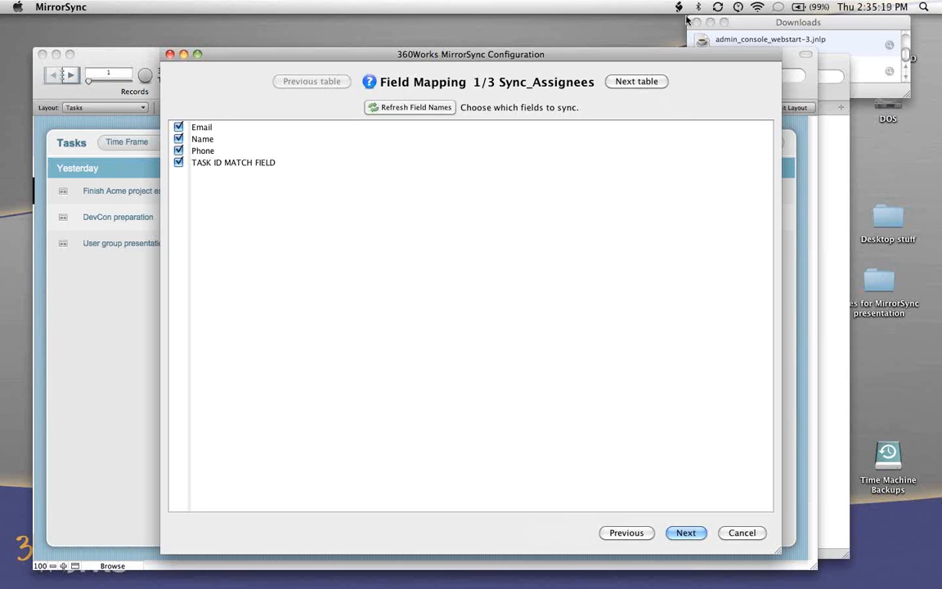
# - Review the field mappings of all three tables, toggle Category in Sync_Tasks off and back on, and save the configuration
pyautogui.click(647, 82)
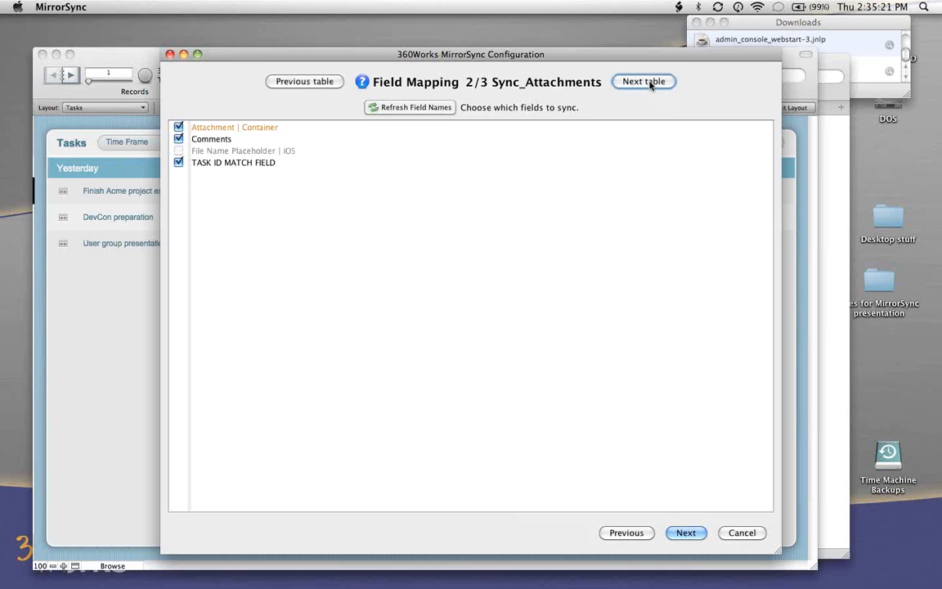
pyautogui.click(649, 82)
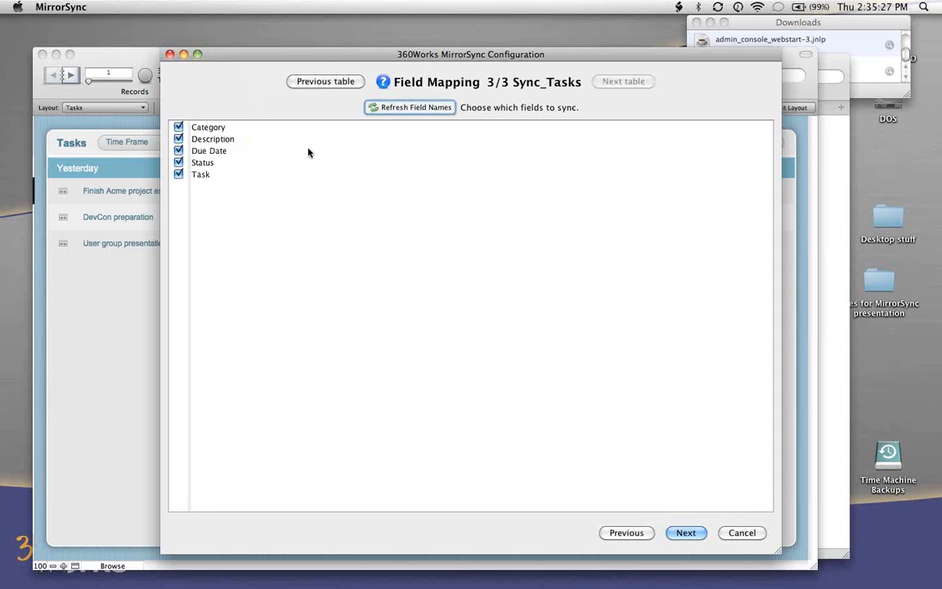
pyautogui.click(179, 128)
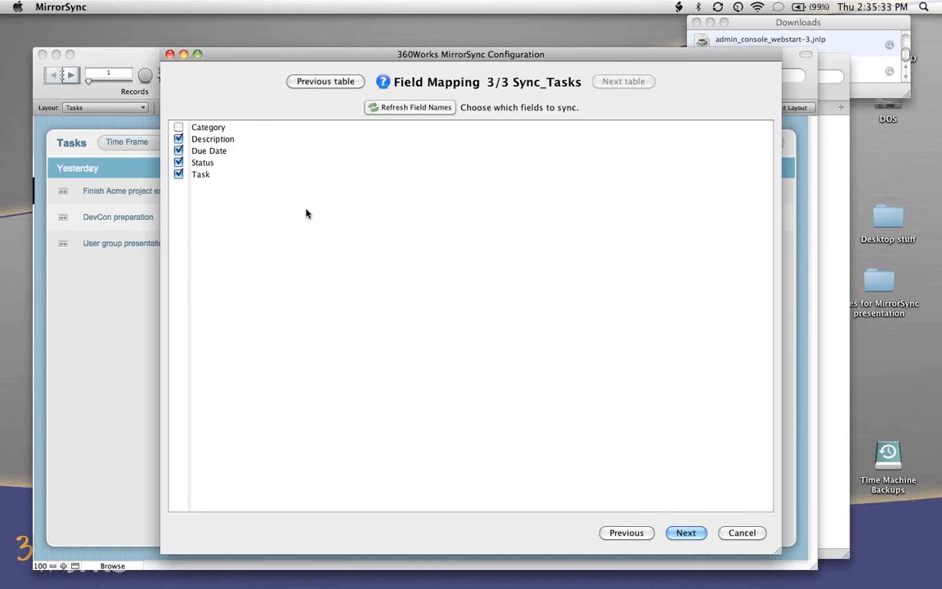
pyautogui.click(178, 127)
pyautogui.click(686, 532)
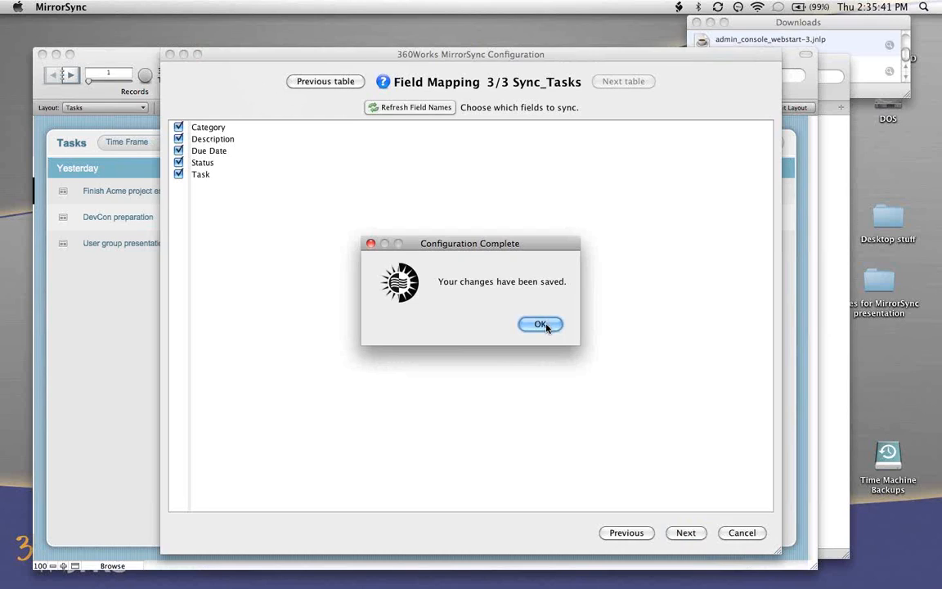
pyautogui.click(542, 324)
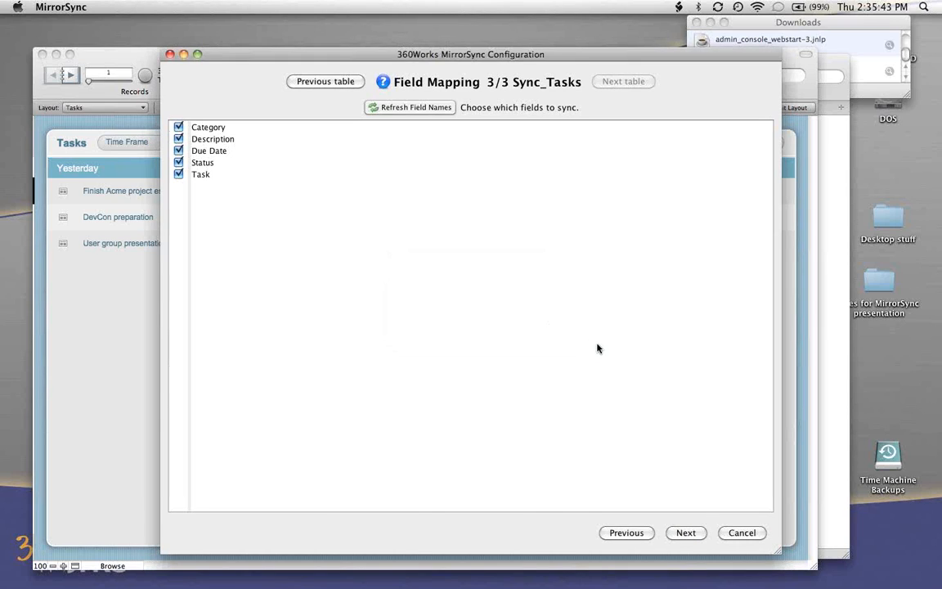
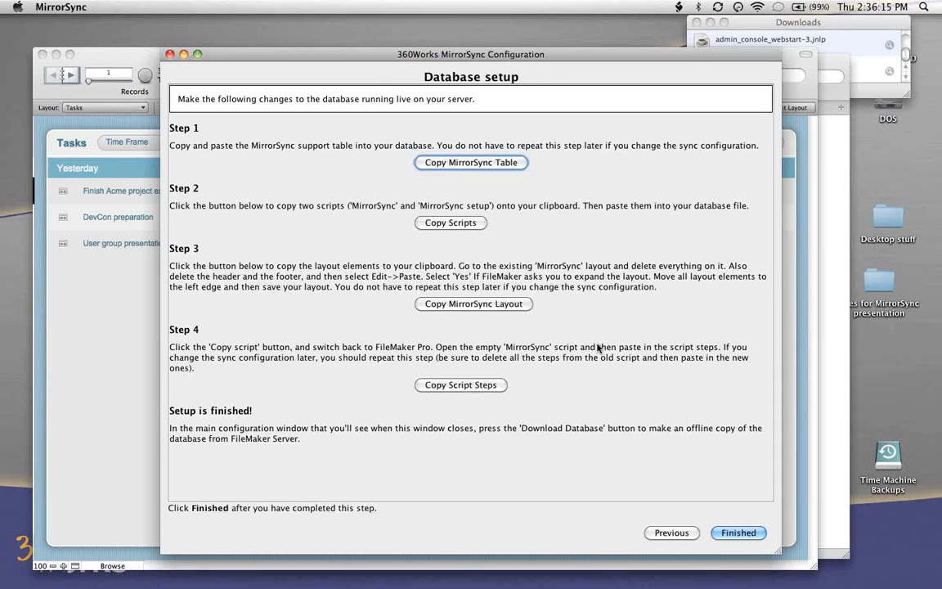
# - Copy the MirrorSync support table and arrange the configuration window and a smaller FileMaker Tasks window beside each other
pyautogui.click(486, 163)
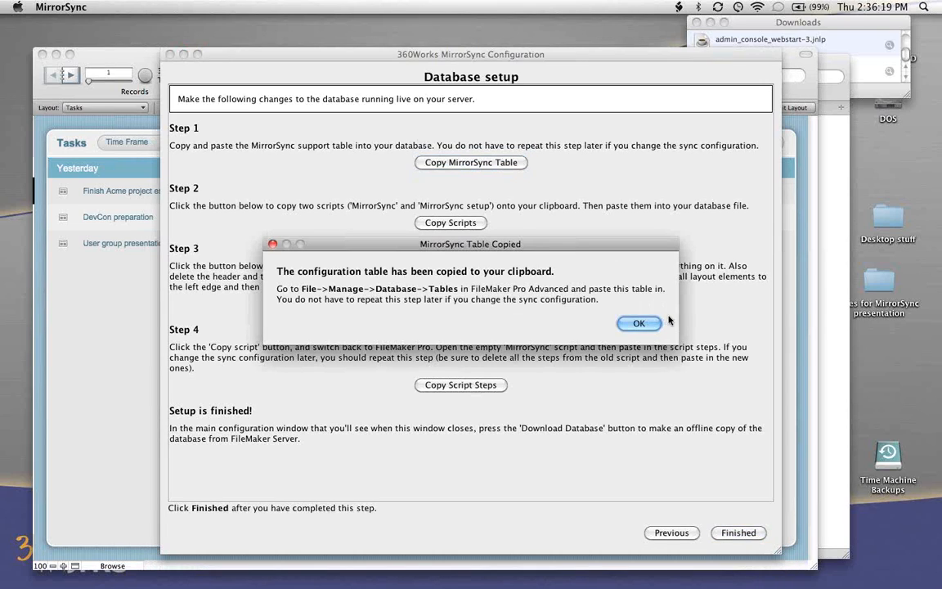
pyautogui.click(639, 323)
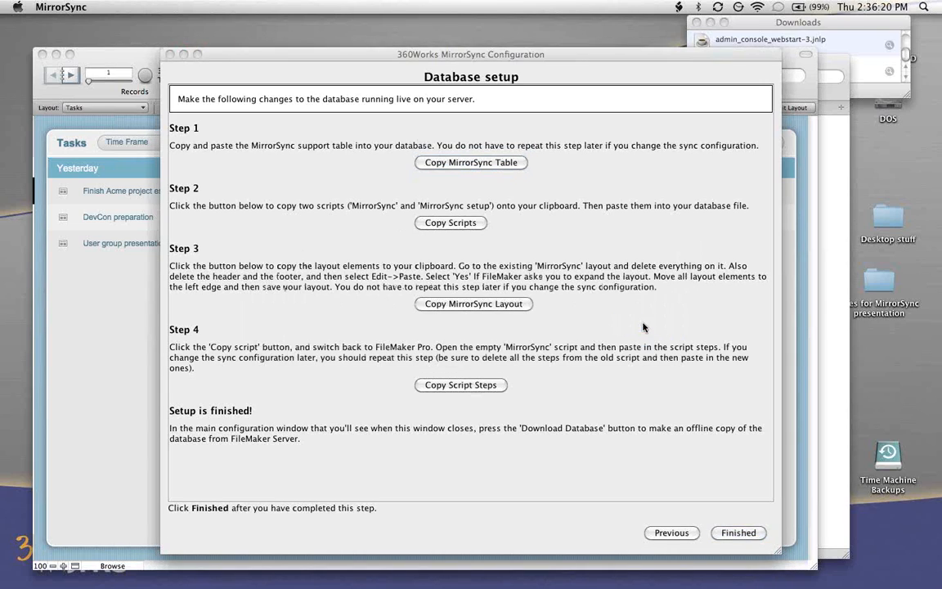
pyautogui.click(128, 379)
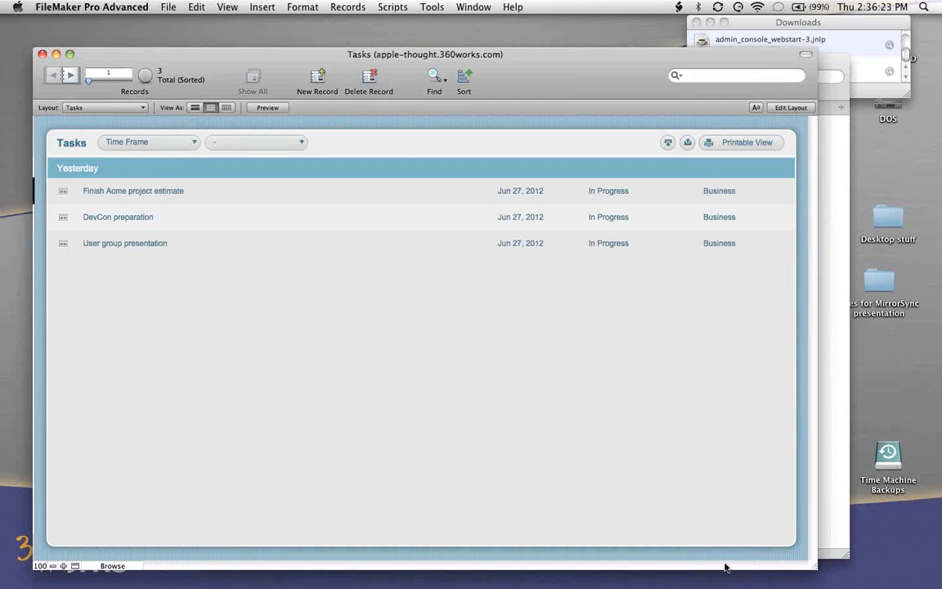
pyautogui.moveTo(814, 566); pyautogui.dragTo(417, 518)
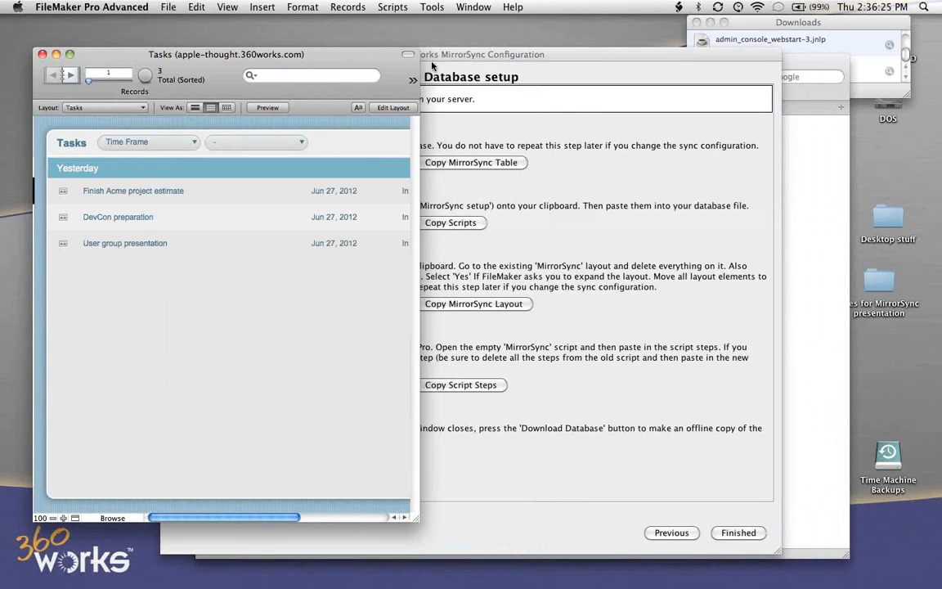
pyautogui.moveTo(444, 59); pyautogui.dragTo(679, 60)
pyautogui.click(378, 64)
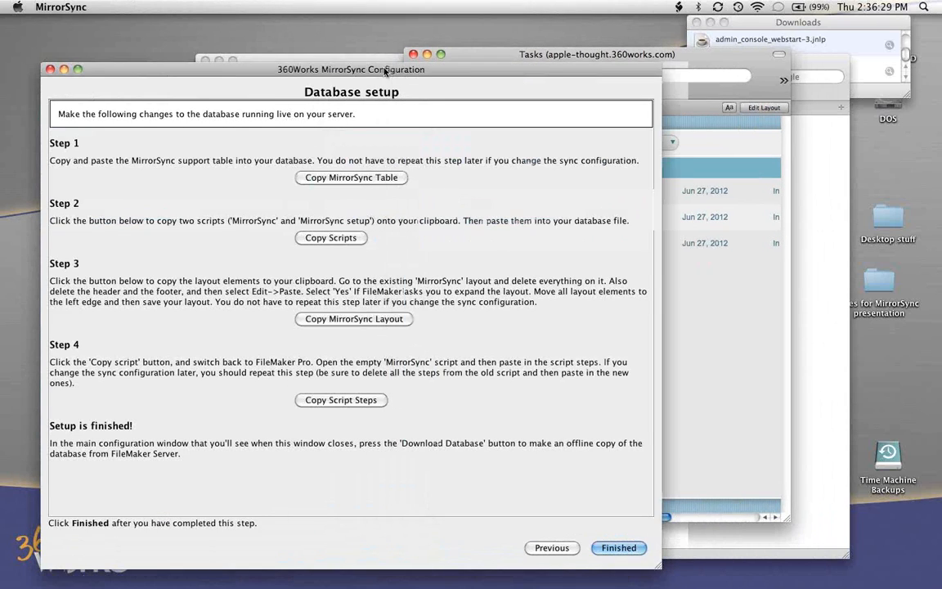
pyautogui.moveTo(379, 64); pyautogui.dragTo(354, 38)
pyautogui.moveTo(706, 59); pyautogui.dragTo(761, 59)
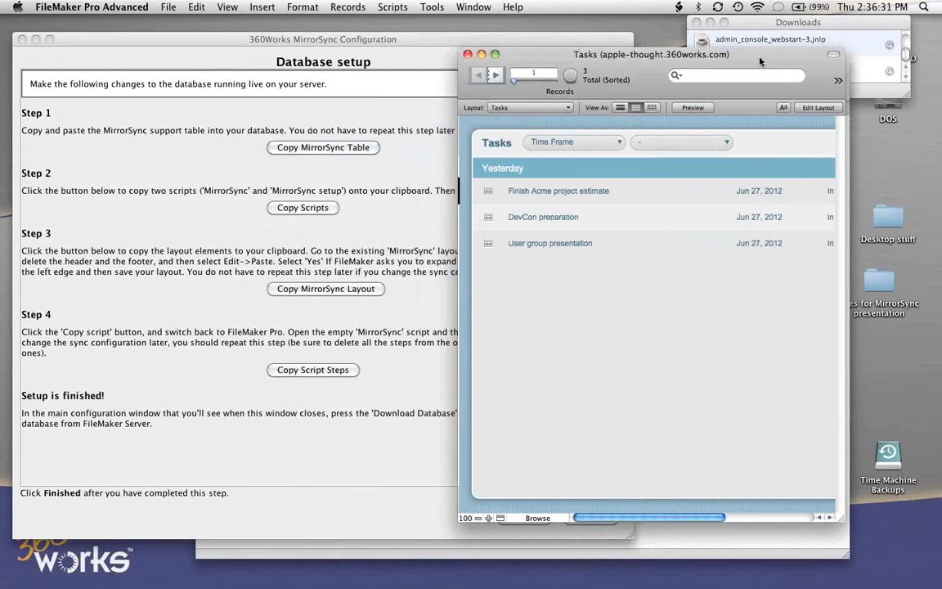
# - Paste the copied MirrorSync table into the Tasks database's table definitions and save the database changes
pyautogui.press('shift+super+d')
pyautogui.moveTo(700, 564); pyautogui.dragTo(531, 516)
pyautogui.moveTo(108, 39); pyautogui.dragTo(492, 75)
pyautogui.click(609, 103)
pyautogui.click(517, 267)
pyautogui.click(196, 6)
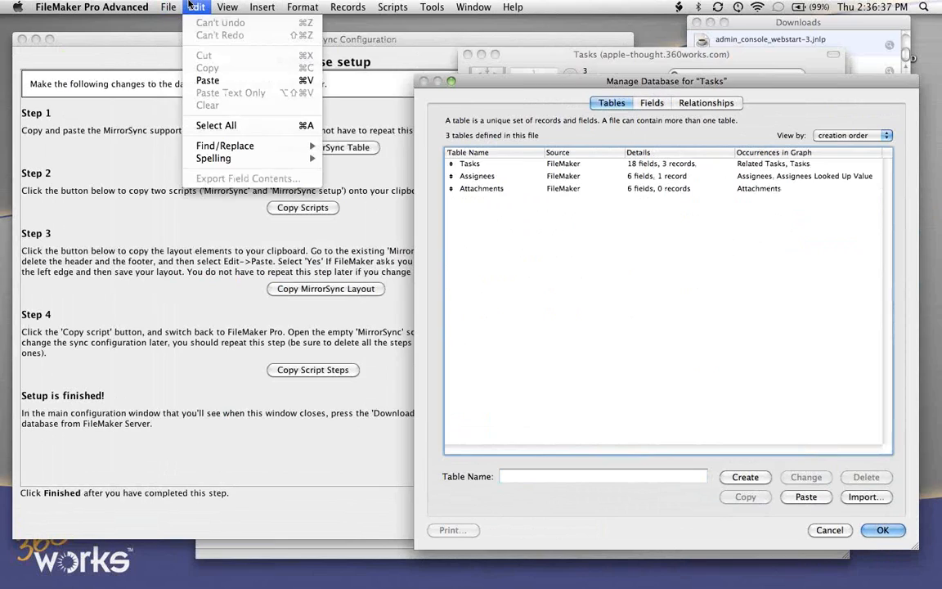
pyautogui.click(189, 7)
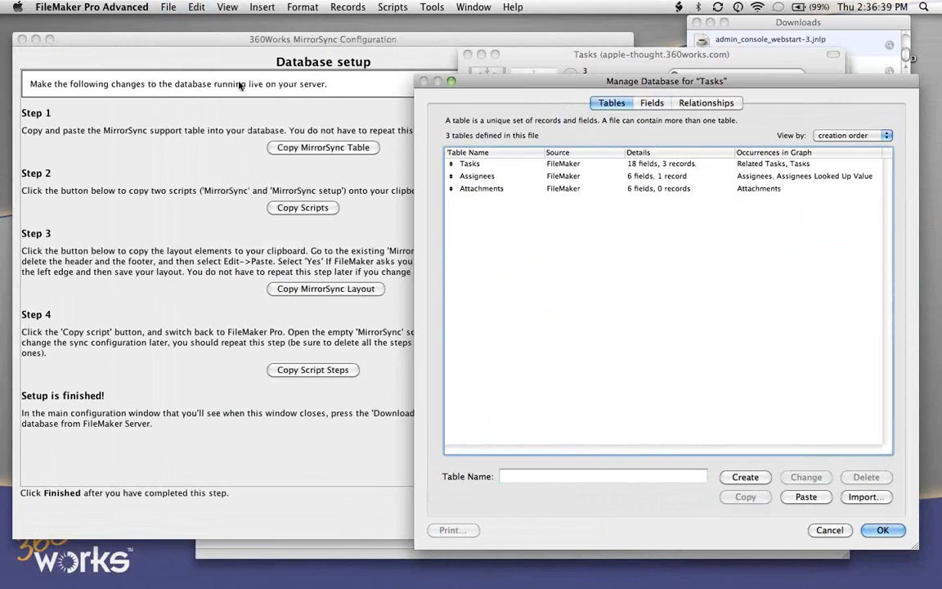
pyautogui.click(186, 7)
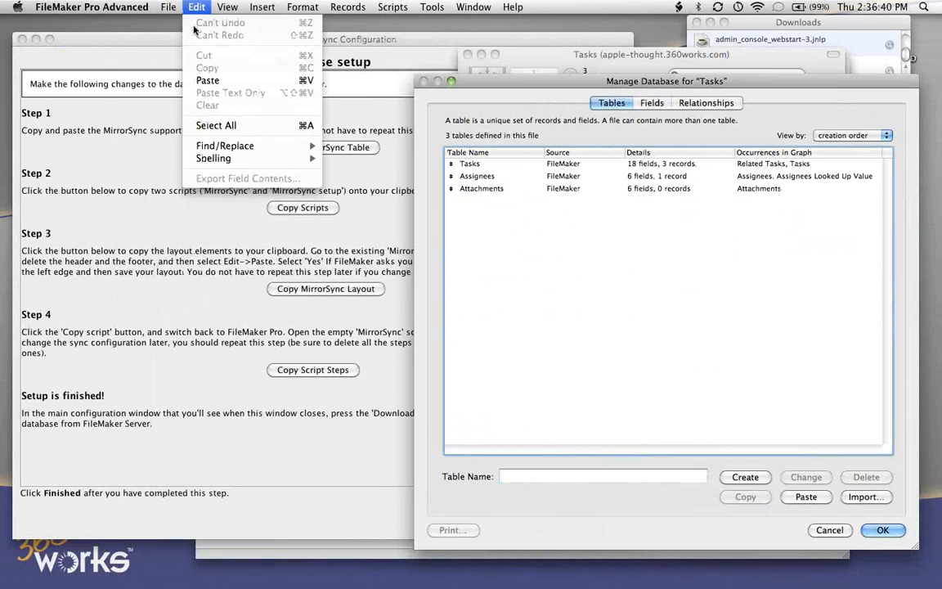
pyautogui.click(206, 73)
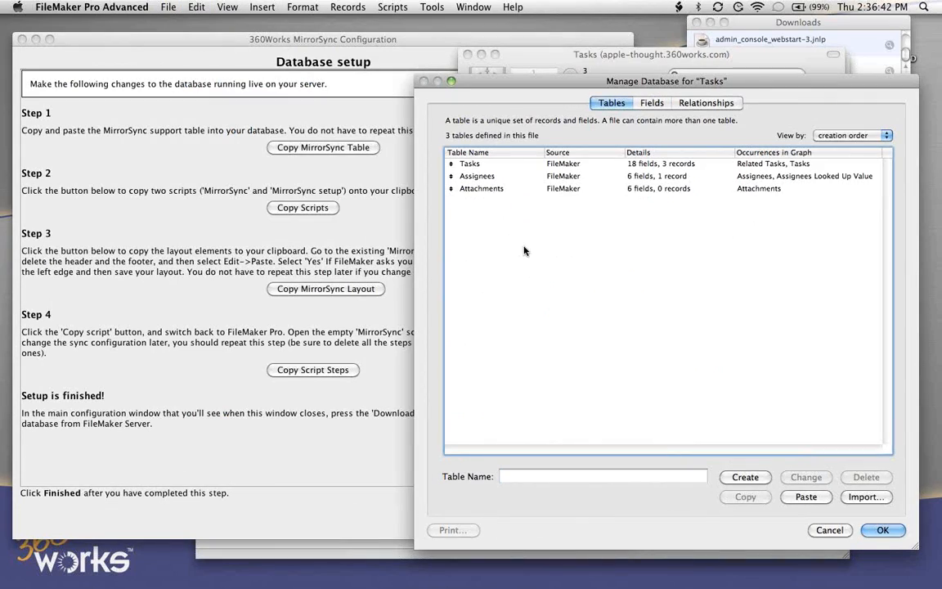
pyautogui.click(883, 530)
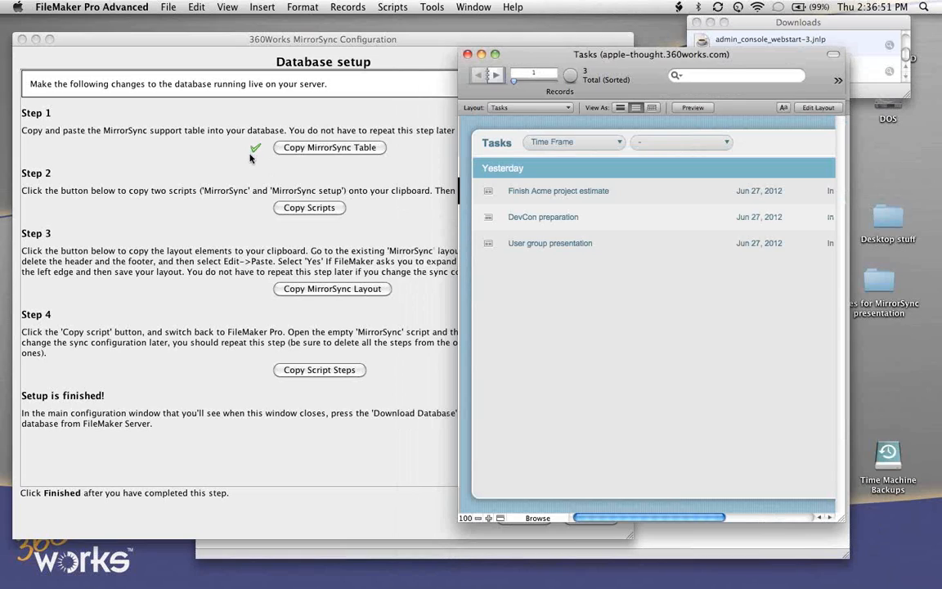
# - Copy the 'MirrorSync' and 'MirrorSync setup' scripts from the configuration window and paste them into the Tasks database's script list in FileMaker
pyautogui.click(238, 205)
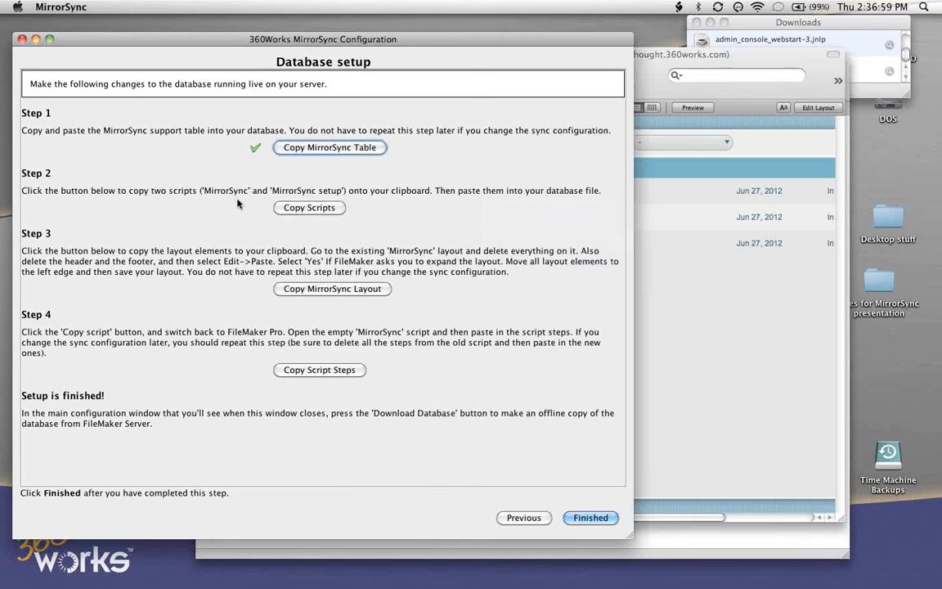
pyautogui.click(317, 211)
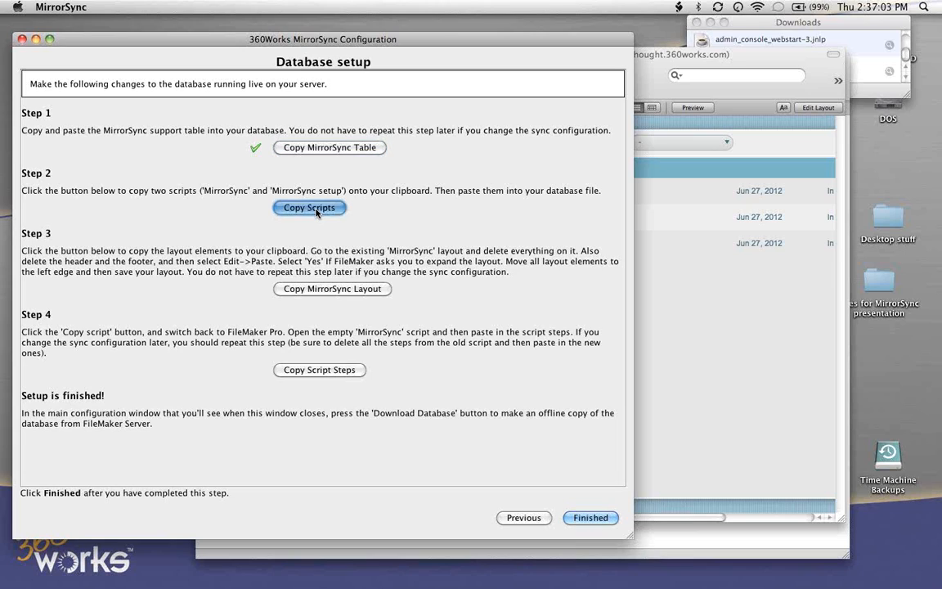
pyautogui.click(485, 312)
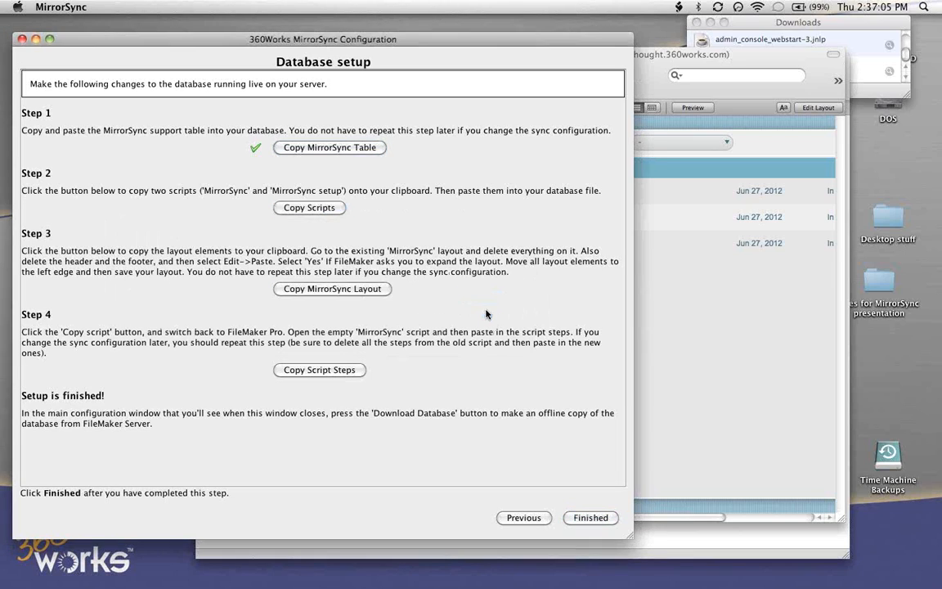
pyautogui.click(638, 327)
pyautogui.click(392, 7)
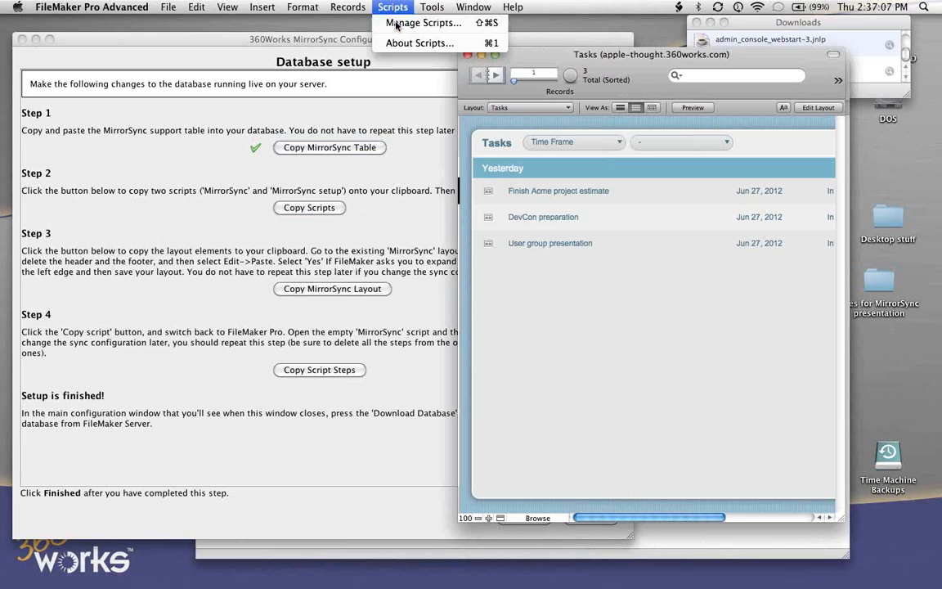
pyautogui.click(396, 22)
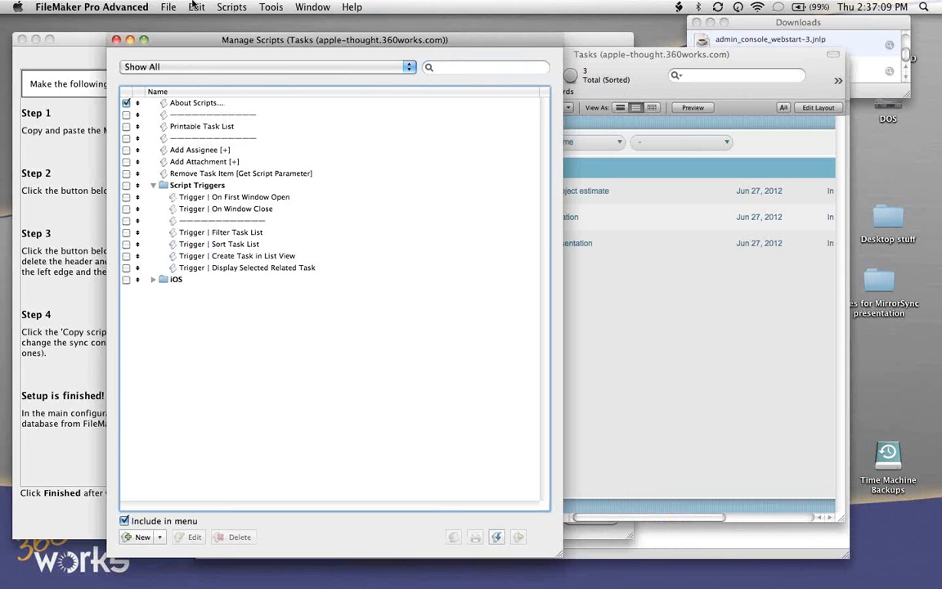
pyautogui.click(194, 6)
pyautogui.click(218, 82)
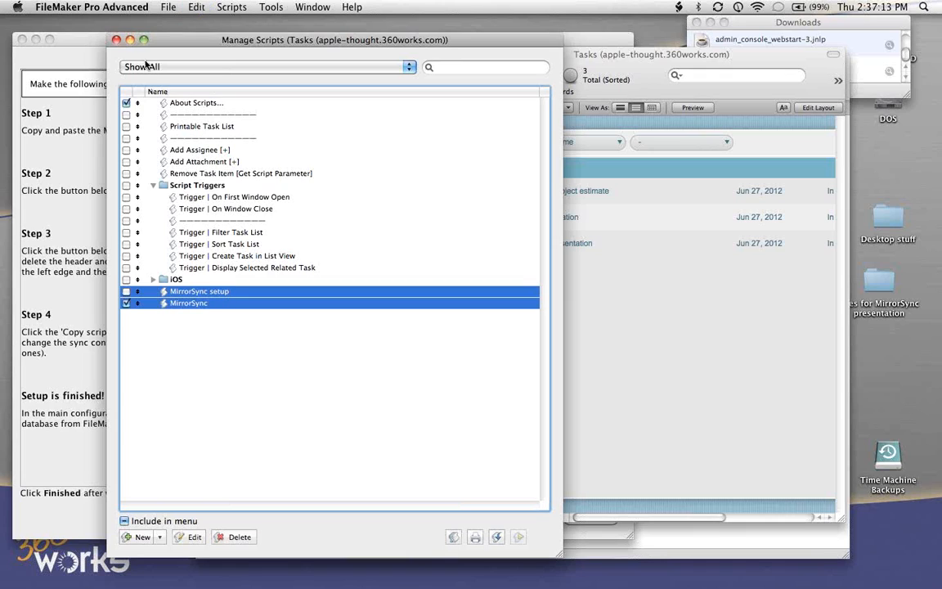
pyautogui.click(116, 40)
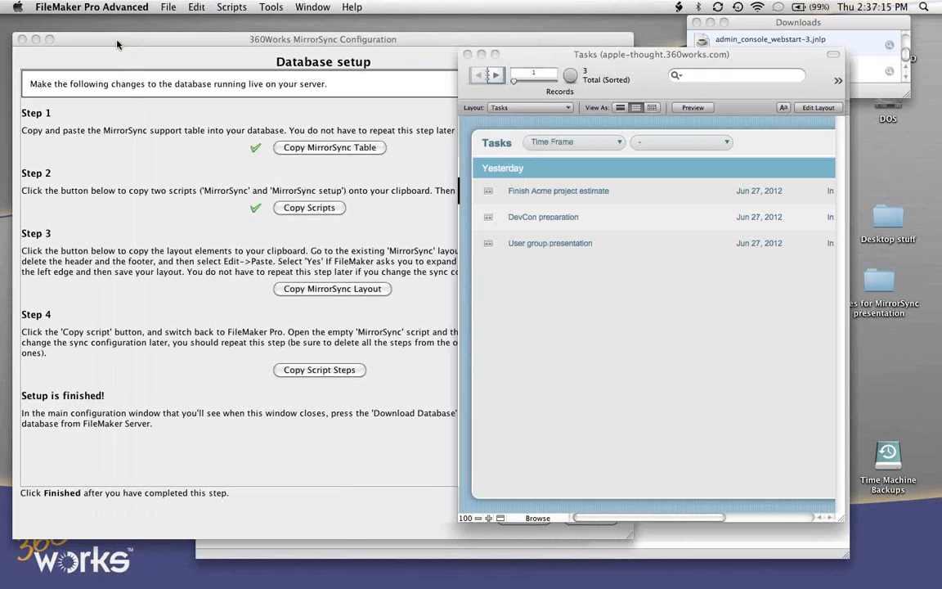
# - Copy the MirrorSync layout elements from the database setup page and go to the MirrorSync layout in FileMaker
pyautogui.click(231, 211)
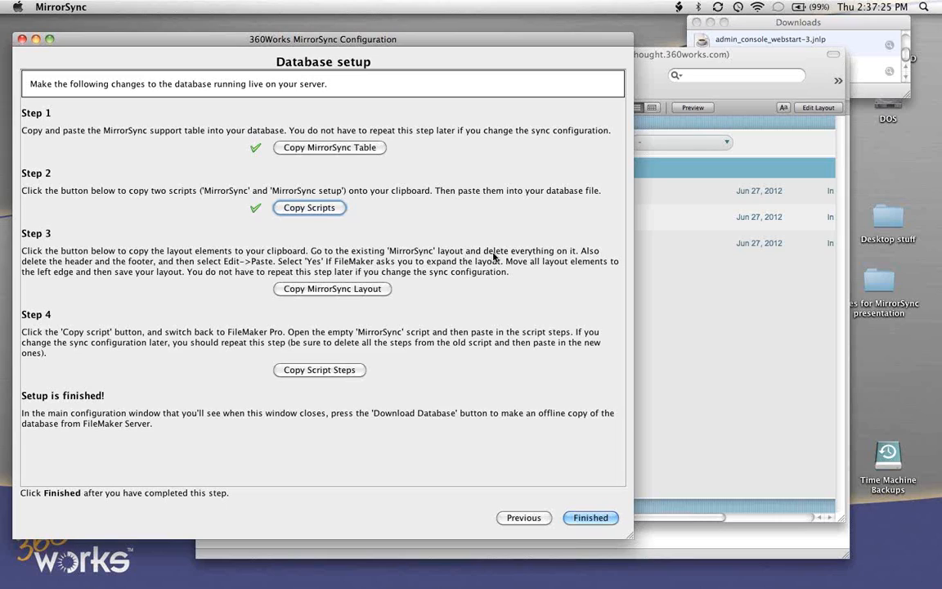
pyautogui.click(311, 297)
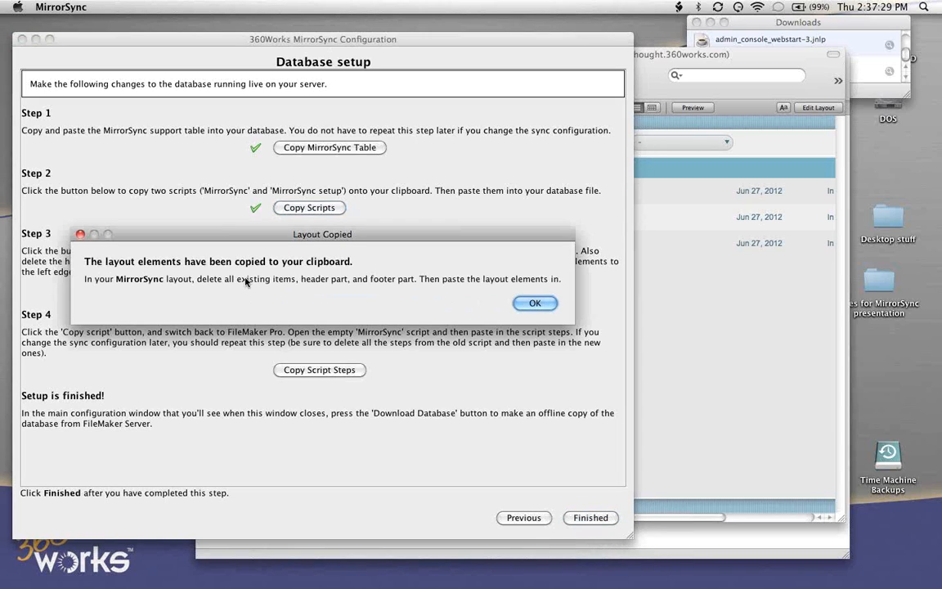
pyautogui.click(540, 303)
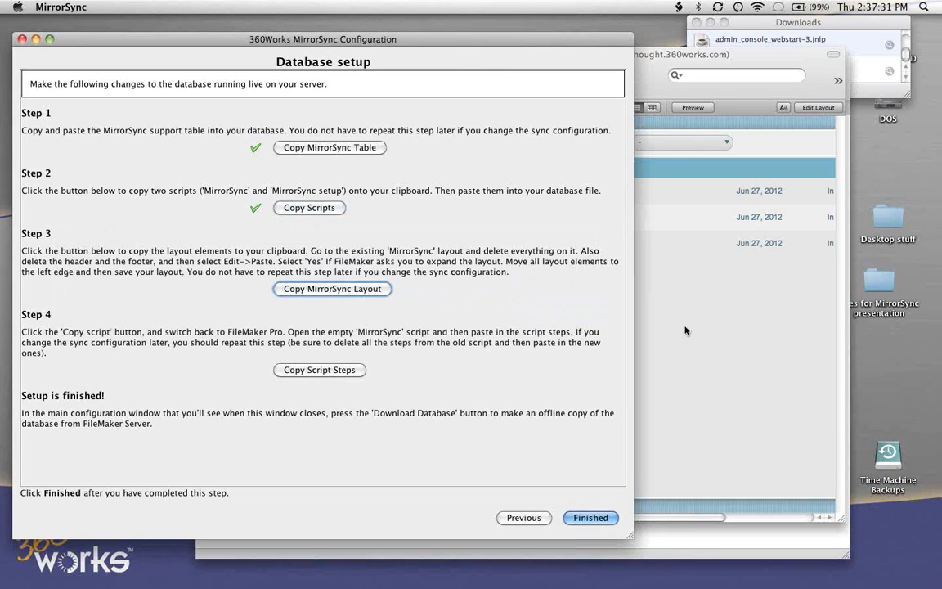
pyautogui.click(686, 330)
pyautogui.click(523, 107)
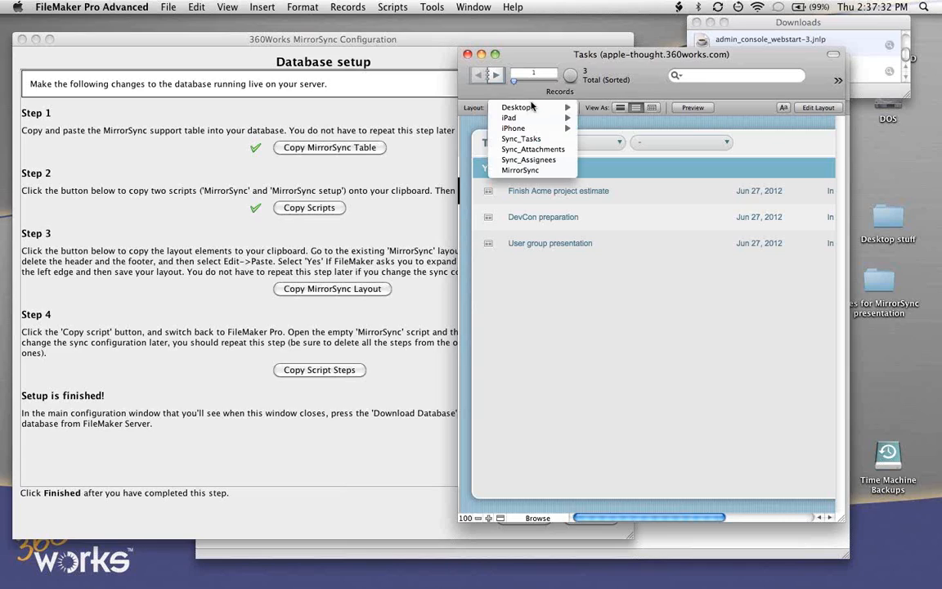
pyautogui.click(524, 170)
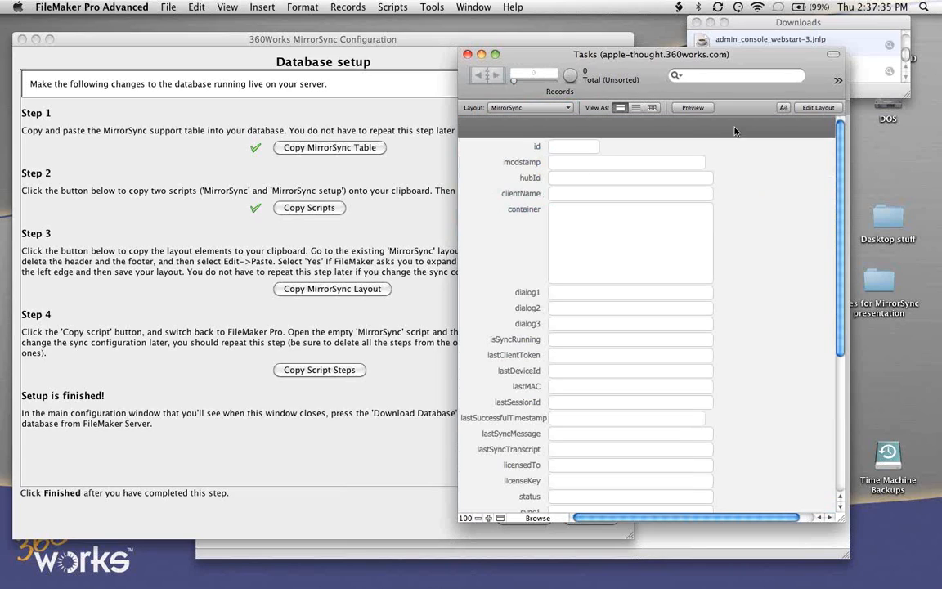
# - Edit the MirrorSync layout, deleting all of its existing objects and the header part
pyautogui.click(805, 107)
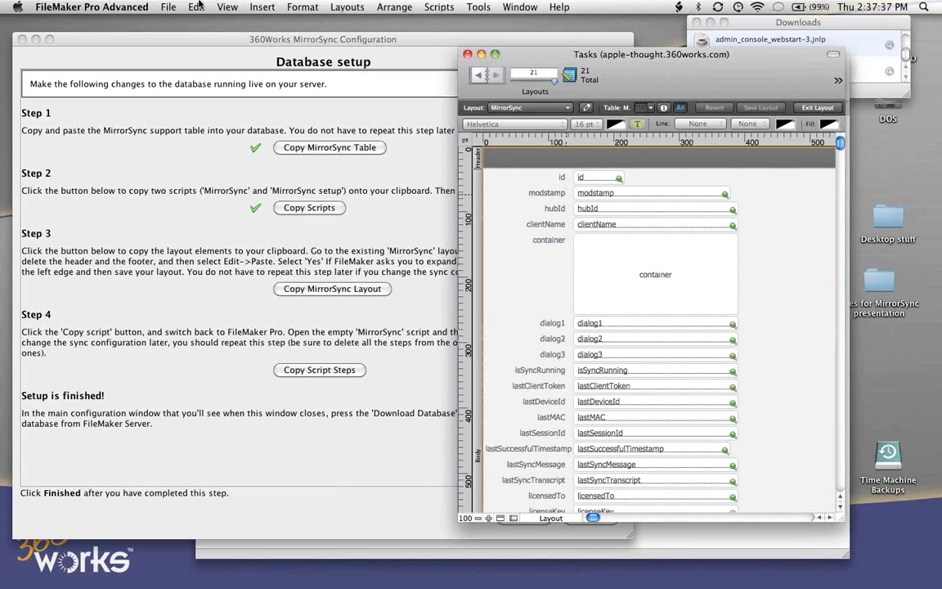
pyautogui.click(194, 7)
pyautogui.click(243, 195)
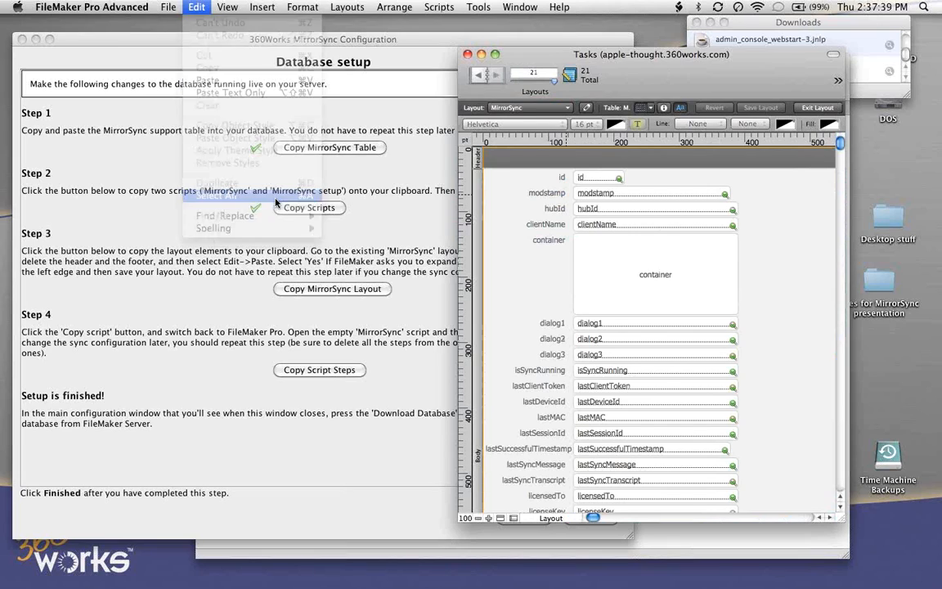
pyautogui.press('BackSpace')
pyautogui.click(477, 159)
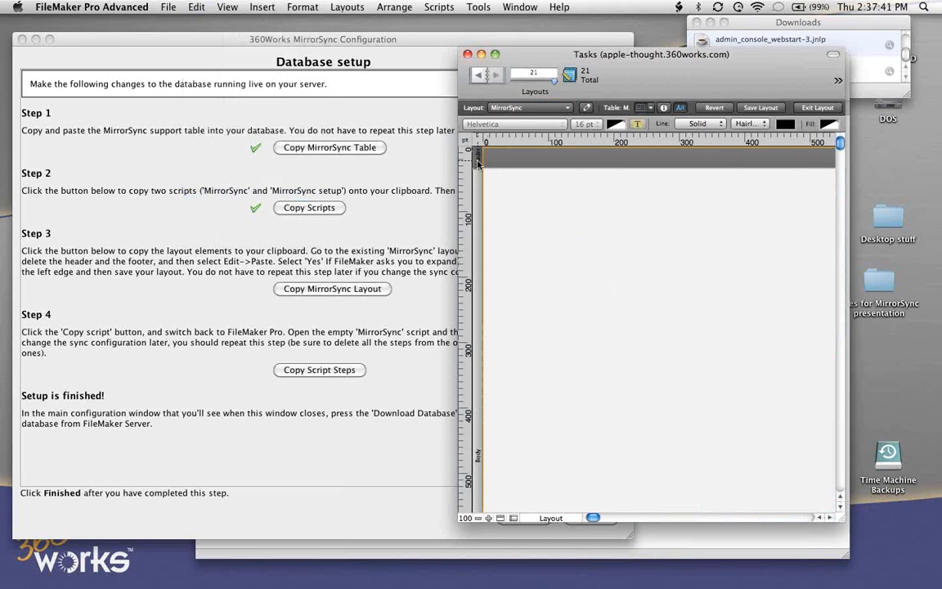
pyautogui.press('BackSpace')
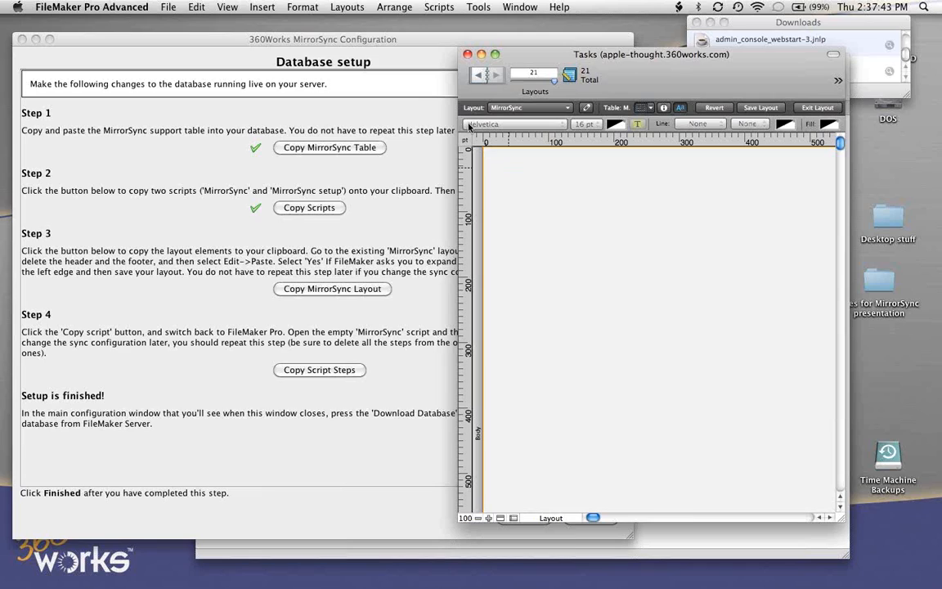
# - Paste the MirrorSync elements into the empty layout, enlarge the window and narrow the layout to fit them
pyautogui.click(196, 6)
pyautogui.click(240, 82)
pyautogui.moveTo(842, 519); pyautogui.dragTo(909, 549)
pyautogui.moveTo(883, 211); pyautogui.dragTo(730, 214)
# - Delete the layout's footer part, shorten the body to the height of the pasted elements, and save the layout, returning to Browse mode
pyautogui.scroll(-10, 797, 311)
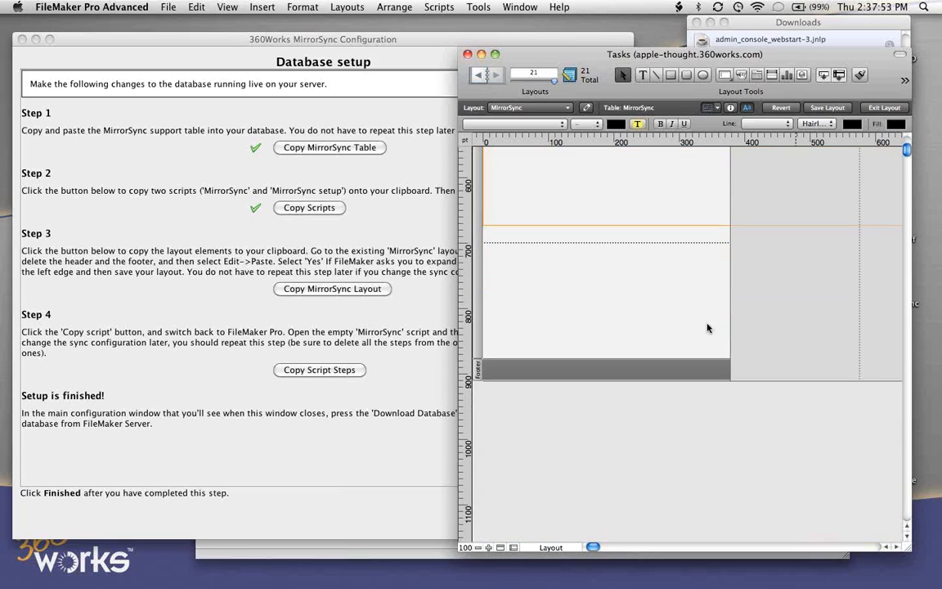
pyautogui.click(477, 371)
pyautogui.press('Delete')
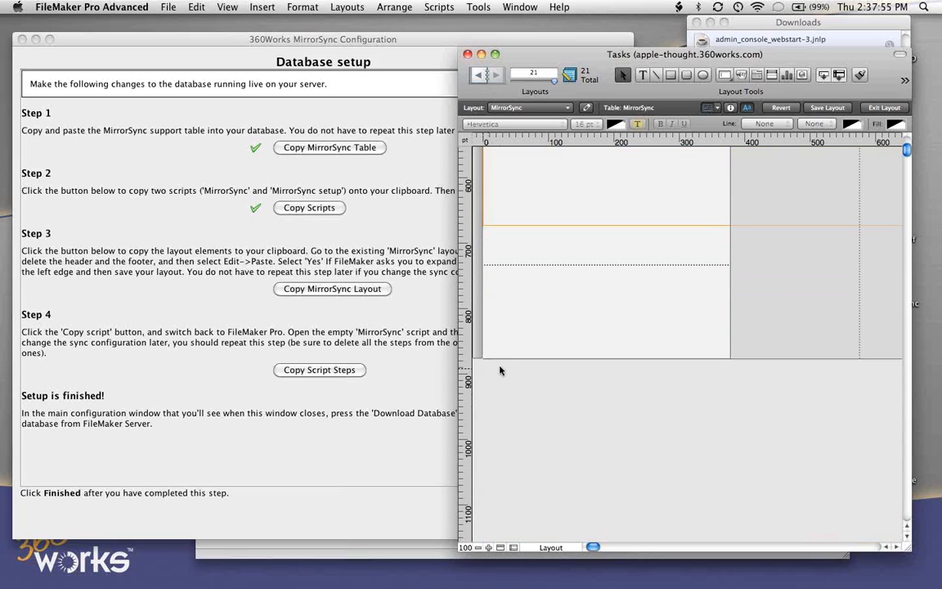
pyautogui.moveTo(513, 358); pyautogui.dragTo(525, 166)
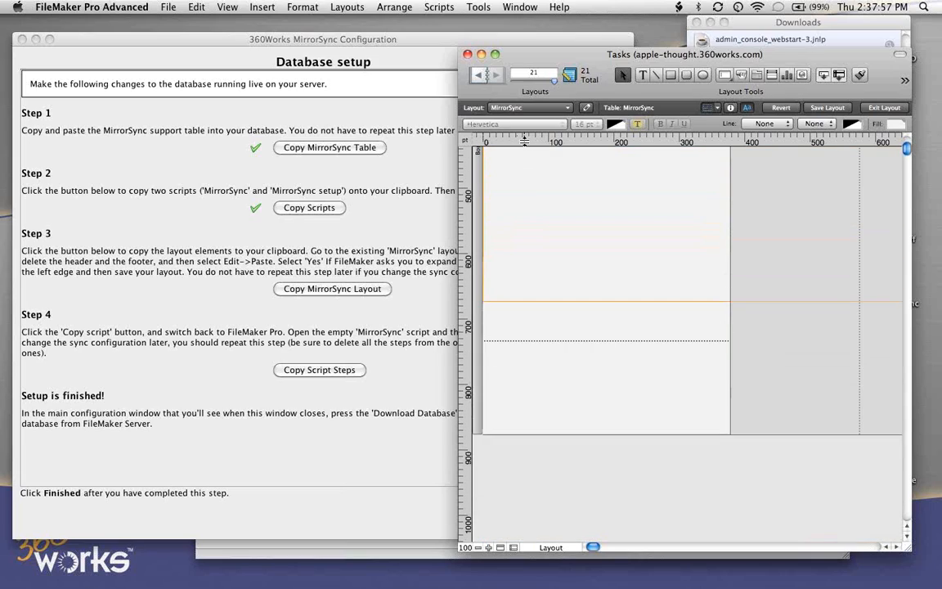
pyautogui.press('super+v')
pyautogui.moveTo(541, 343); pyautogui.dragTo(541, 336)
pyautogui.scroll(5, 660, 332)
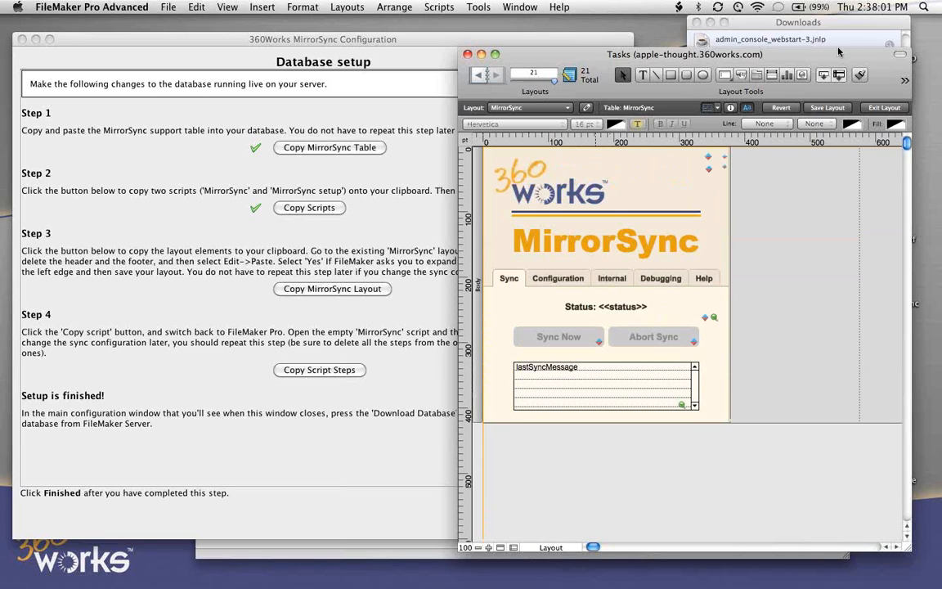
pyautogui.click(834, 108)
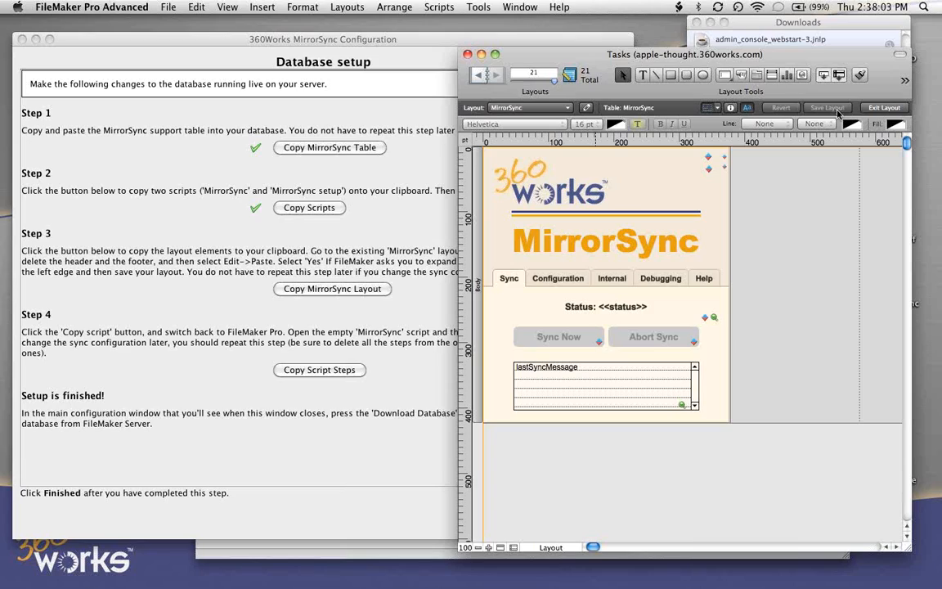
pyautogui.click(884, 108)
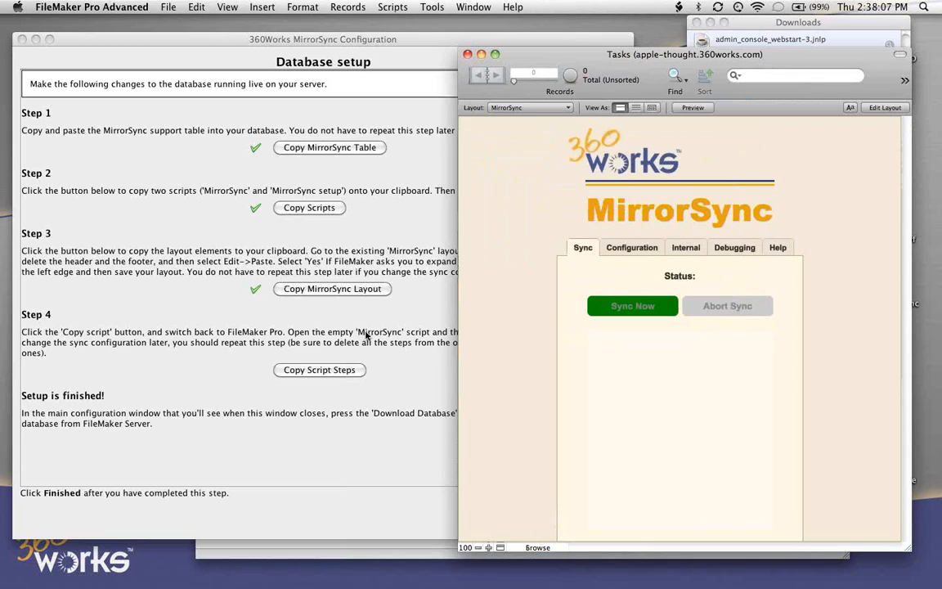
# - Copy the MirrorSync script steps from the database setup page and dismiss the instructions
pyautogui.click(342, 306)
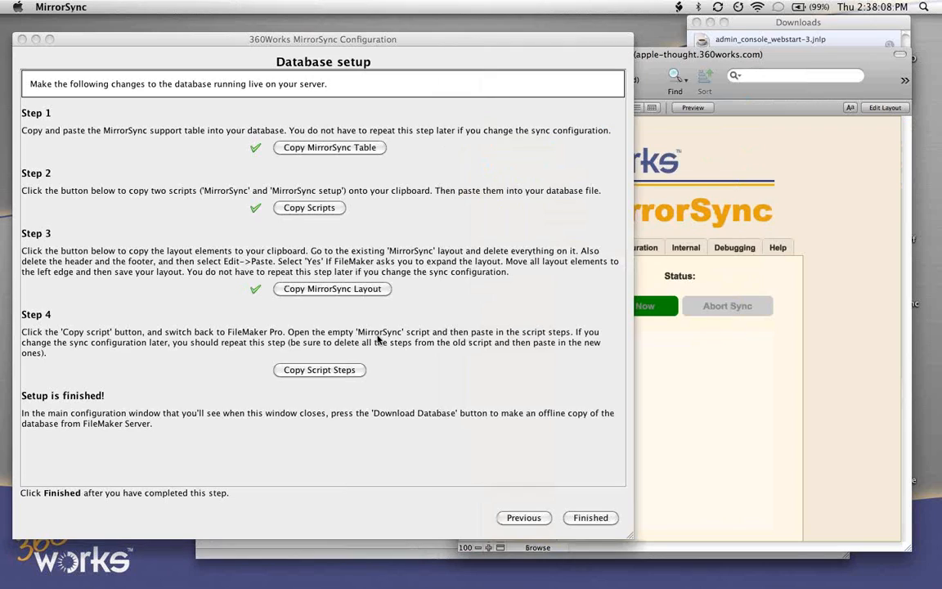
pyautogui.click(320, 371)
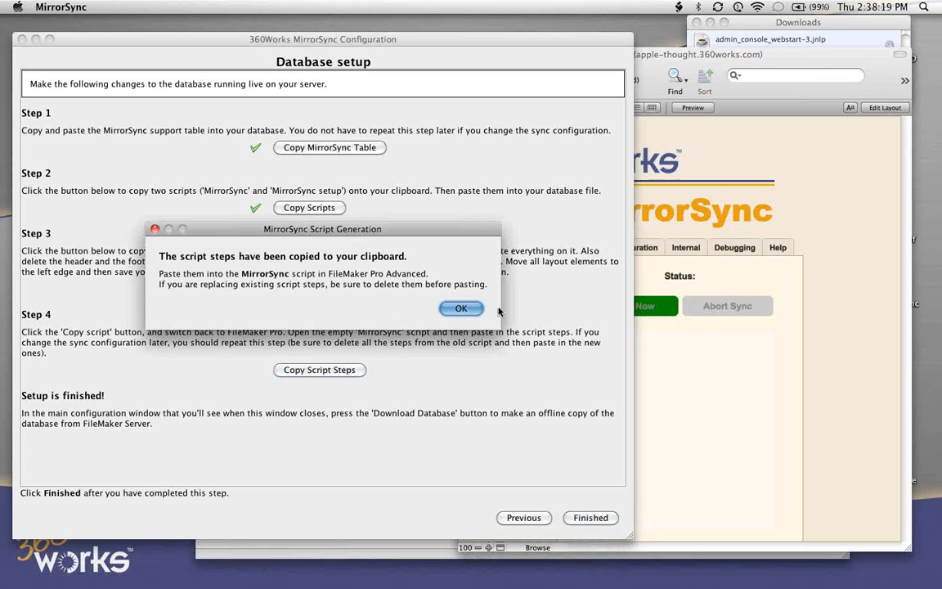
pyautogui.click(463, 308)
# - Switch to FileMaker, open the empty MirrorSync script for editing, and paste the copied script steps into it
pyautogui.click(738, 342)
pyautogui.click(394, 7)
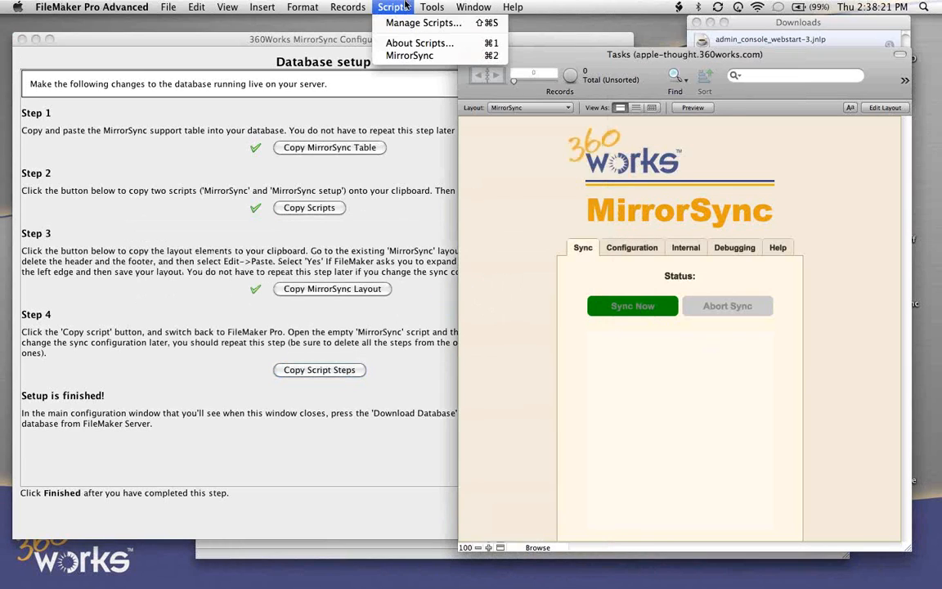
pyautogui.click(421, 23)
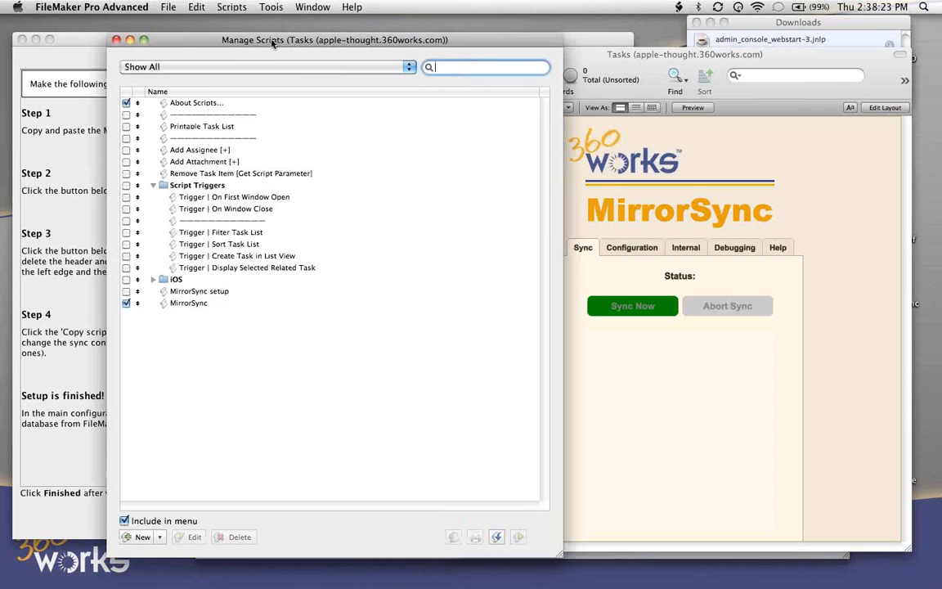
pyautogui.moveTo(273, 43); pyautogui.dragTo(559, 46)
pyautogui.doubleClick(474, 306)
pyautogui.click(622, 312)
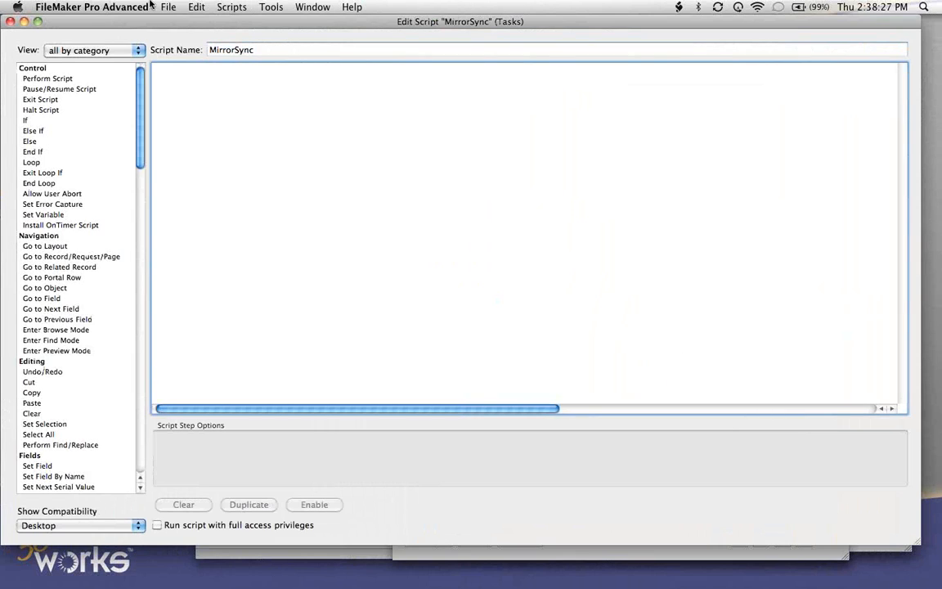
pyautogui.click(195, 7)
pyautogui.click(214, 82)
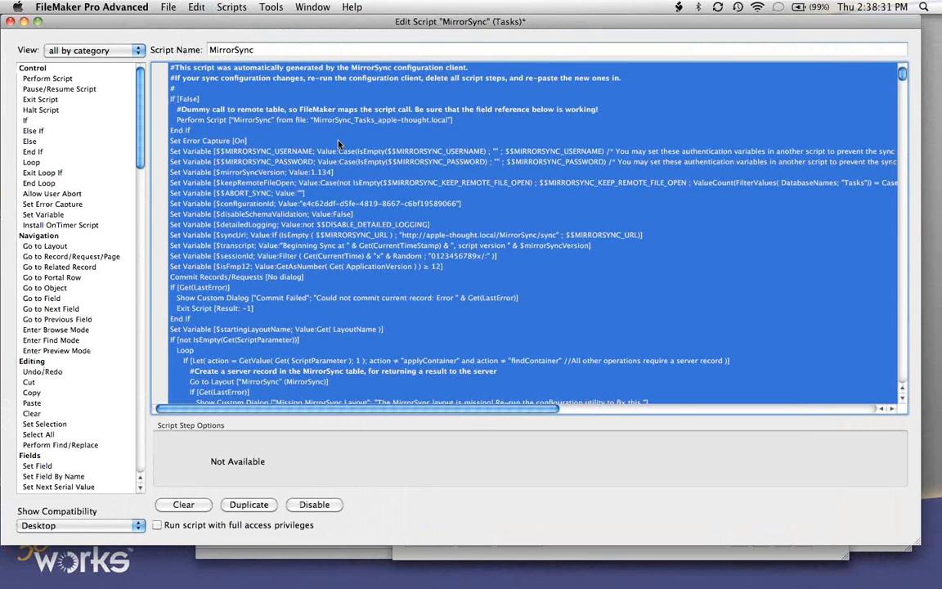
# - Look through the pasted MirrorSync script, from its opening variables through the steps that gather changes and look up records by primary key
pyautogui.click(304, 129)
pyautogui.scroll(-4, 457, 168)
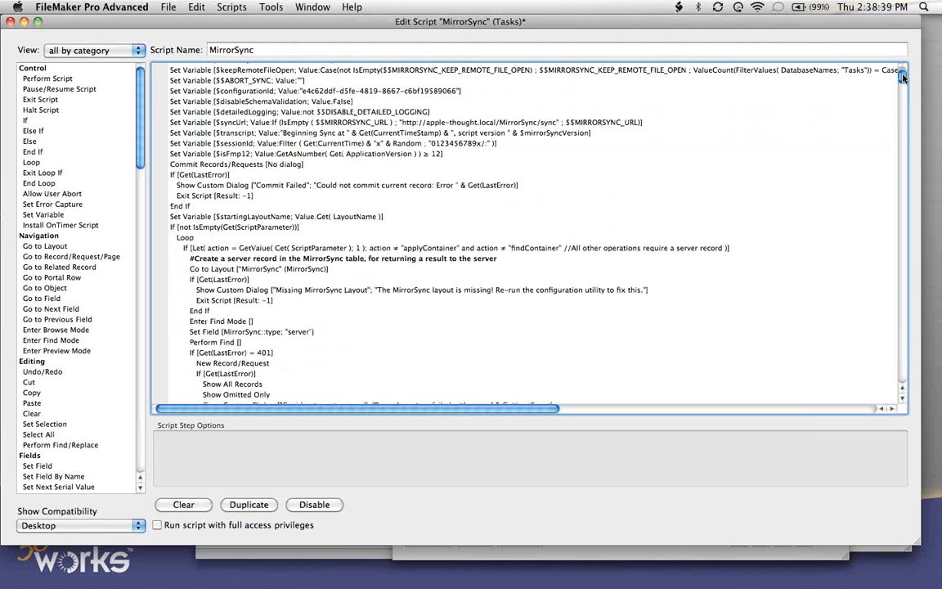
pyautogui.moveTo(904, 82); pyautogui.dragTo(545, 254)
pyautogui.scroll(10, 545, 254)
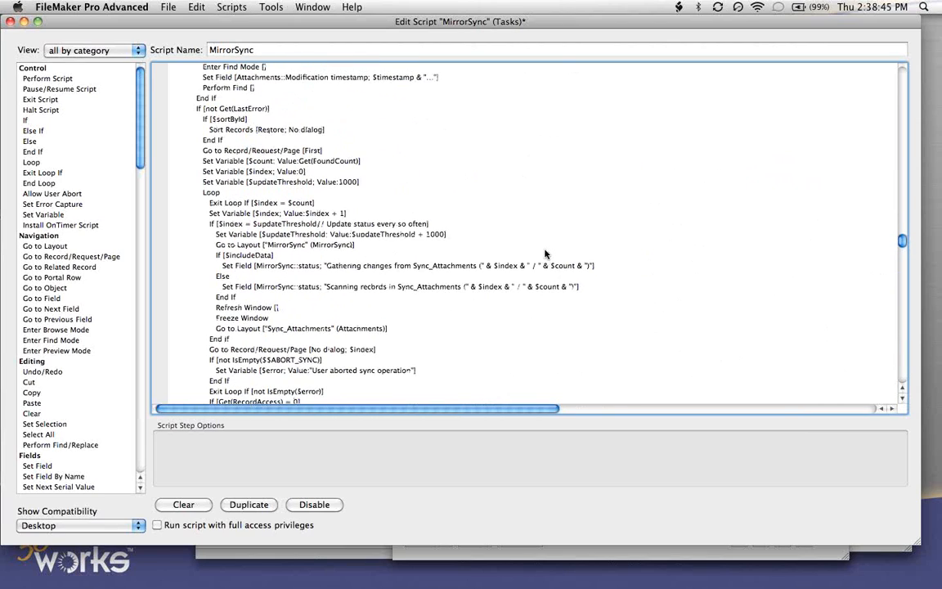
pyautogui.scroll(5, 545, 254)
pyautogui.scroll(-20, 546, 254)
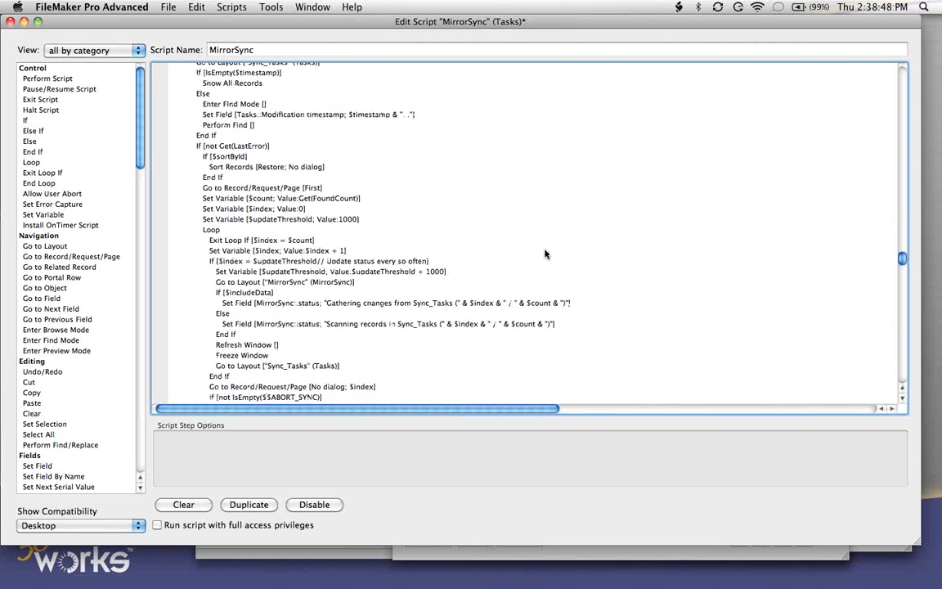
pyautogui.scroll(-20, 545, 255)
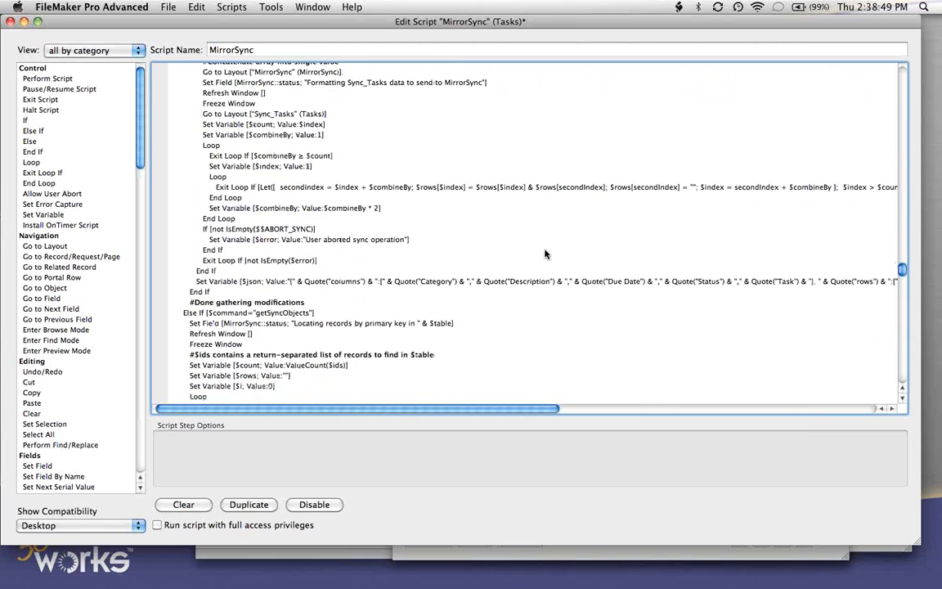
pyautogui.scroll(-20, 545, 255)
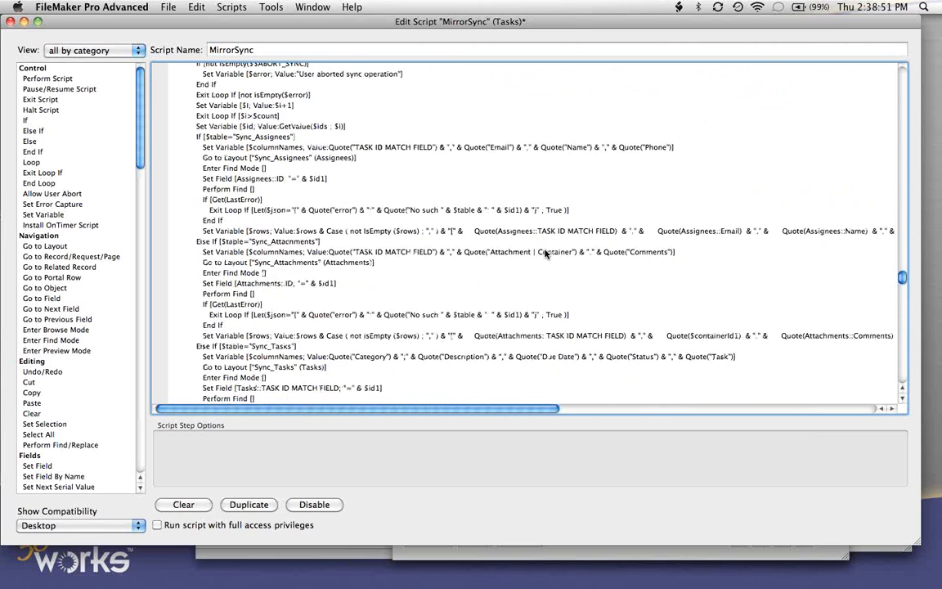
pyautogui.scroll(-10, 546, 254)
pyautogui.scroll(-5, 546, 254)
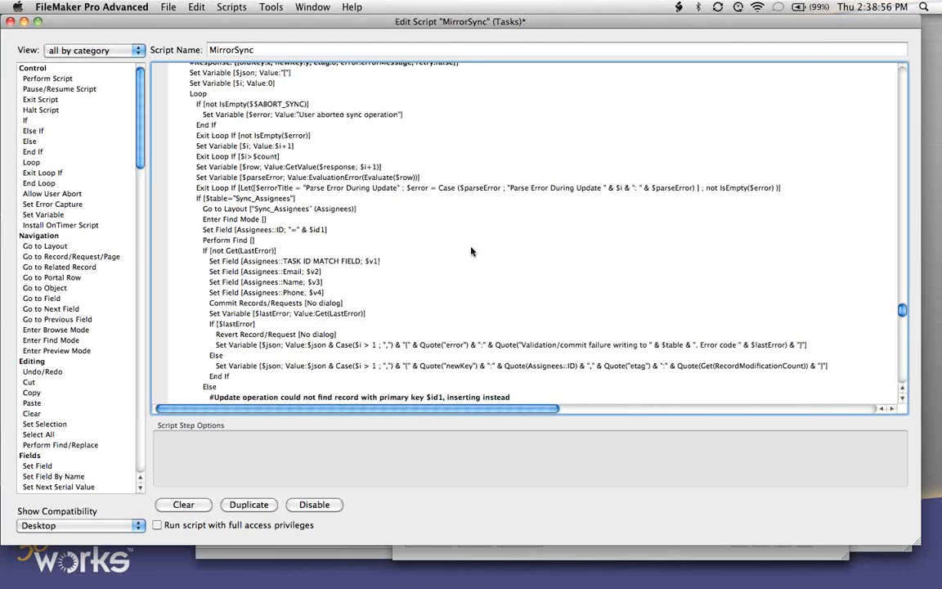
pyautogui.scroll(5, 471, 251)
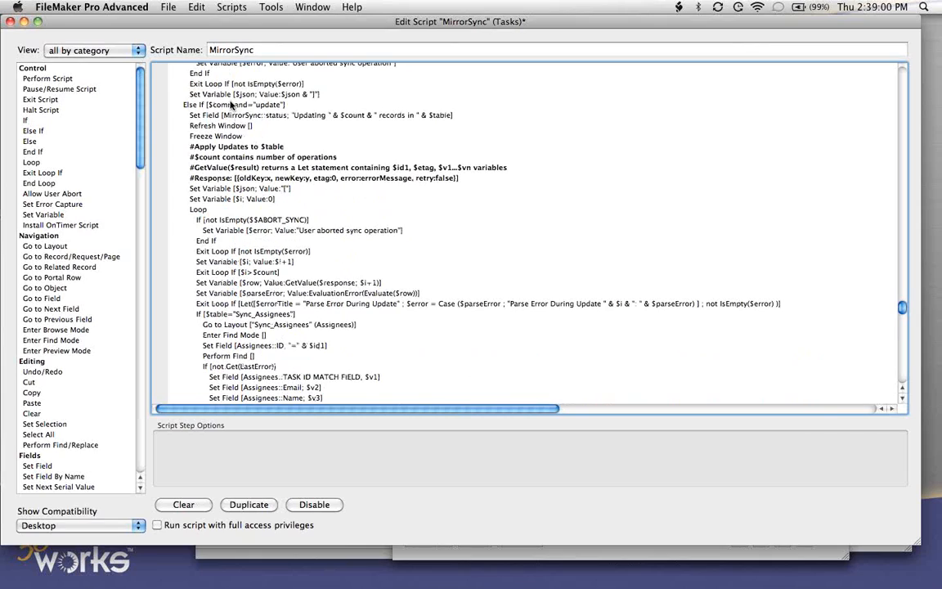
# - Examine the script's update section, including the Set Field steps for the Assignees, Attachments and Tasks tables
pyautogui.click(231, 105)
pyautogui.click(264, 116)
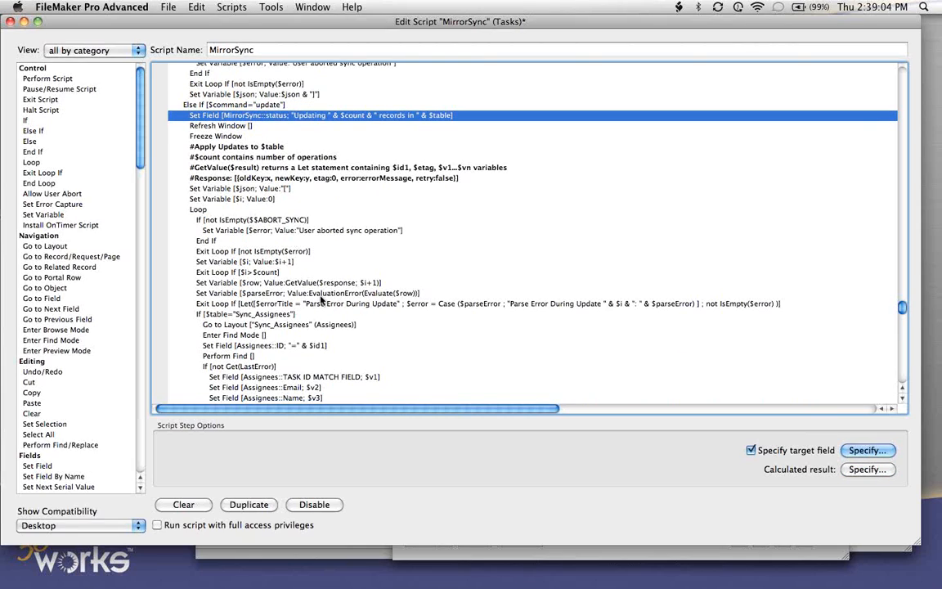
pyautogui.scroll(-1, 322, 301)
pyautogui.scroll(-1, 320, 300)
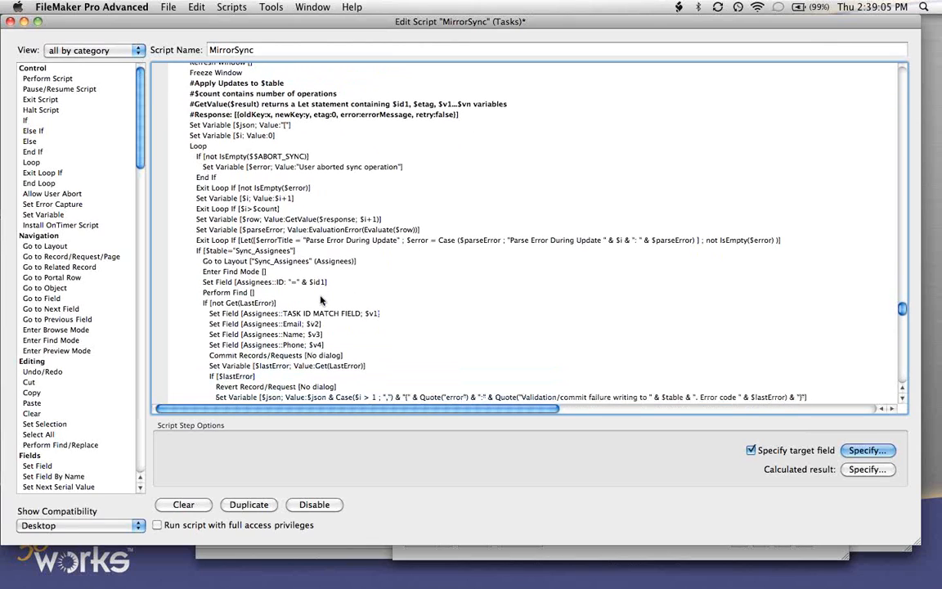
pyautogui.click(276, 314)
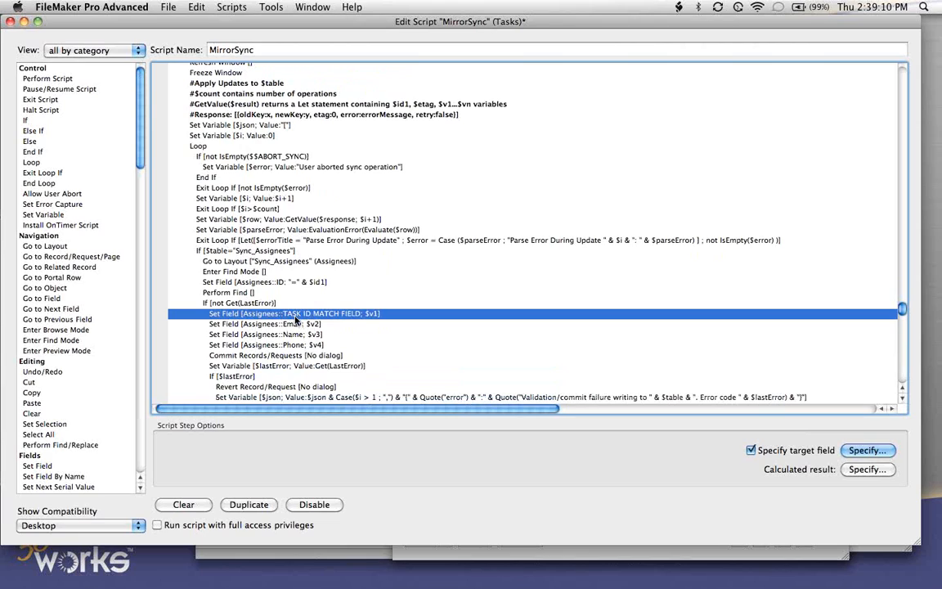
pyautogui.click(296, 323)
pyautogui.click(303, 336)
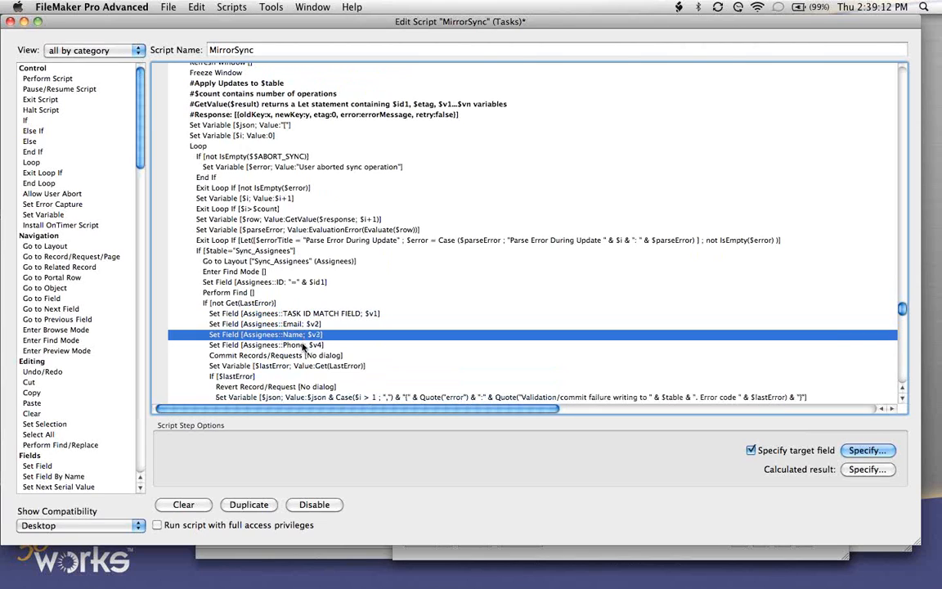
pyautogui.click(304, 345)
pyautogui.scroll(-1, 302, 345)
pyautogui.scroll(-15, 303, 348)
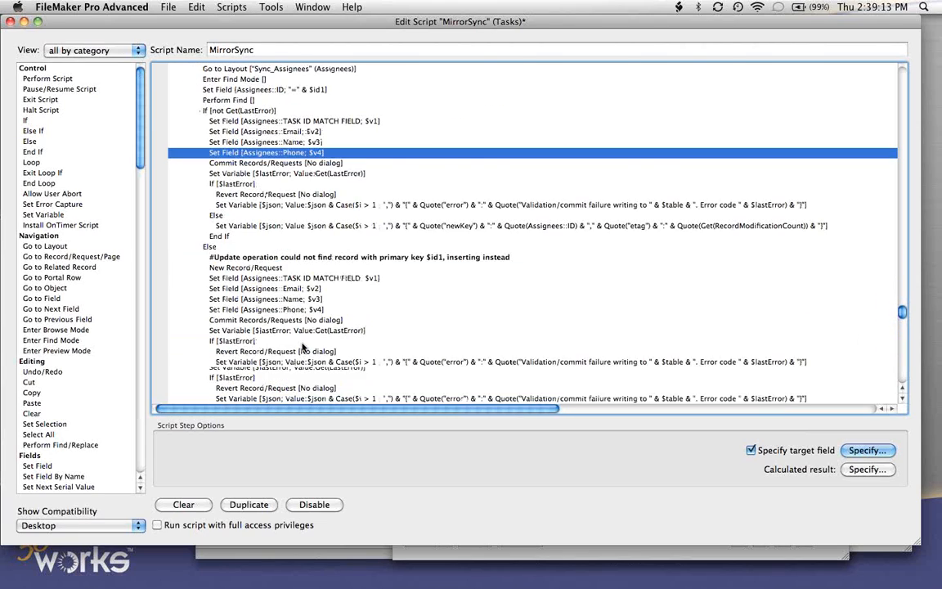
pyautogui.click(280, 131)
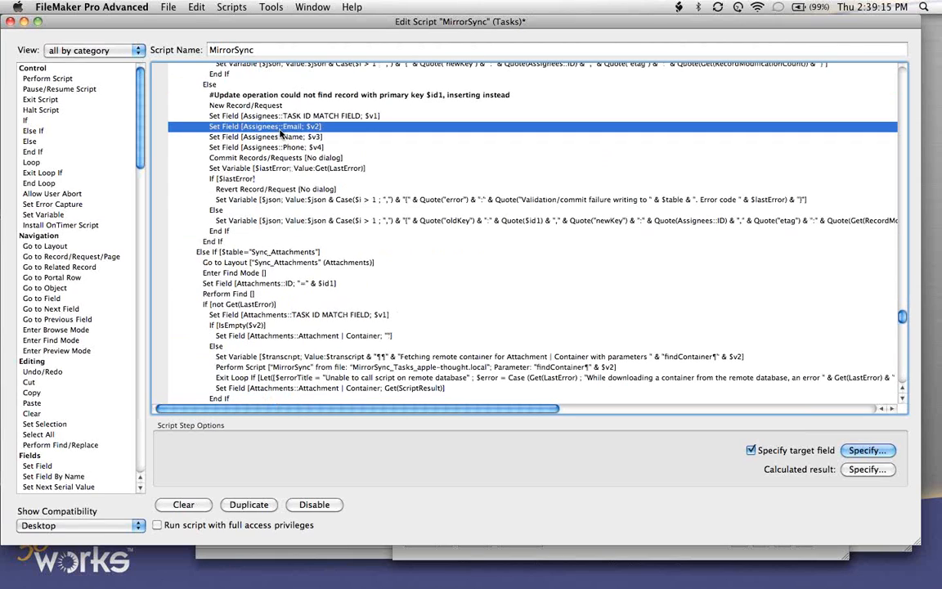
pyautogui.scroll(-10, 280, 133)
pyautogui.scroll(-12, 279, 133)
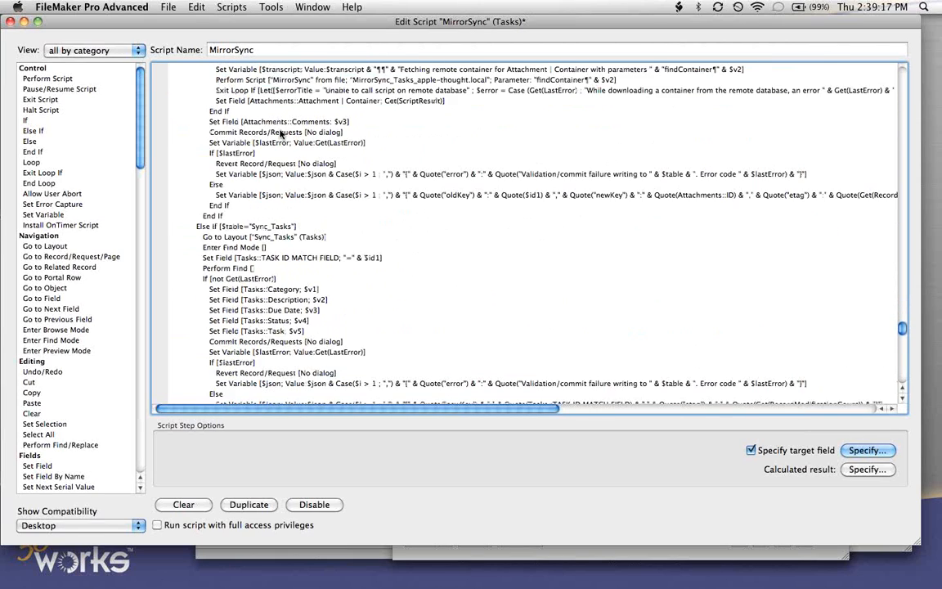
pyautogui.scroll(-6, 279, 133)
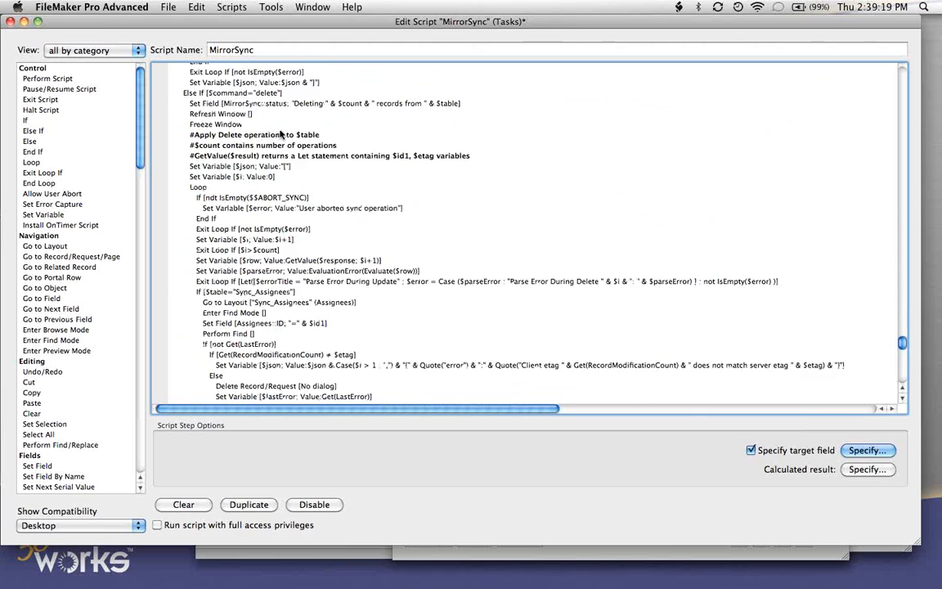
# - Examine the script's delete section for each synced table, and return to the steps that look up records by primary key
pyautogui.scroll(3, 280, 133)
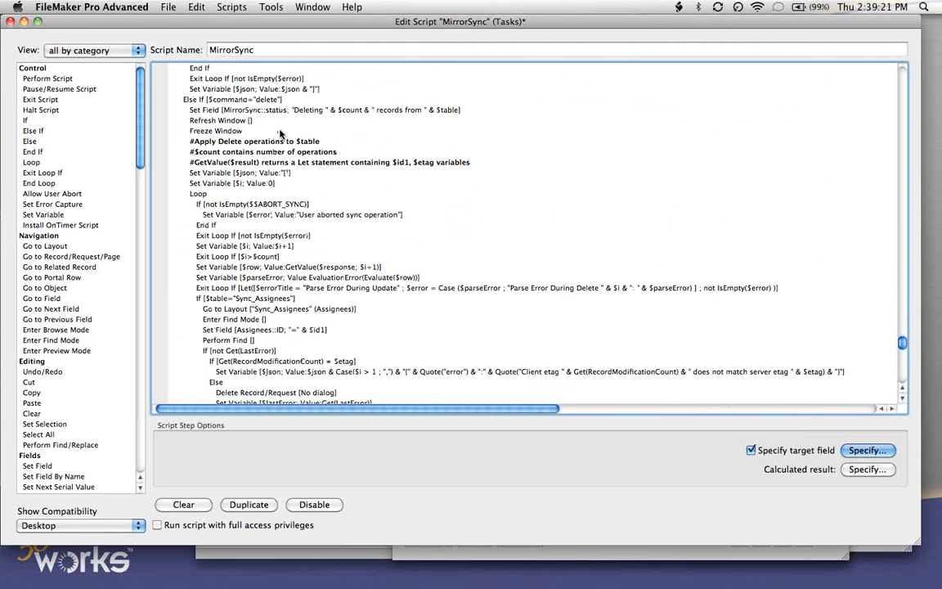
pyautogui.scroll(3, 280, 133)
pyautogui.click(279, 133)
pyautogui.scroll(-7, 270, 132)
pyautogui.scroll(-15, 267, 132)
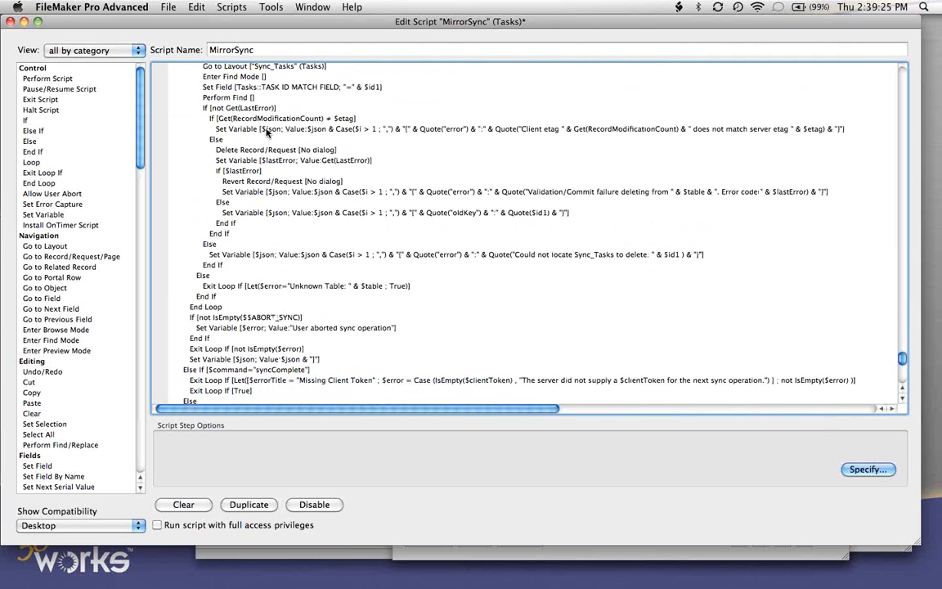
pyautogui.scroll(3, 267, 133)
pyautogui.click(249, 99)
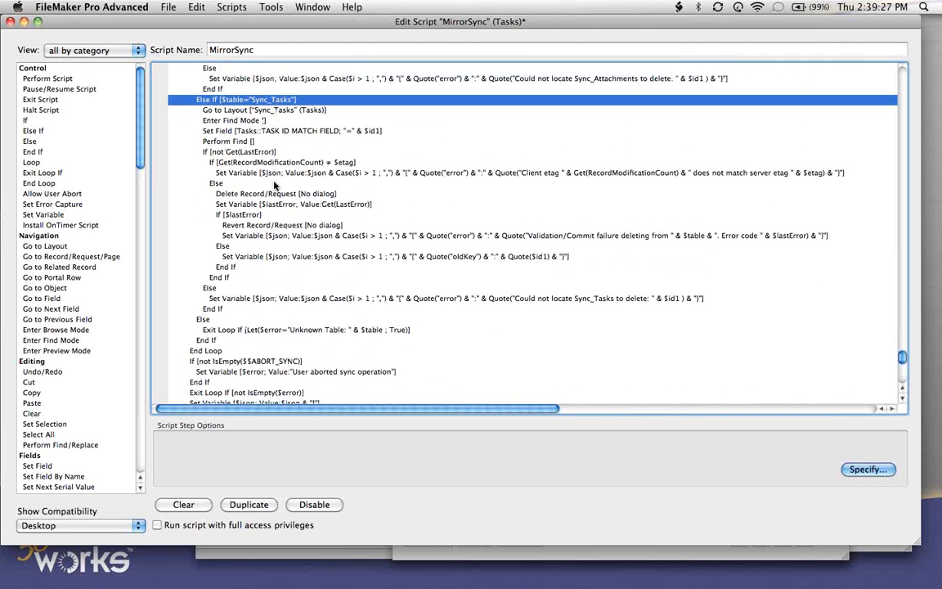
pyautogui.scroll(10, 274, 185)
pyautogui.scroll(10, 274, 185)
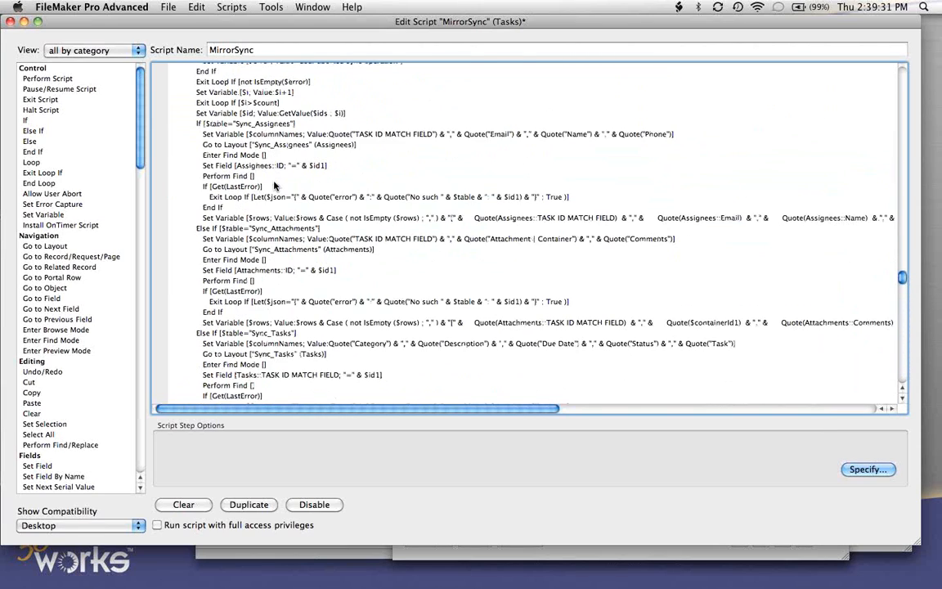
pyautogui.scroll(1, 274, 187)
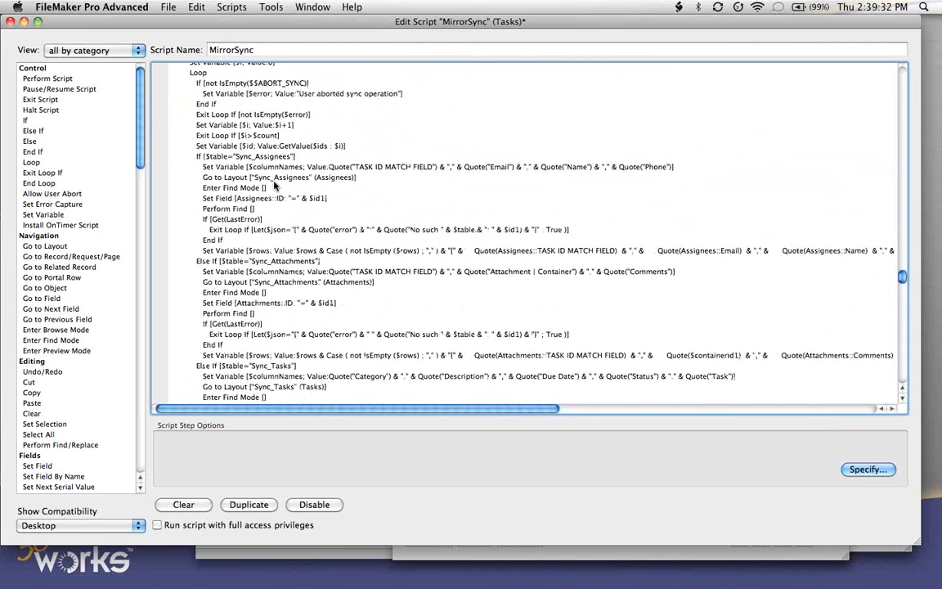
# - Close the MirrorSync script, saving its changes, and close the script management window
pyautogui.click(10, 22)
pyautogui.click(574, 215)
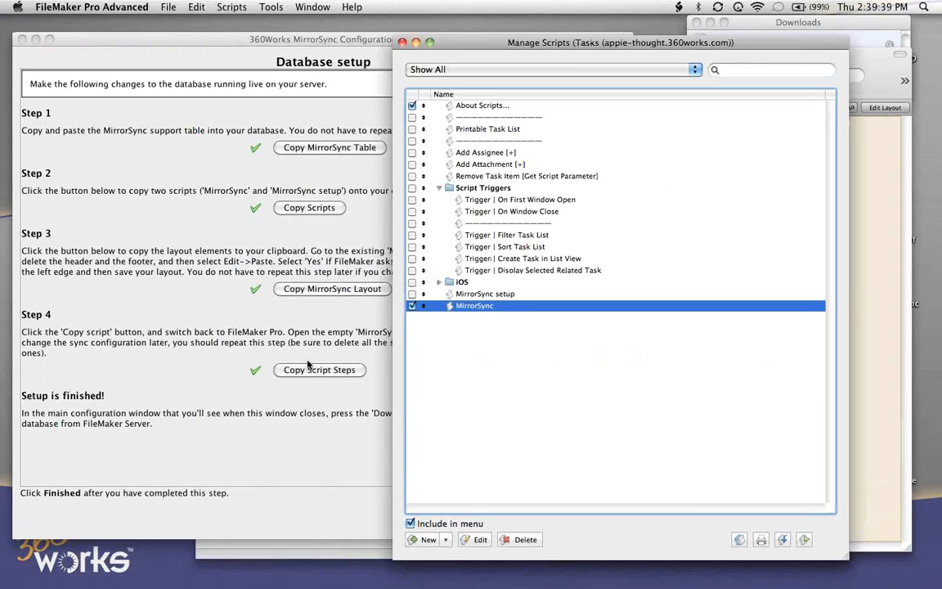
pyautogui.click(401, 41)
# - Finish the database setup in MirrorSync and begin downloading a copy of the Tasks database, accepting the download instructions
pyautogui.click(391, 455)
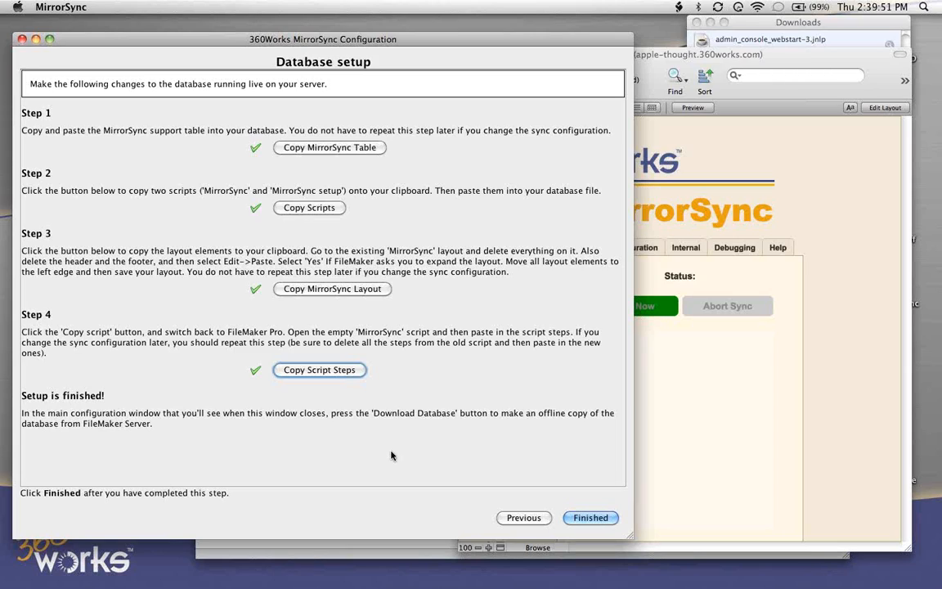
pyautogui.click(588, 519)
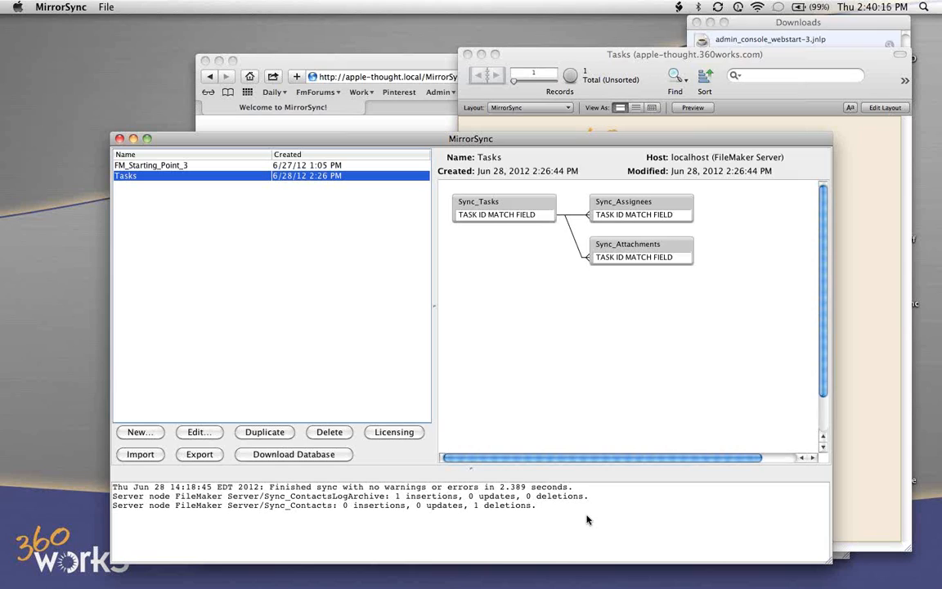
pyautogui.click(325, 456)
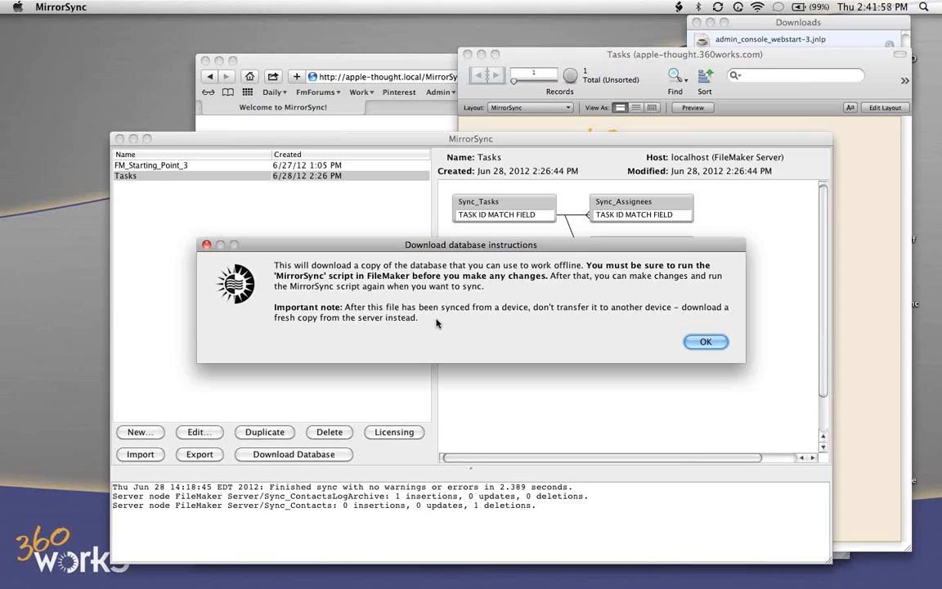
pyautogui.click(706, 343)
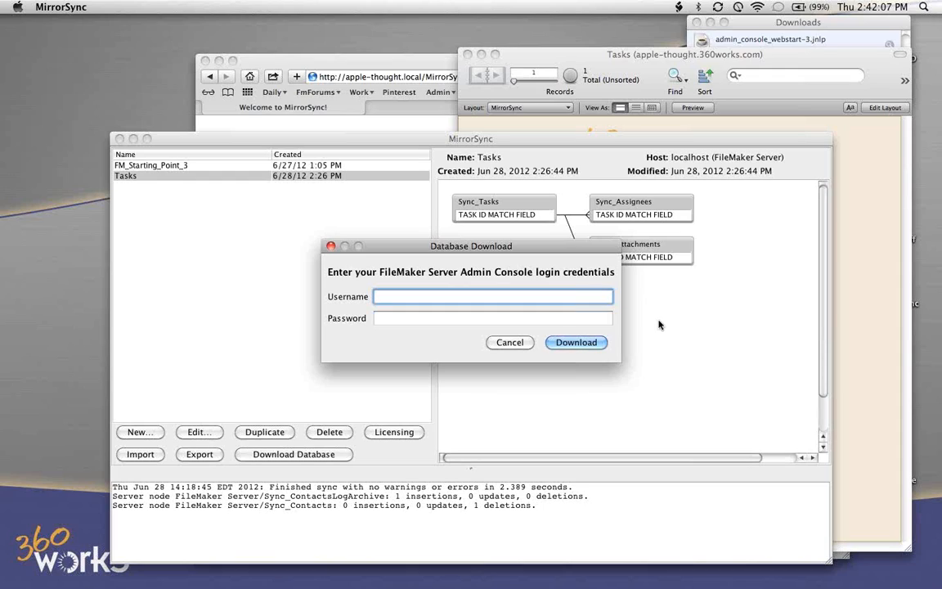
# - Enter the FileMaker Server Admin Console username and password for the download, and specify that the solution is a single database file
pyautogui.write('admin')
pyautogui.press('Tab')
pyautogui.write('a••••••')
pyautogui.press('Return')
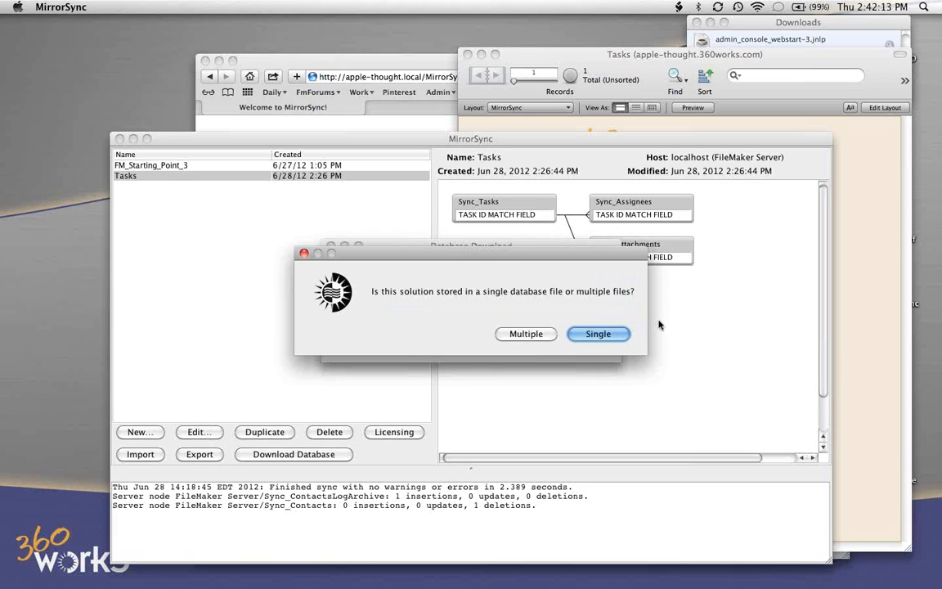
pyautogui.click(603, 336)
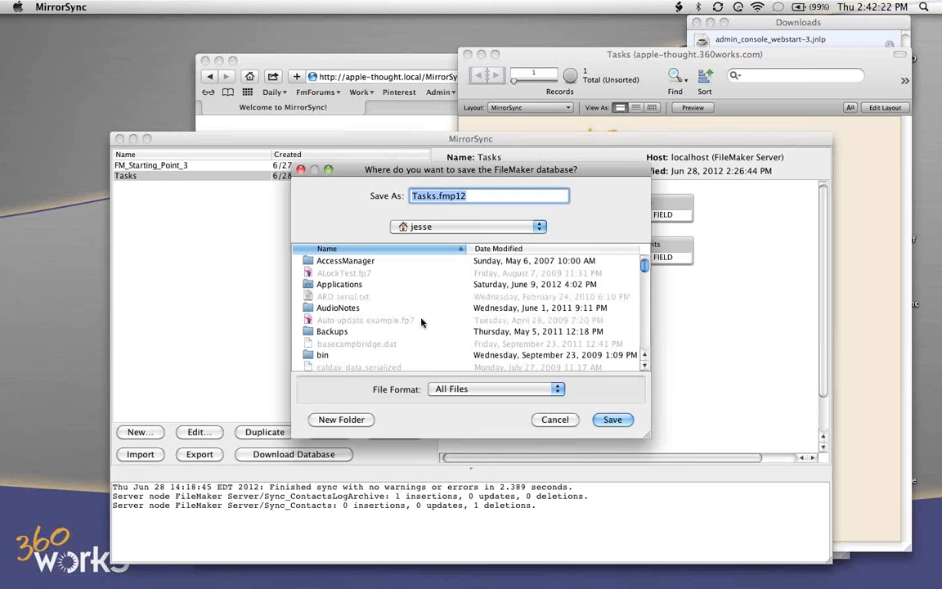
# - Save the downloaded database as Tasks offline.fmp12 in the Files for MirrorSync presentation folder, and open the downloaded copy
pyautogui.scroll(-3, 421, 322)
pyautogui.scroll(-3, 422, 322)
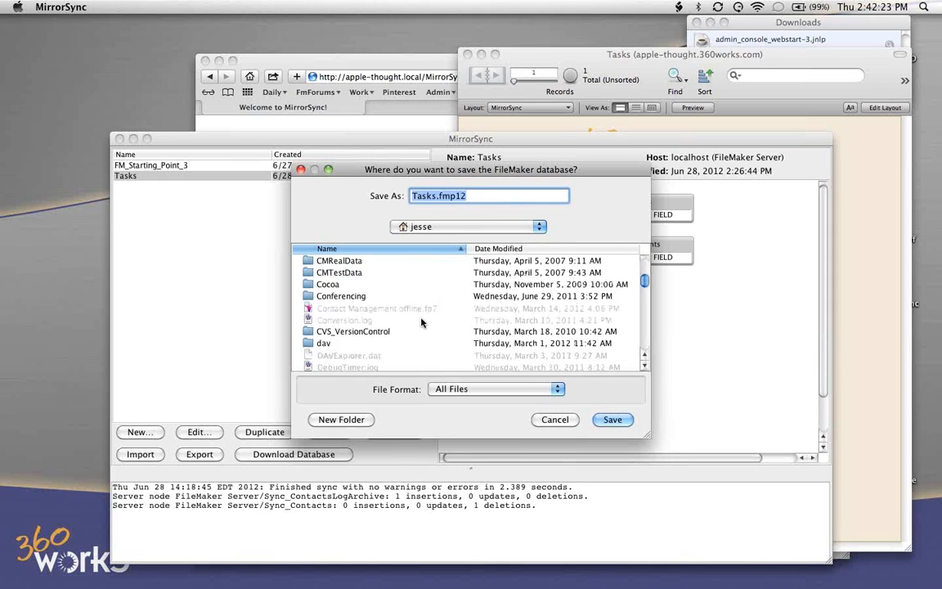
pyautogui.doubleClick(352, 272)
pyautogui.click(435, 196)
pyautogui.write('offline')
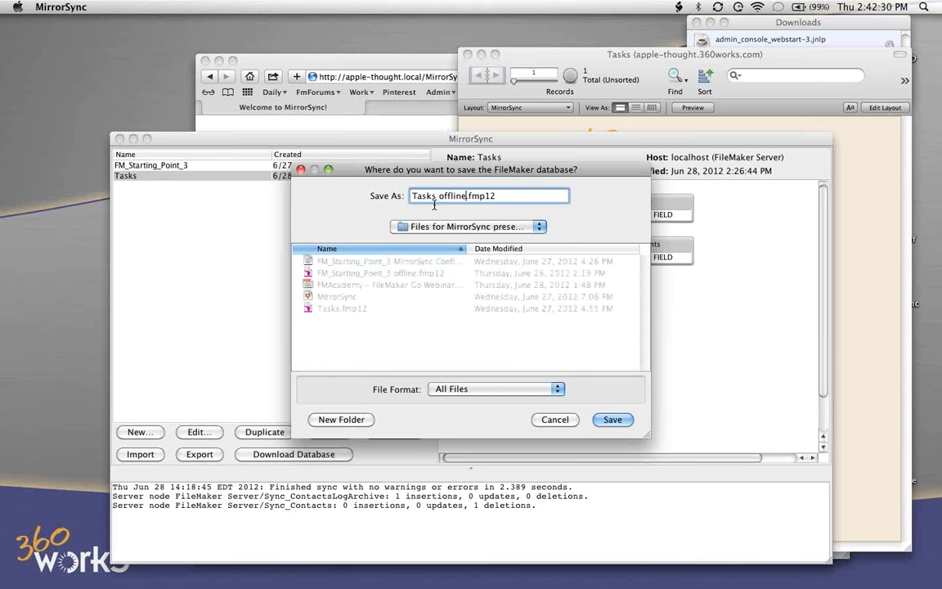
pyautogui.click(613, 420)
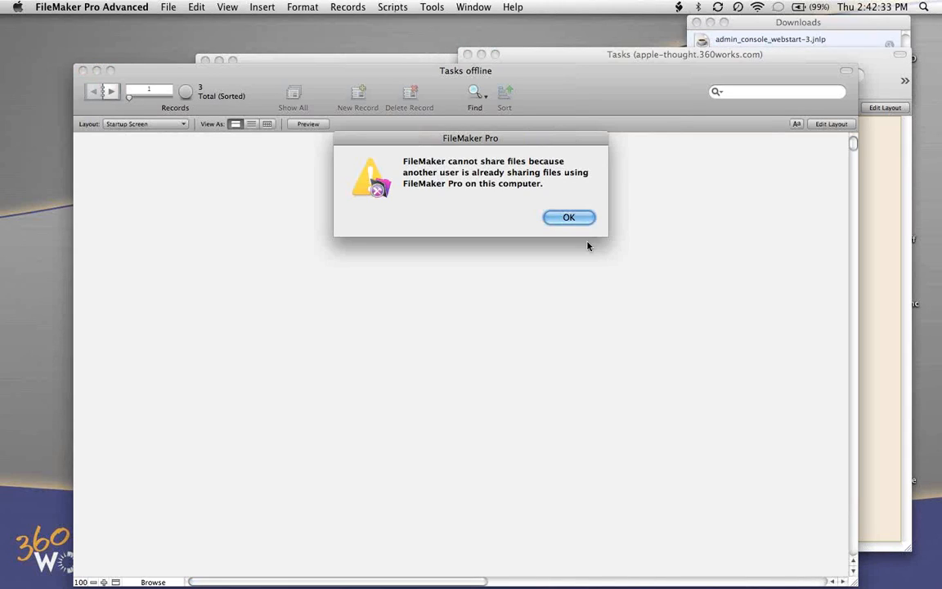
pyautogui.click(570, 217)
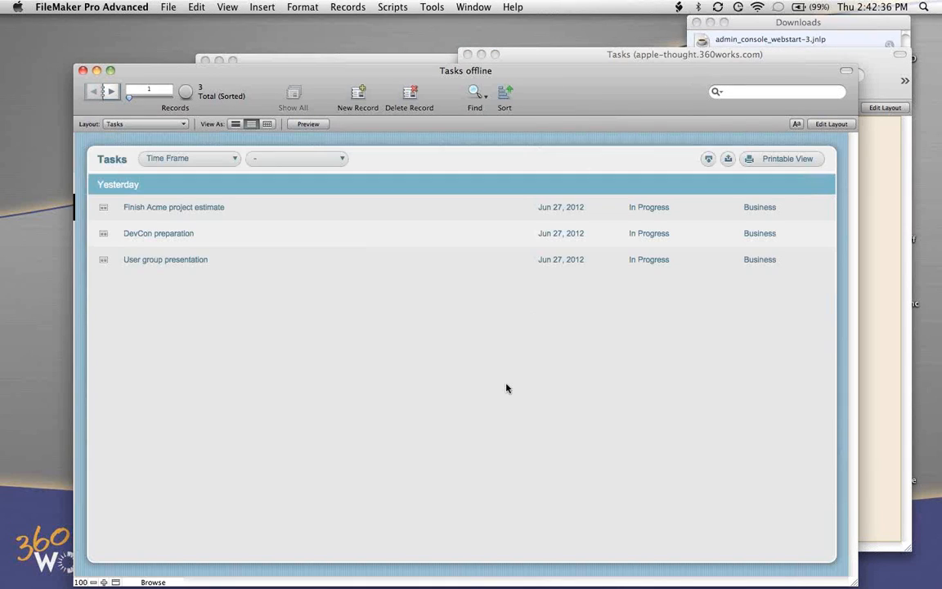
# - Check the offline copy's script list for the MirrorSync script, and close the Tasks offline file
pyautogui.click(393, 8)
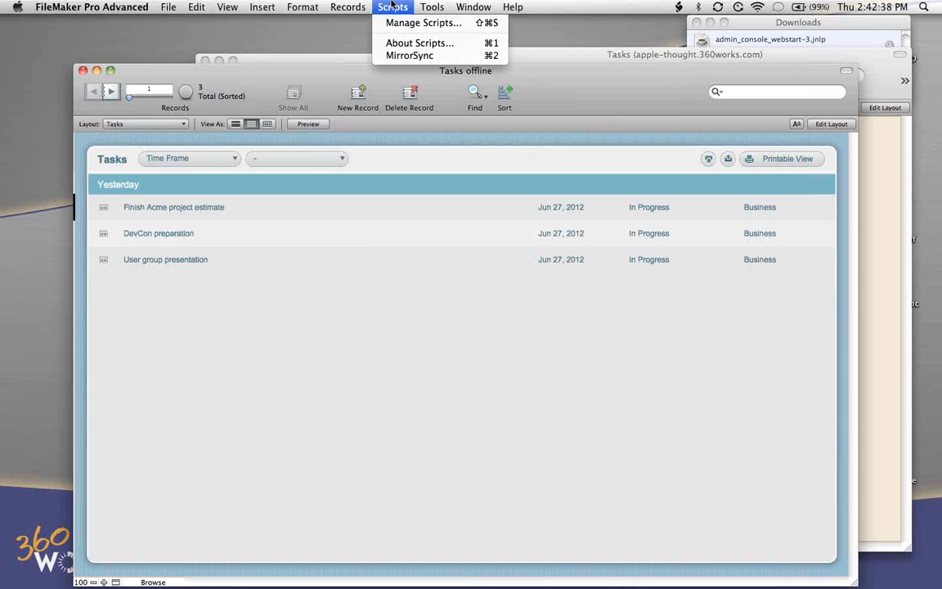
pyautogui.click(423, 342)
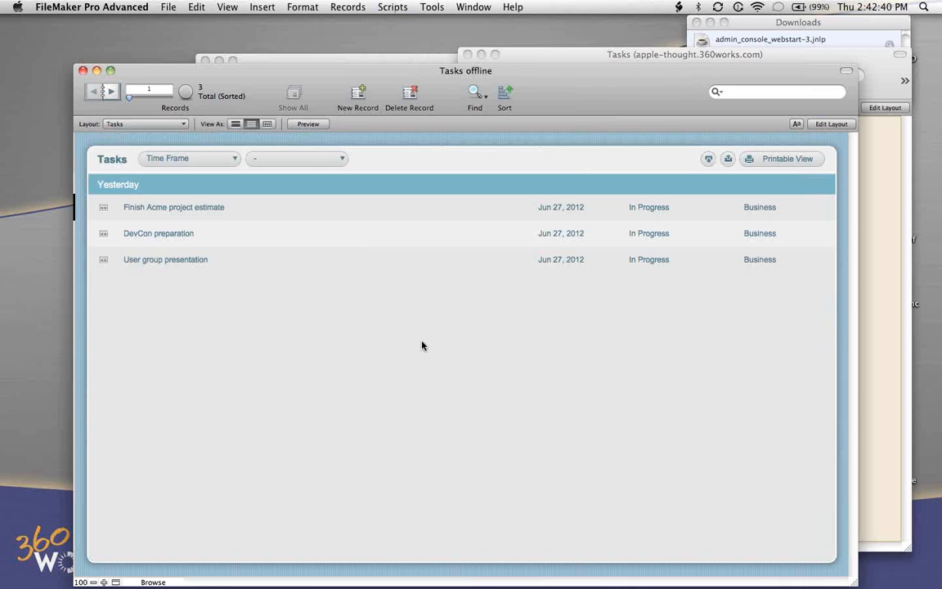
pyautogui.click(393, 7)
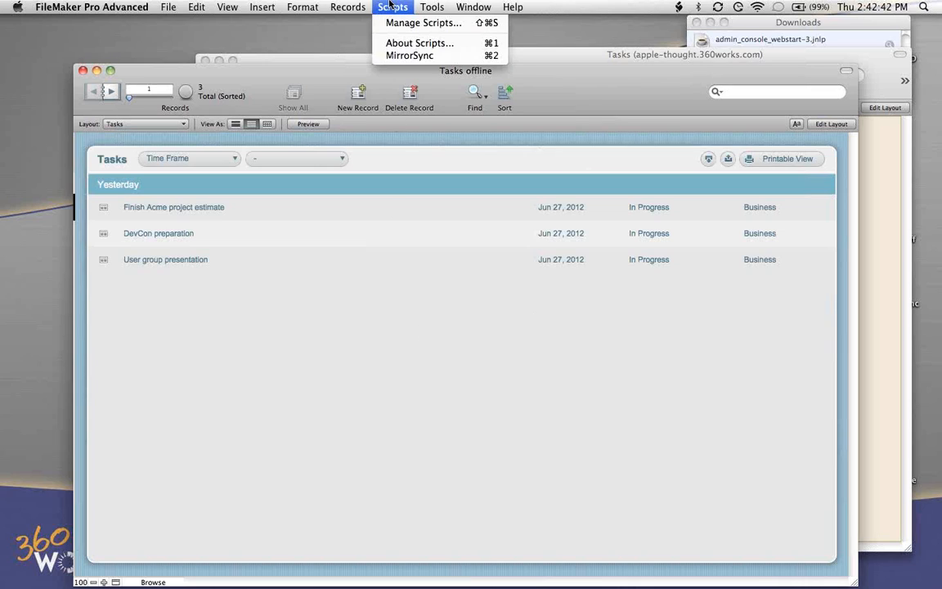
pyautogui.click(393, 126)
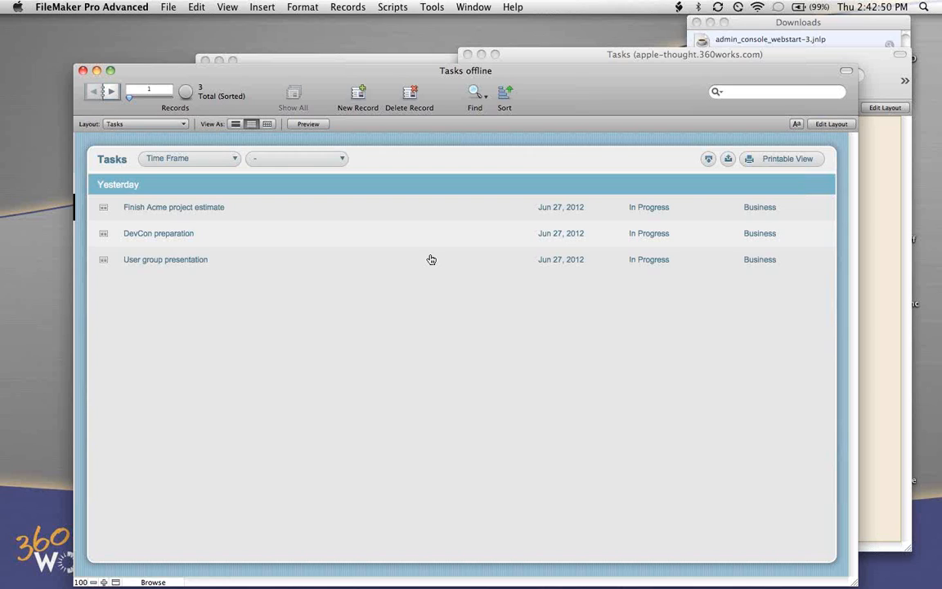
pyautogui.press('super+w')
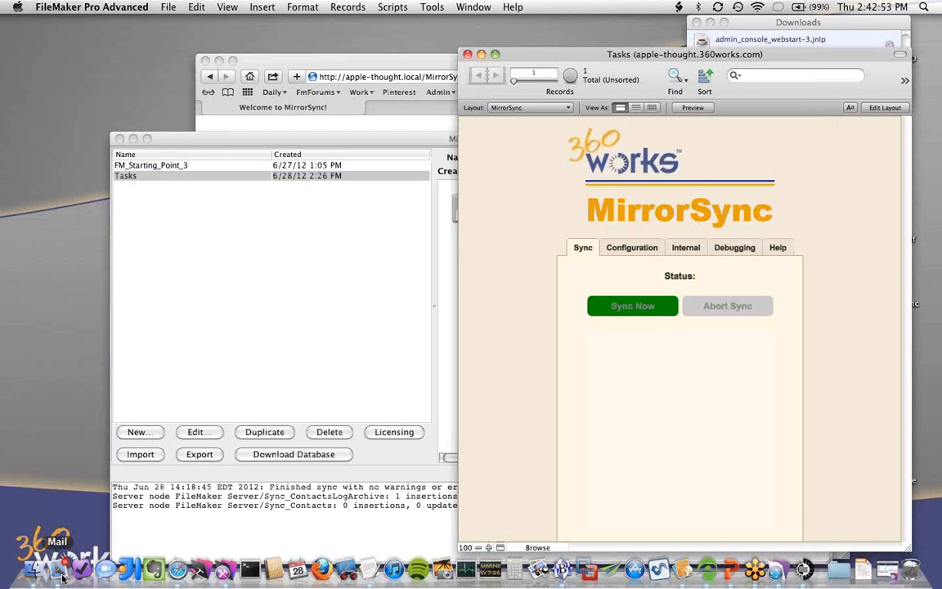
# - Switch to Mail, show the Gmail inbox, and start a message to the recipient's Gmail address with the subject "iPad file"
pyautogui.click(62, 572)
pyautogui.click(190, 118)
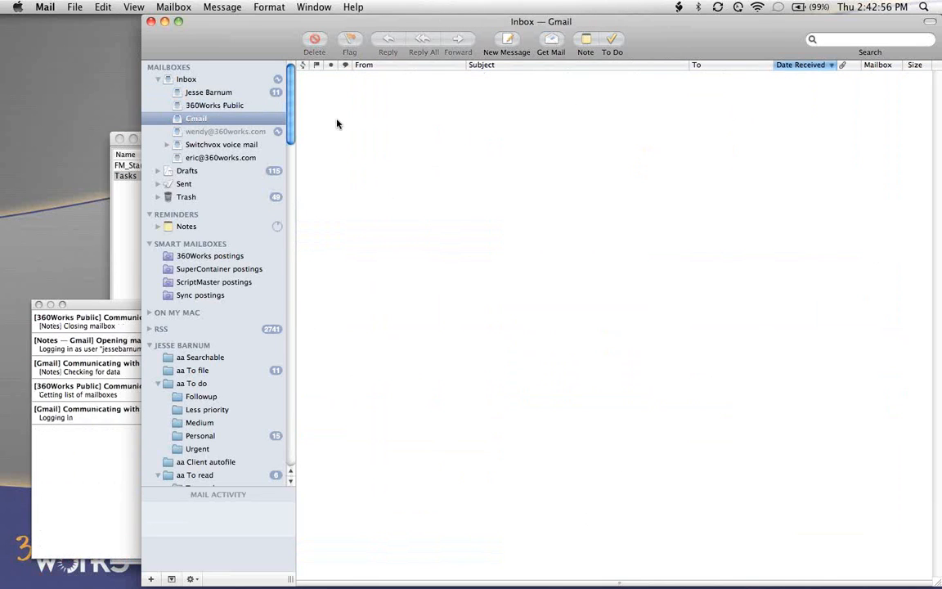
pyautogui.press('super+n')
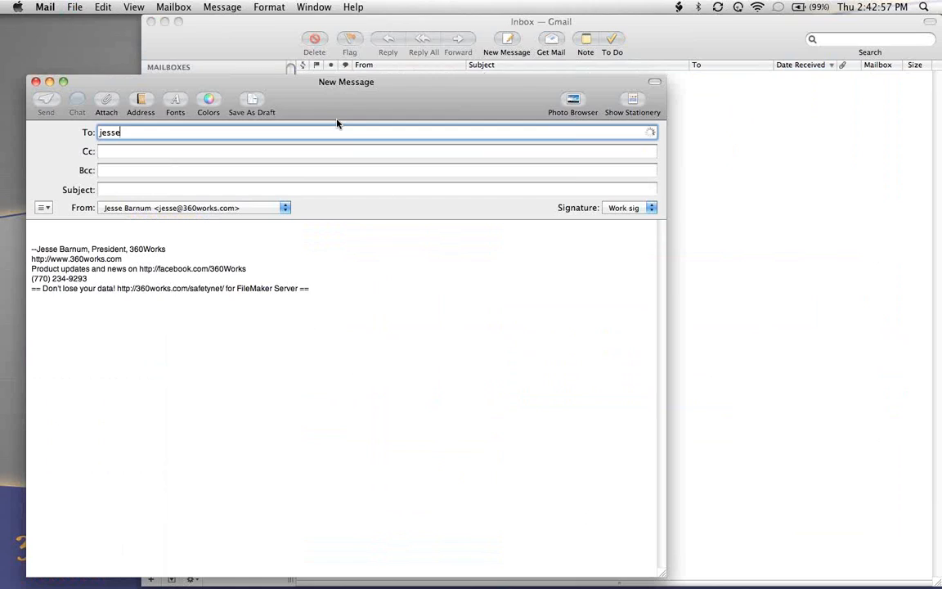
pyautogui.press('Tab')
pyautogui.press('Tab')
pyautogui.press('Tab')
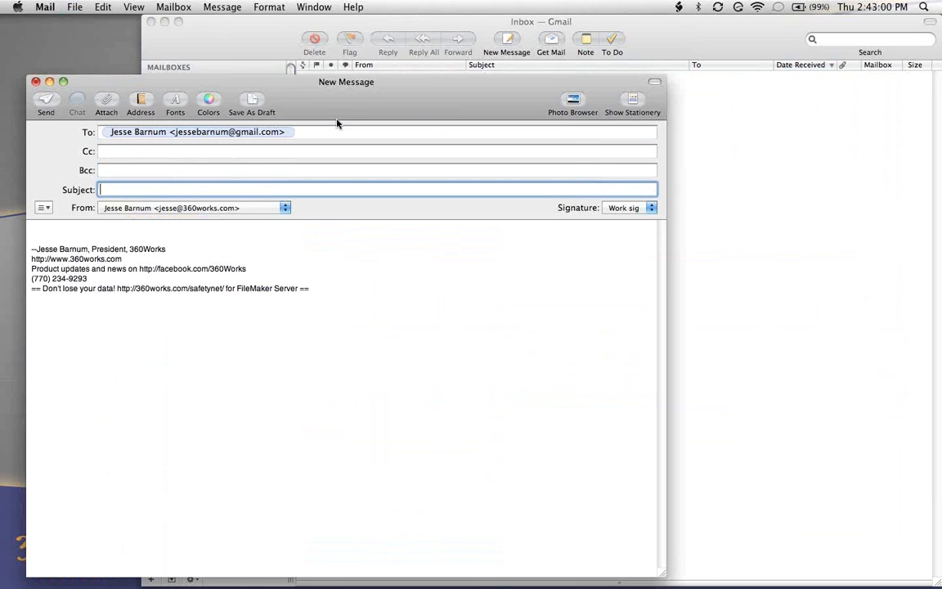
pyautogui.write('iPad file')
pyautogui.press('Tab')
# - Attach Tasks offline.fmp12 from the desktop's Files for MirrorSync presentation folder to the message and send it
pyautogui.click(106, 102)
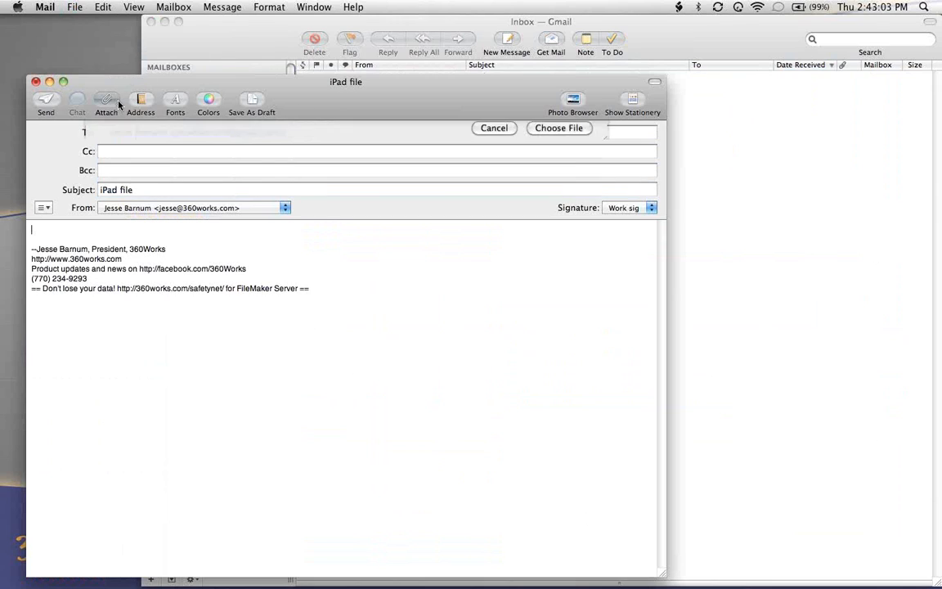
pyautogui.press('super+shift+c')
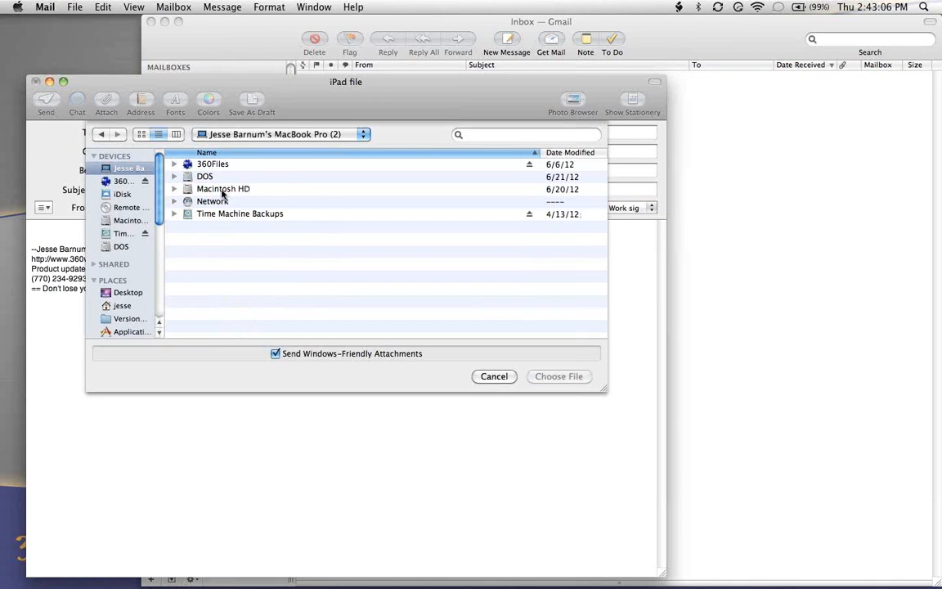
pyautogui.click(114, 293)
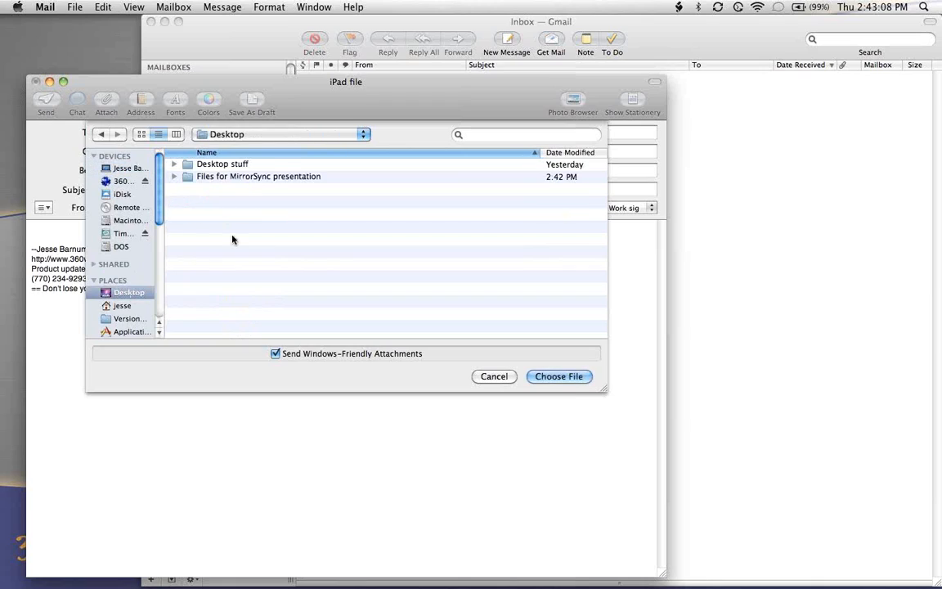
pyautogui.doubleClick(233, 177)
pyautogui.click(223, 215)
pyautogui.doubleClick(222, 214)
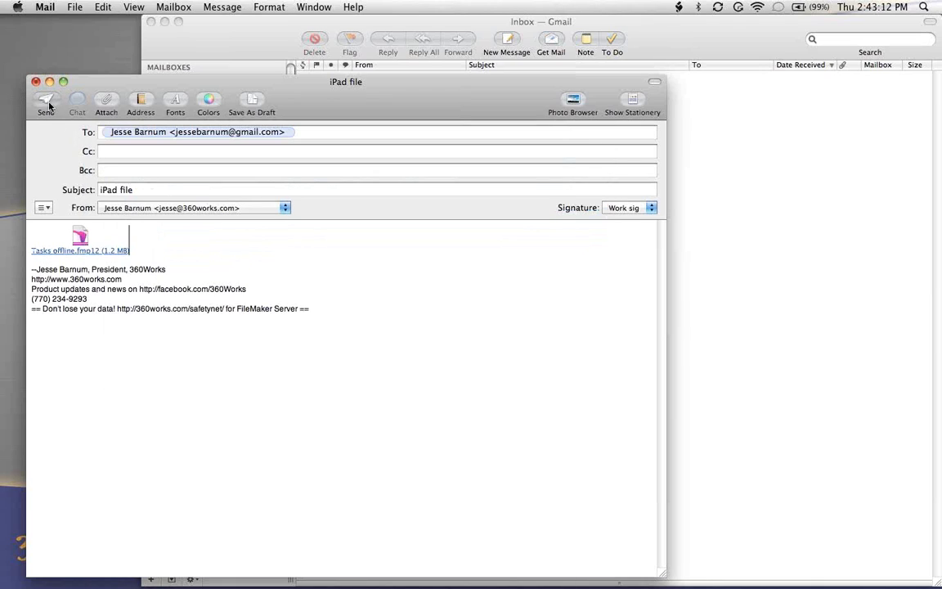
pyautogui.click(45, 102)
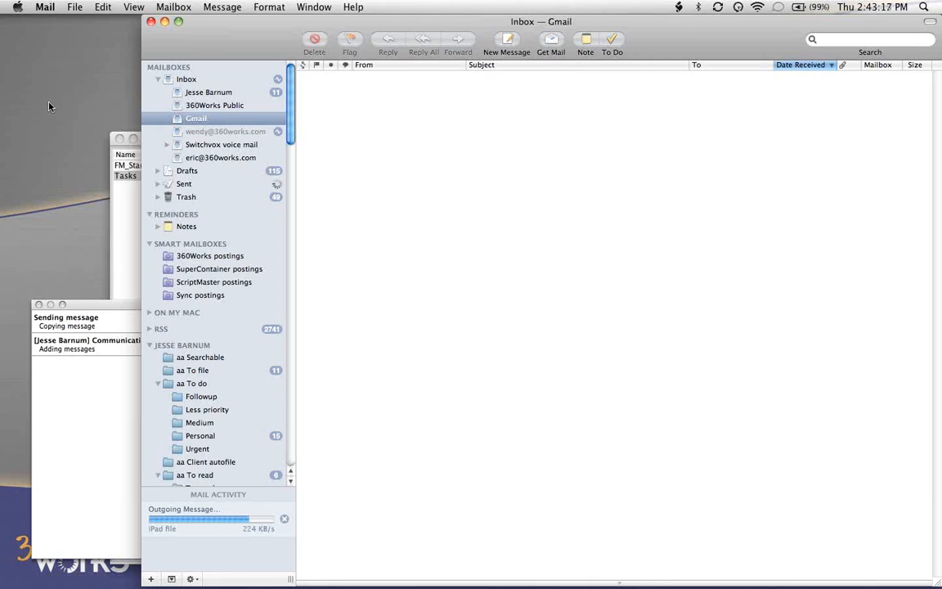
# - Switch to VGA2USB and reposition its iPad display window
pyautogui.press('super+Tab')
pyautogui.press('super+Tab')
pyautogui.press('super+Tab')
pyautogui.press('super+Tab')
pyautogui.press('super+Tab')
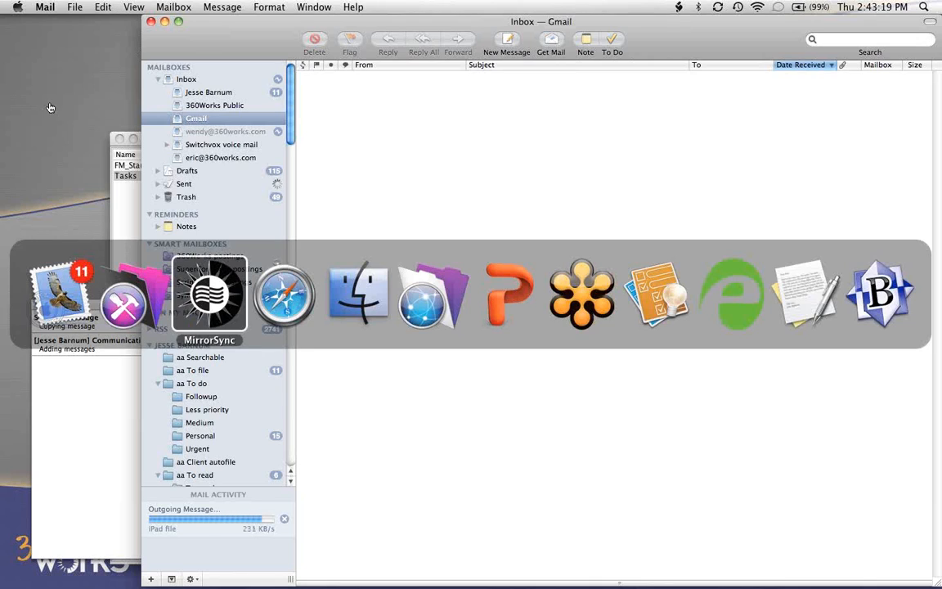
pyautogui.press('super+Tab')
pyautogui.press('super+Tab')
pyautogui.press('super+Tab')
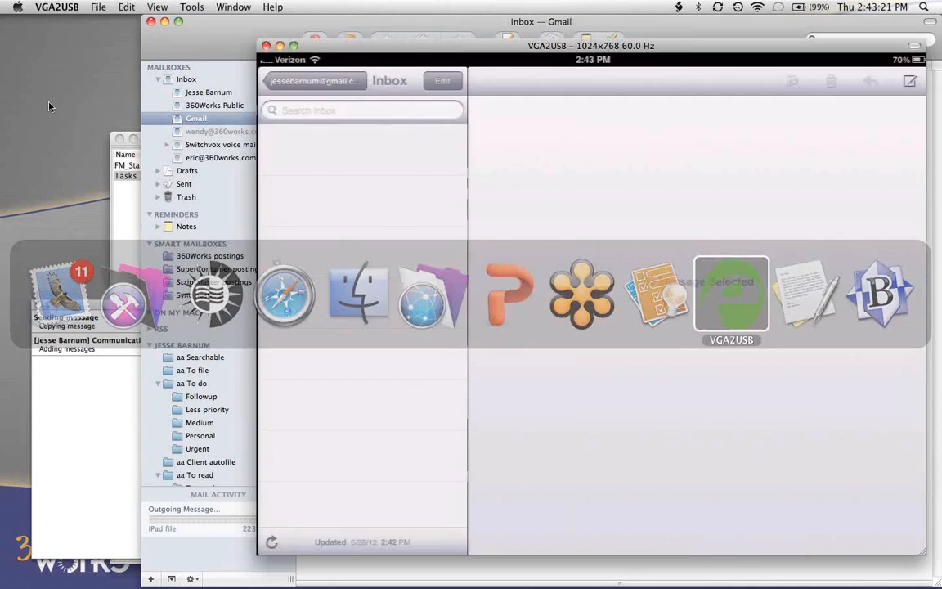
pyautogui.moveTo(422, 50); pyautogui.dragTo(353, 46)
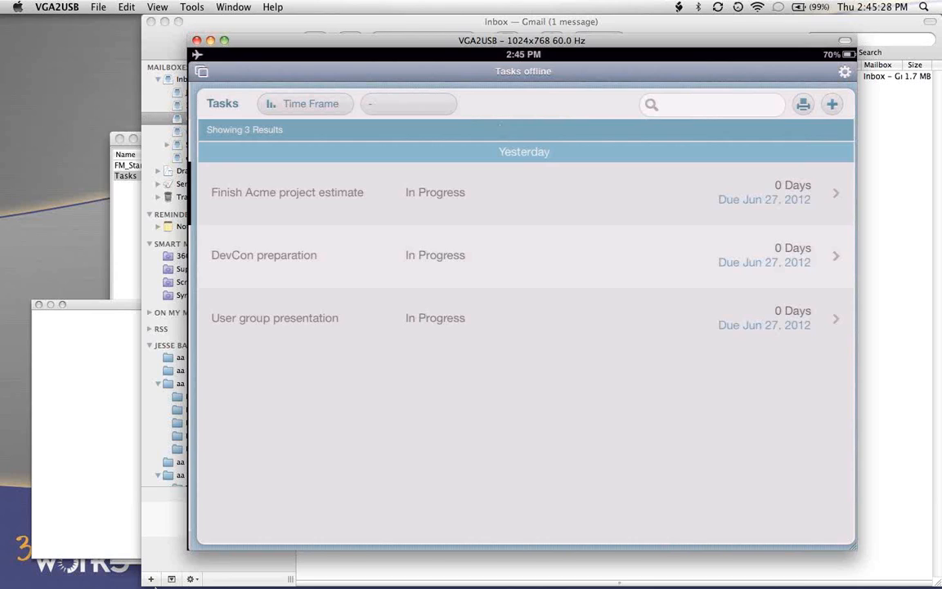
# - Switch to FileMaker Pro Advanced and show the hosted Tasks database in the desktop Tasks layout
pyautogui.click(264, 571)
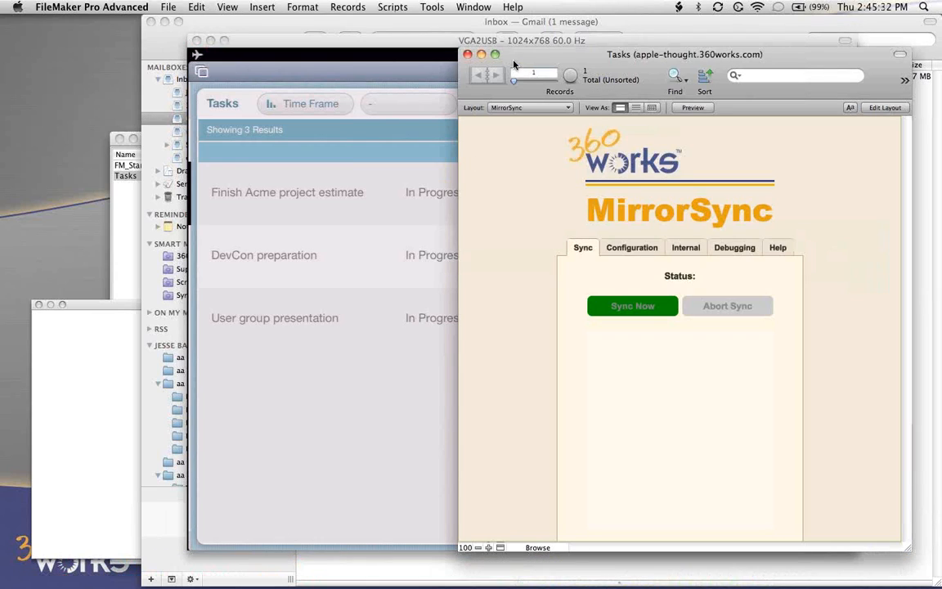
pyautogui.click(523, 107)
pyautogui.moveTo(540, 44)
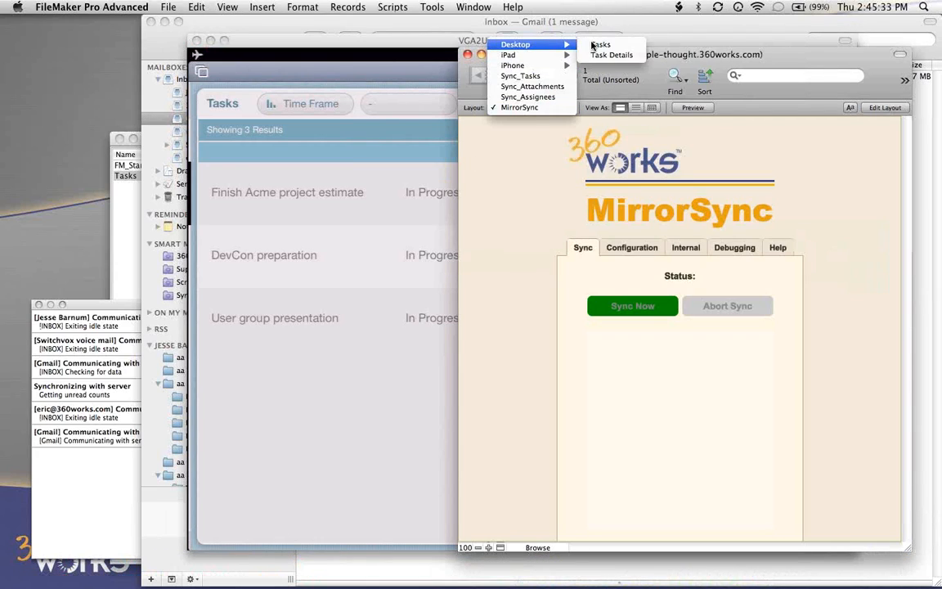
pyautogui.click(598, 44)
# - Hide the other applications, and arrange the hosted Tasks window and the VGA2USB iPad display so both task lists are visible
pyautogui.moveTo(590, 54); pyautogui.dragTo(172, 42)
pyautogui.click(91, 7)
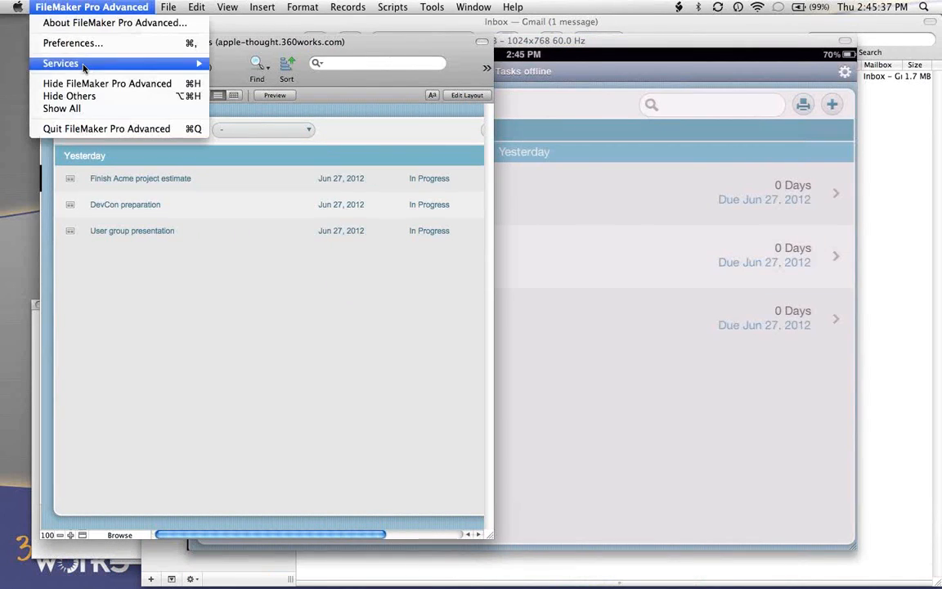
pyautogui.click(91, 97)
pyautogui.press('super+Tab')
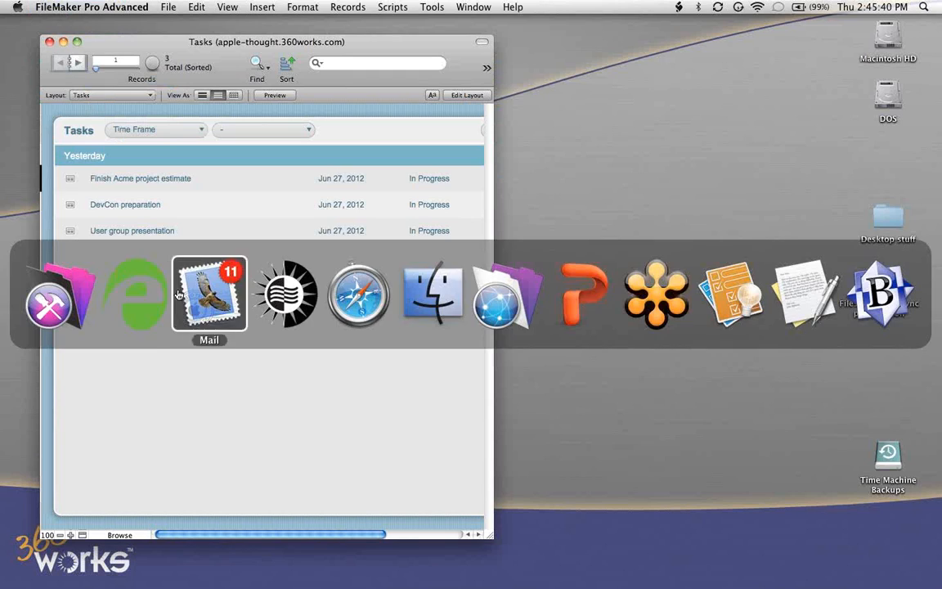
pyautogui.click(135, 304)
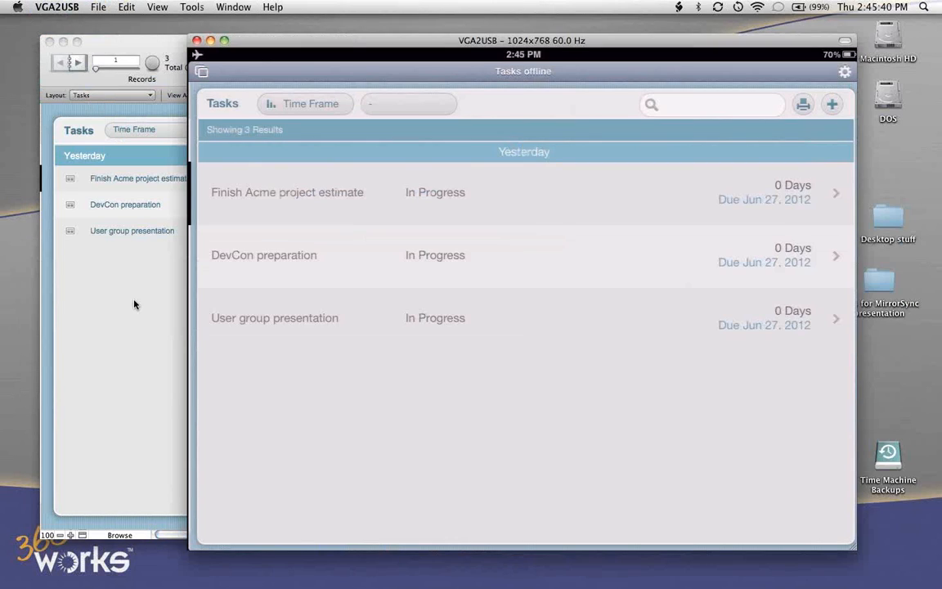
pyautogui.click(126, 34)
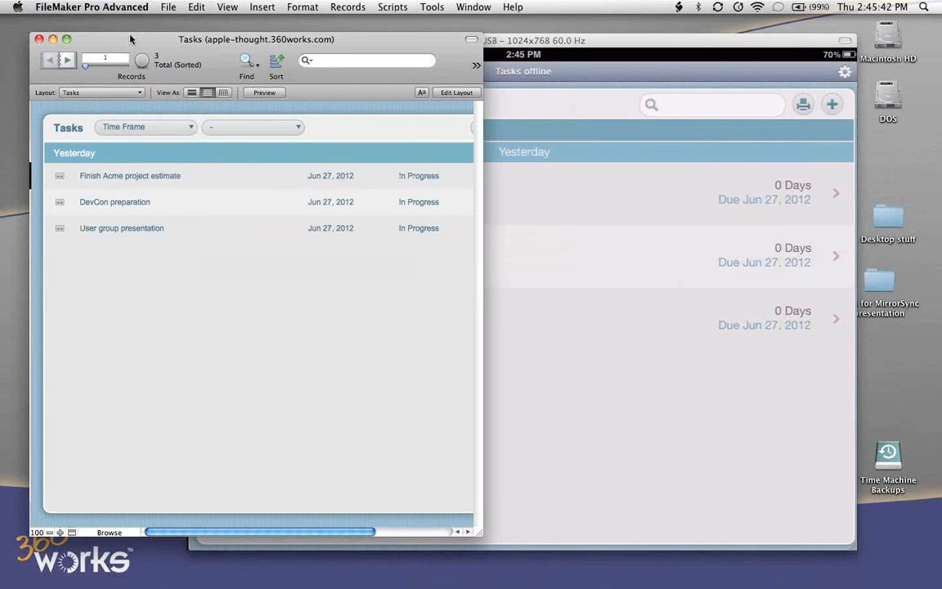
pyautogui.click(522, 40)
pyautogui.moveTo(550, 35); pyautogui.dragTo(575, 41)
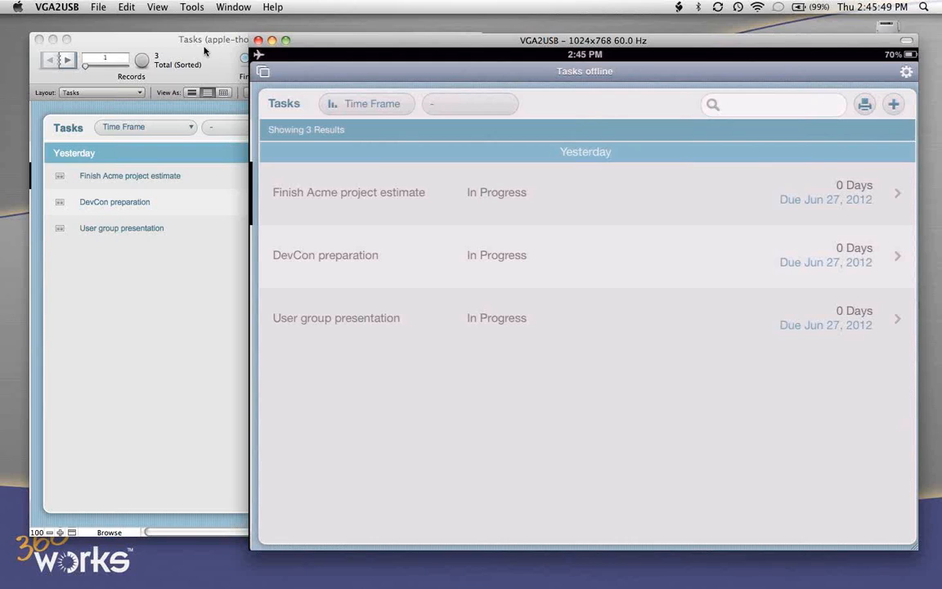
# - Create a new task named "Task from server" in the hosted Tasks database
pyautogui.click(131, 268)
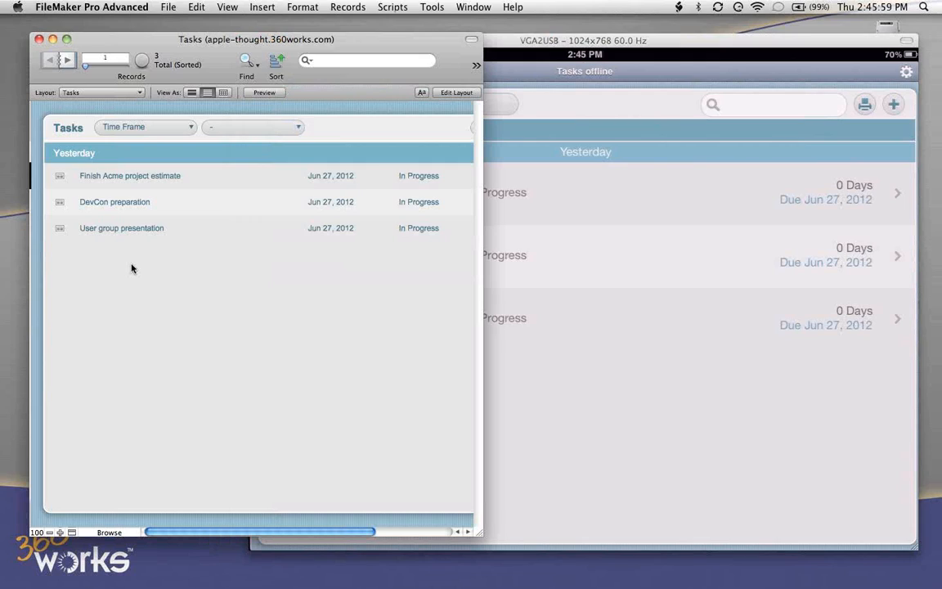
pyautogui.press('super+n')
pyautogui.click(215, 264)
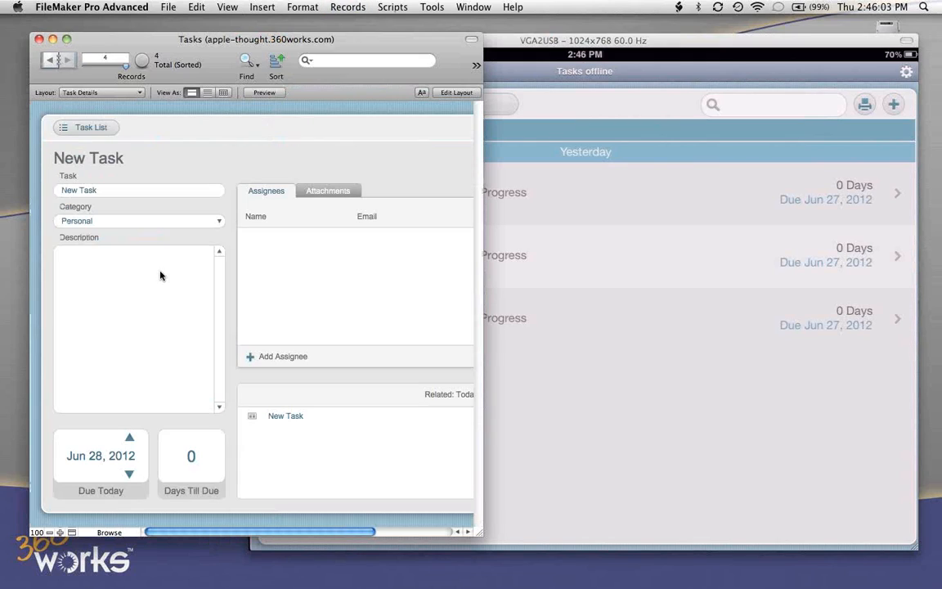
pyautogui.click(121, 188)
pyautogui.write('Task fo')
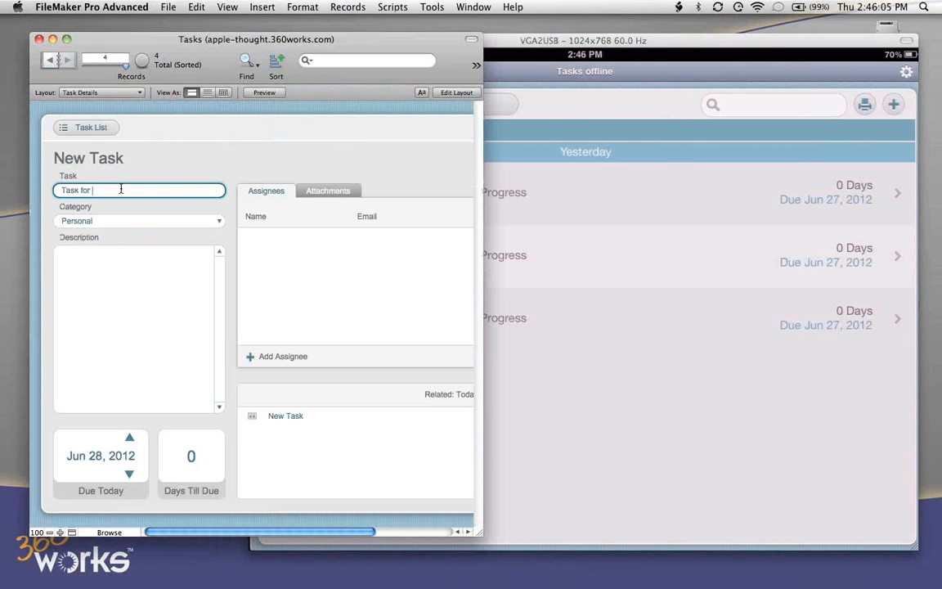
pyautogui.write('rm server')
# - Return to the task list and unsort its records
pyautogui.click(90, 126)
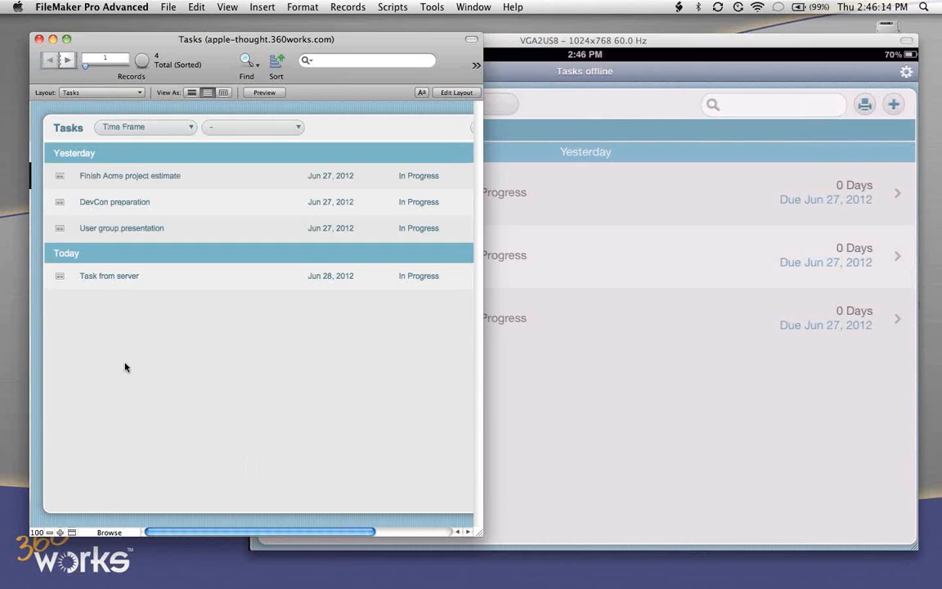
pyautogui.press('super+s')
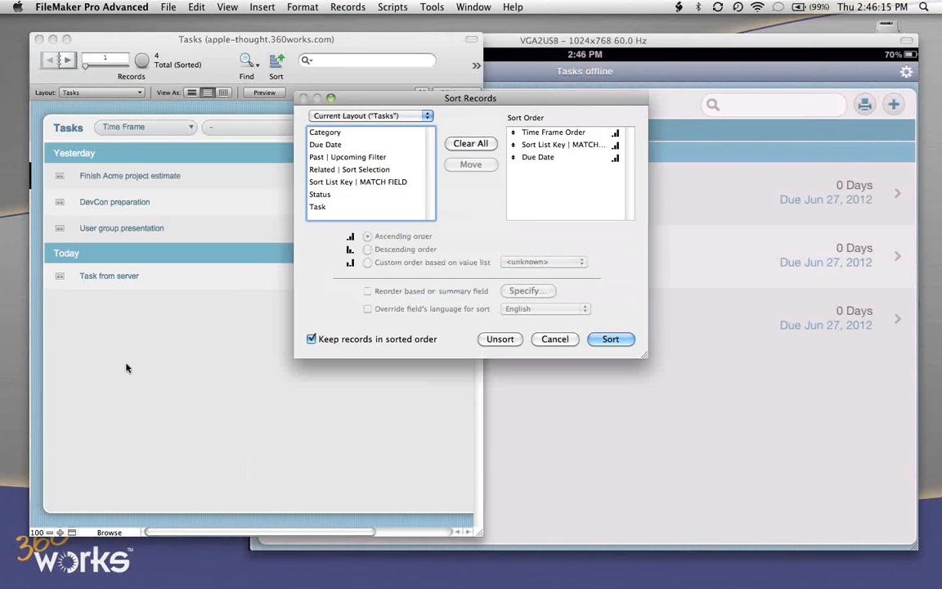
pyautogui.click(500, 339)
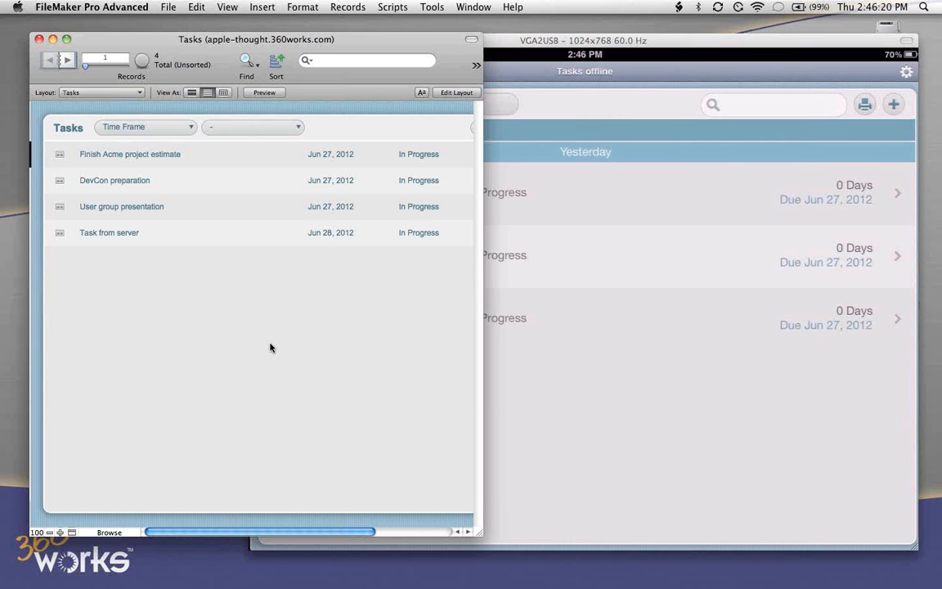
# - Name the new task in the iPad's offline copy "Get bike gears fixed", and dismiss the sync alert
pyautogui.click(624, 398)
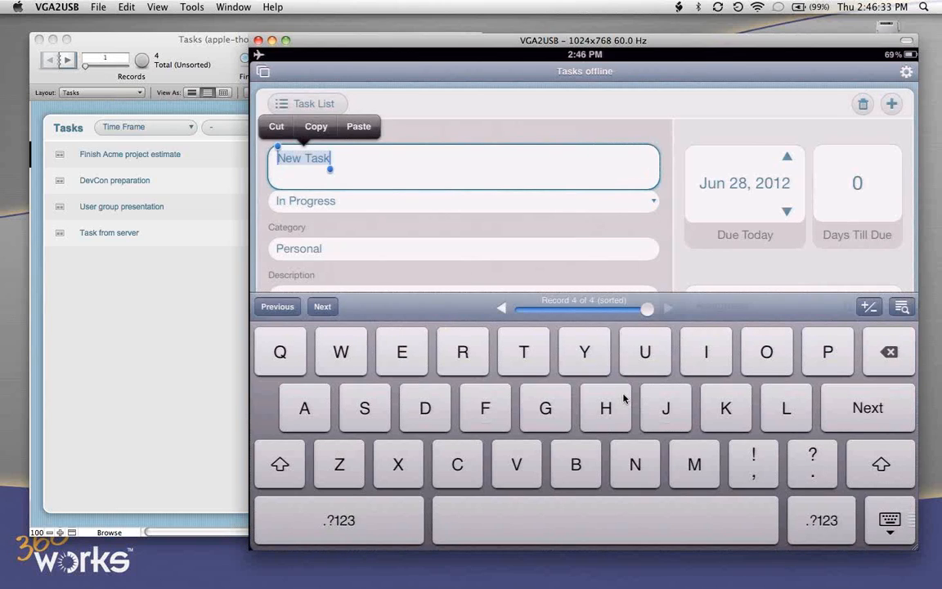
pyautogui.write('Get bike gears fi')
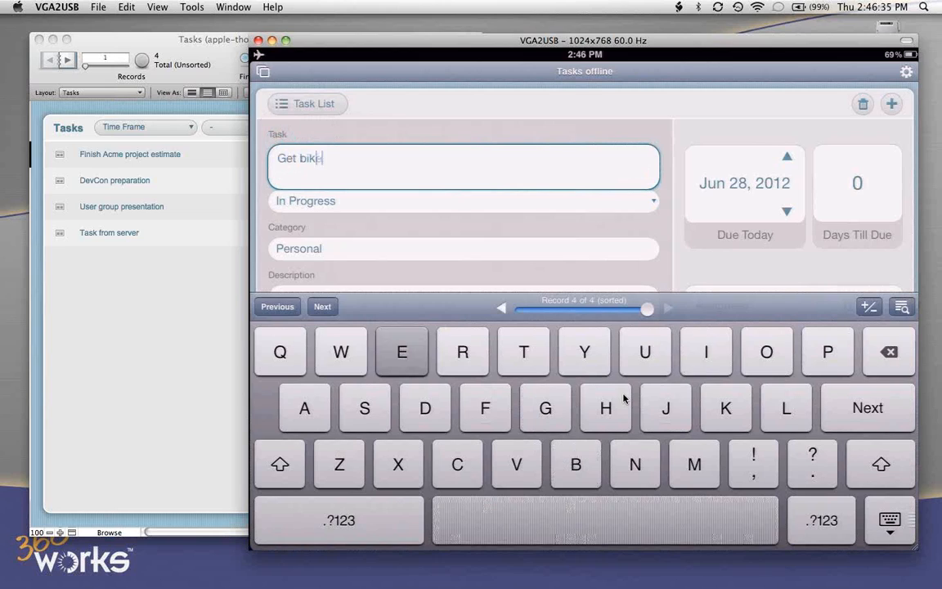
pyautogui.write('xed')
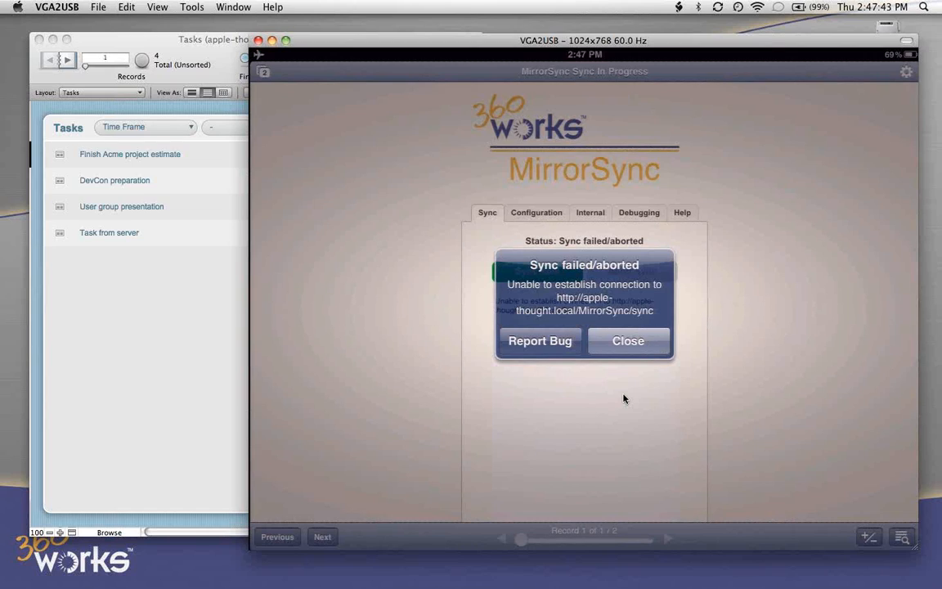
pyautogui.click(623, 342)
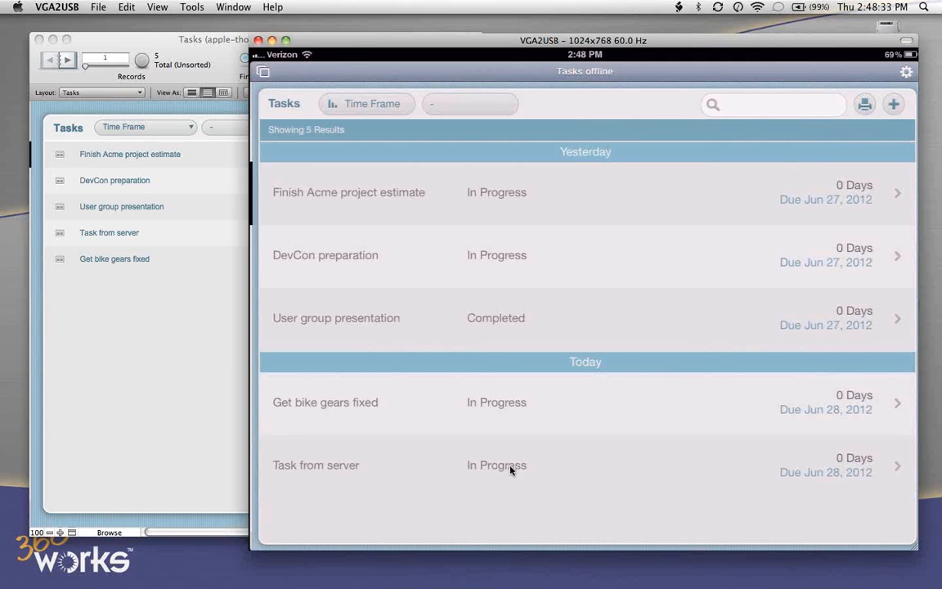
# - Open the "Get bike gears fixed" task in the hosted database, view its attachments, and enlarge the window to show the full layout
pyautogui.click(159, 385)
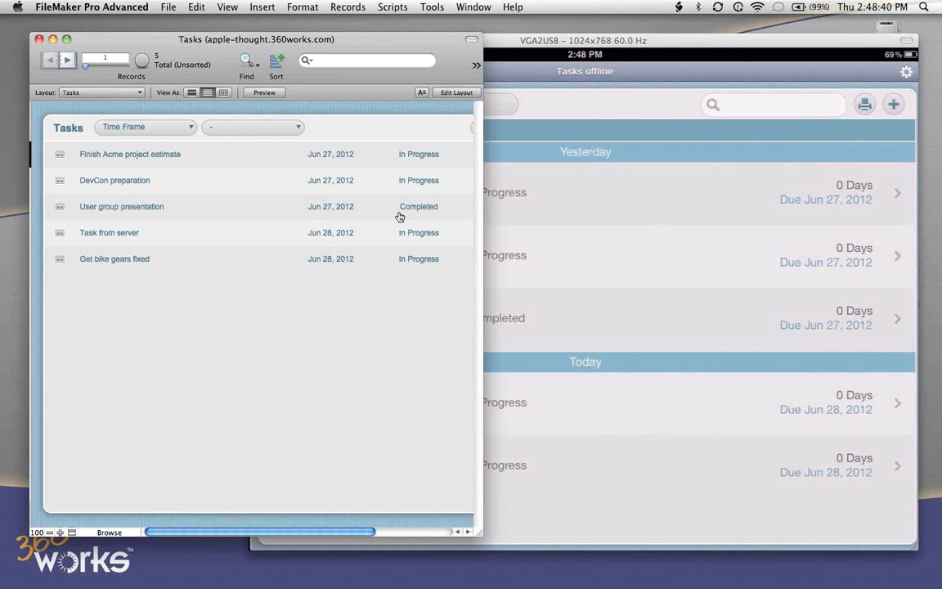
pyautogui.click(102, 263)
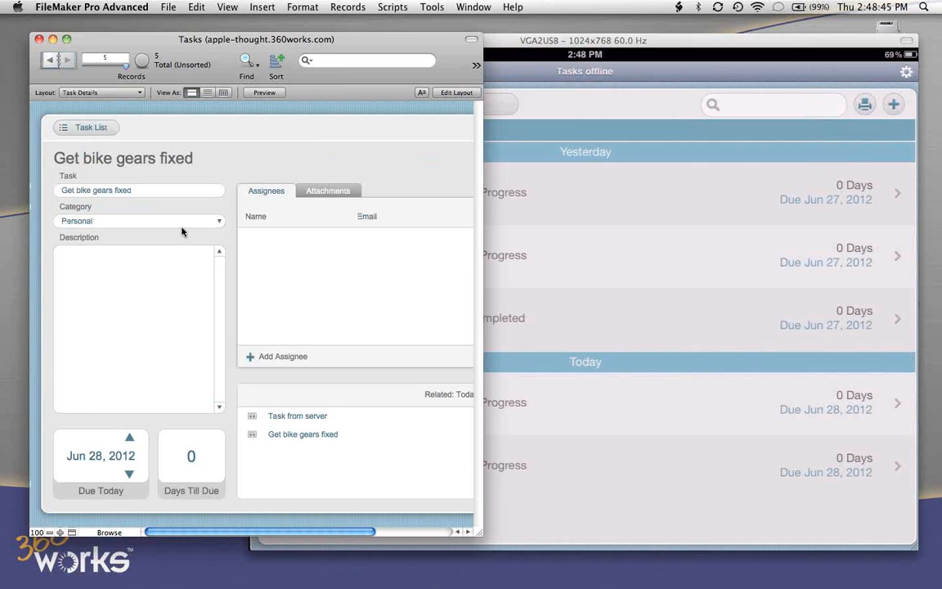
pyautogui.click(328, 190)
pyautogui.moveTo(515, 535); pyautogui.dragTo(653, 539)
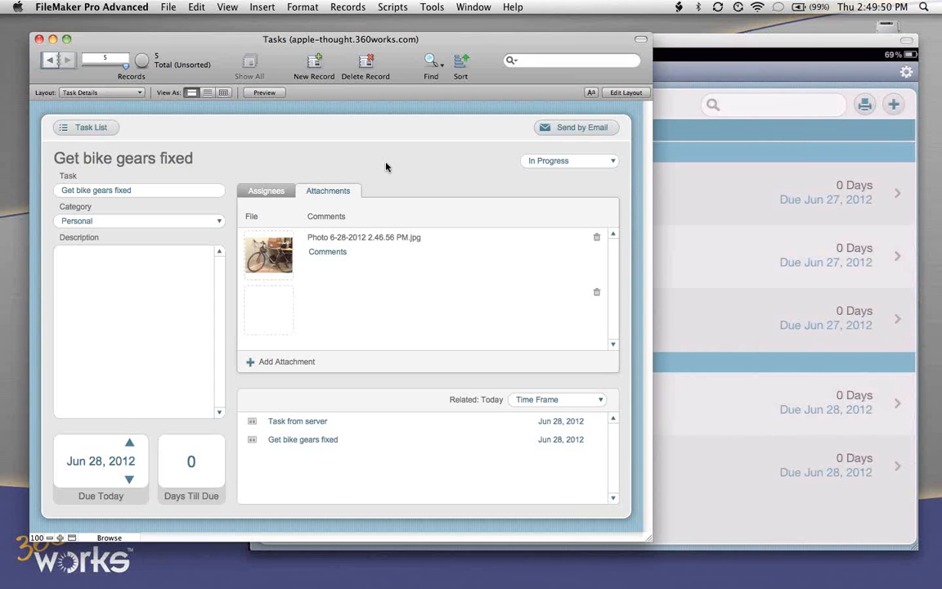
# - Switch to MirrorSync
pyautogui.press('super+Tab')
pyautogui.press('super+Tab')
pyautogui.press('super+Tab')
pyautogui.press('super+Tab')
pyautogui.press('super+Tab')
pyautogui.press('super+Tab')
pyautogui.press('super+Tab')
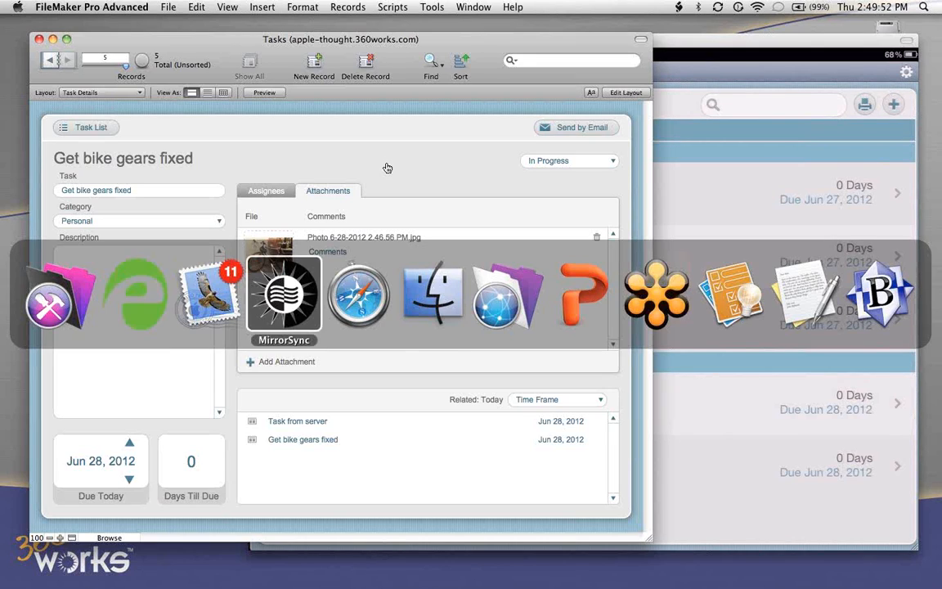